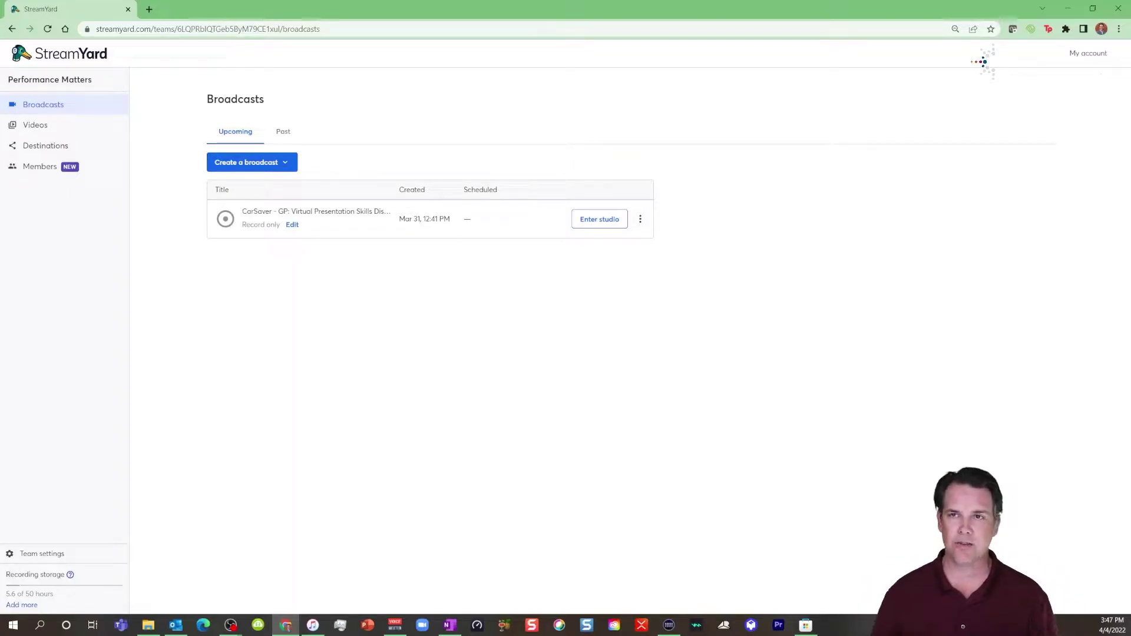
drag(165, 29, 345, 29)
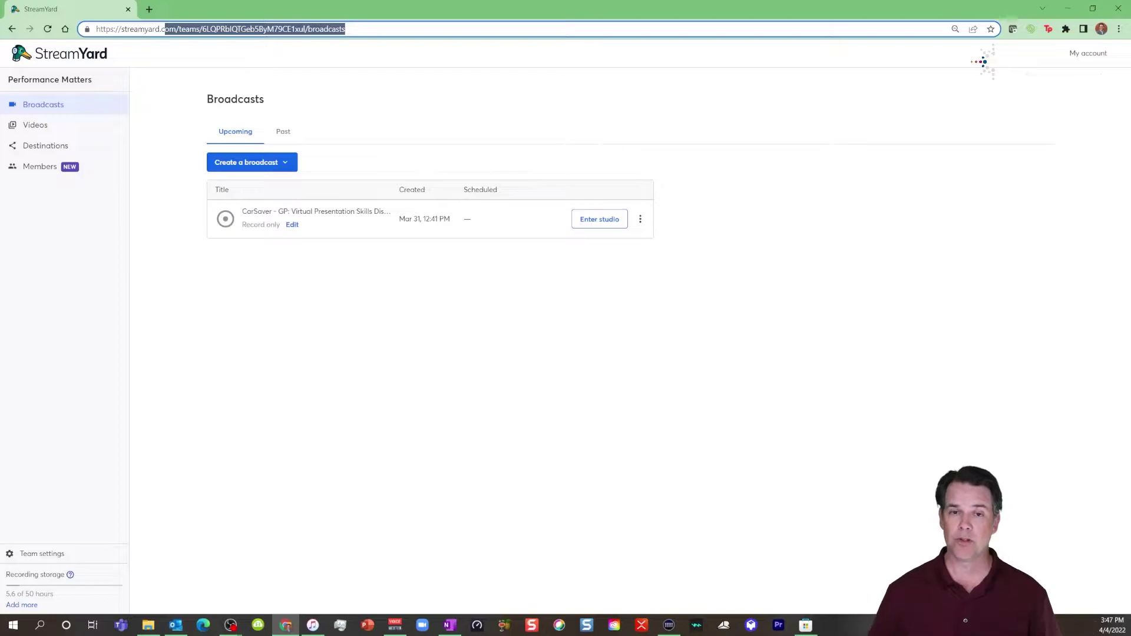
click(43, 105)
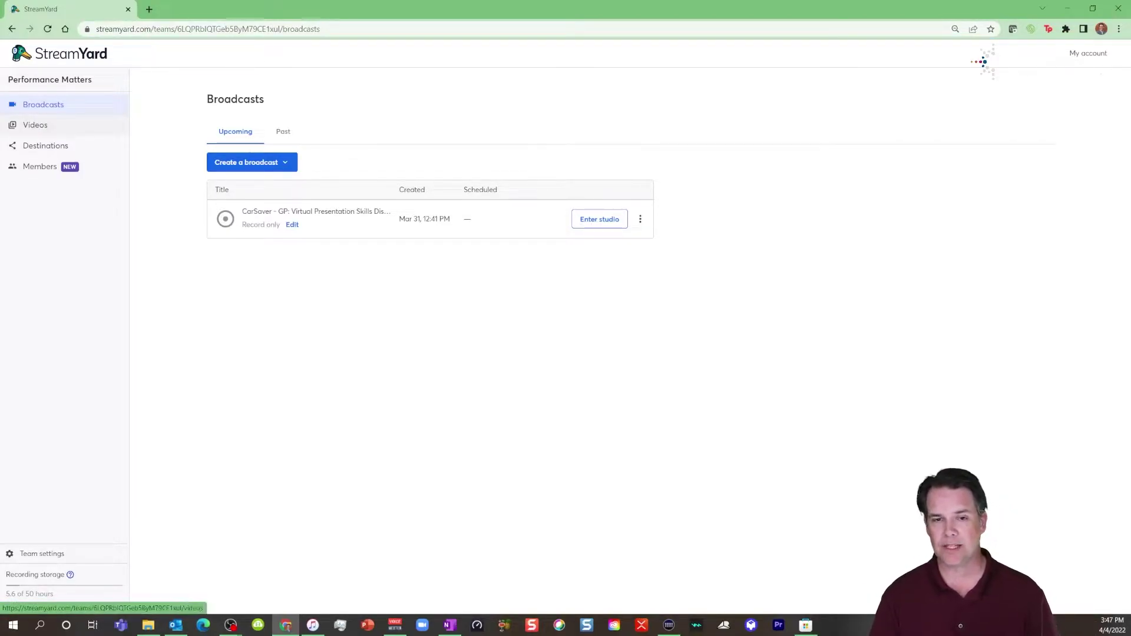
click(35, 125)
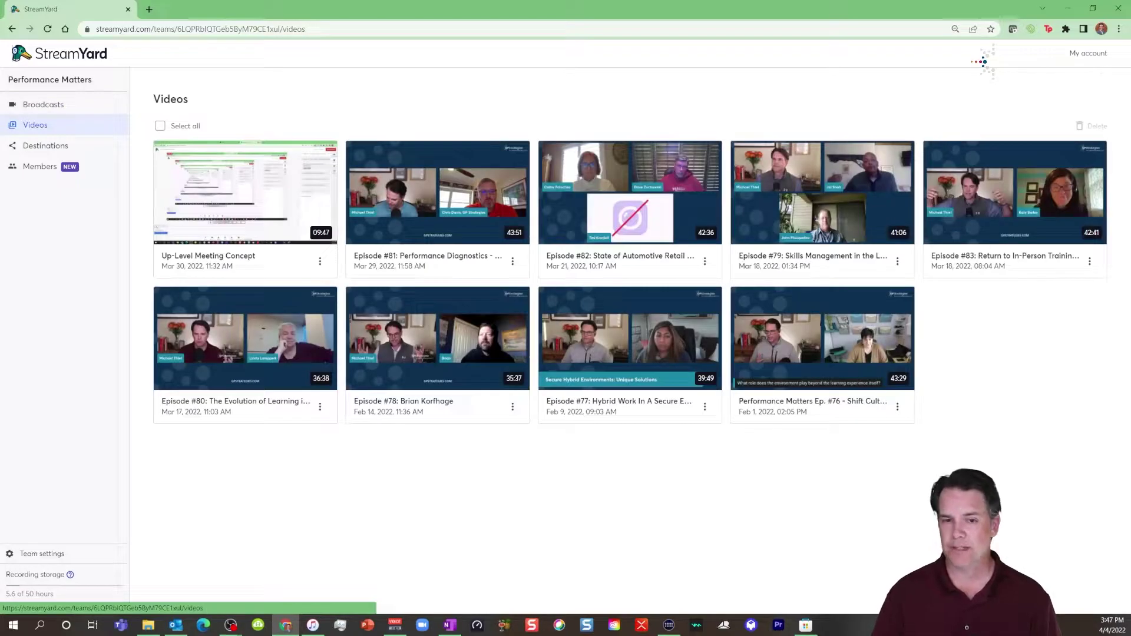
click(46, 145)
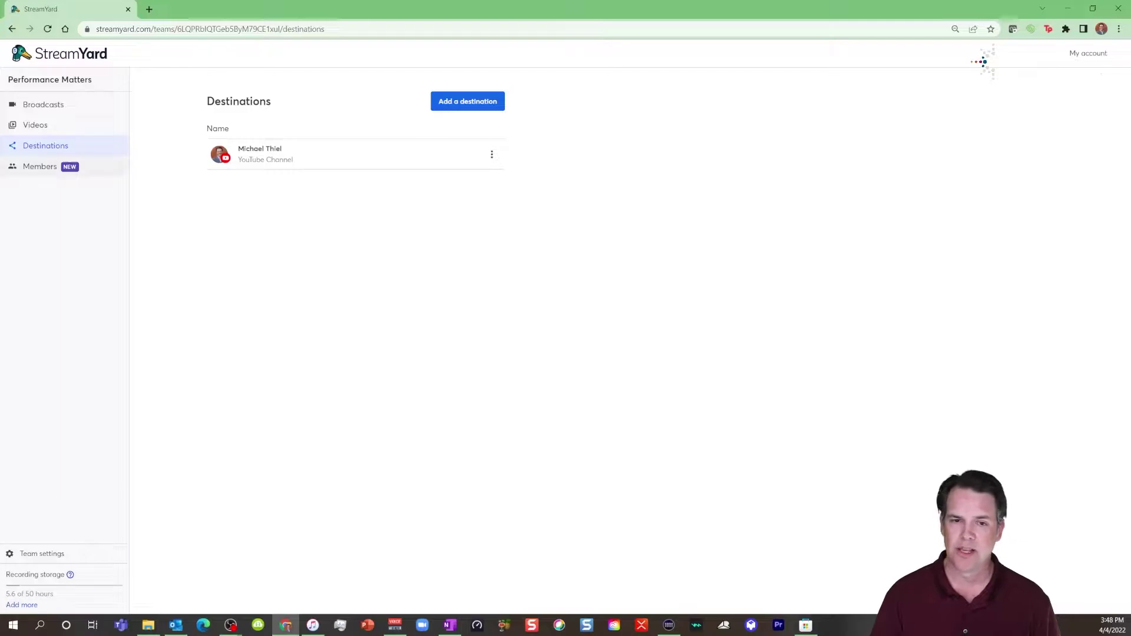
click(40, 166)
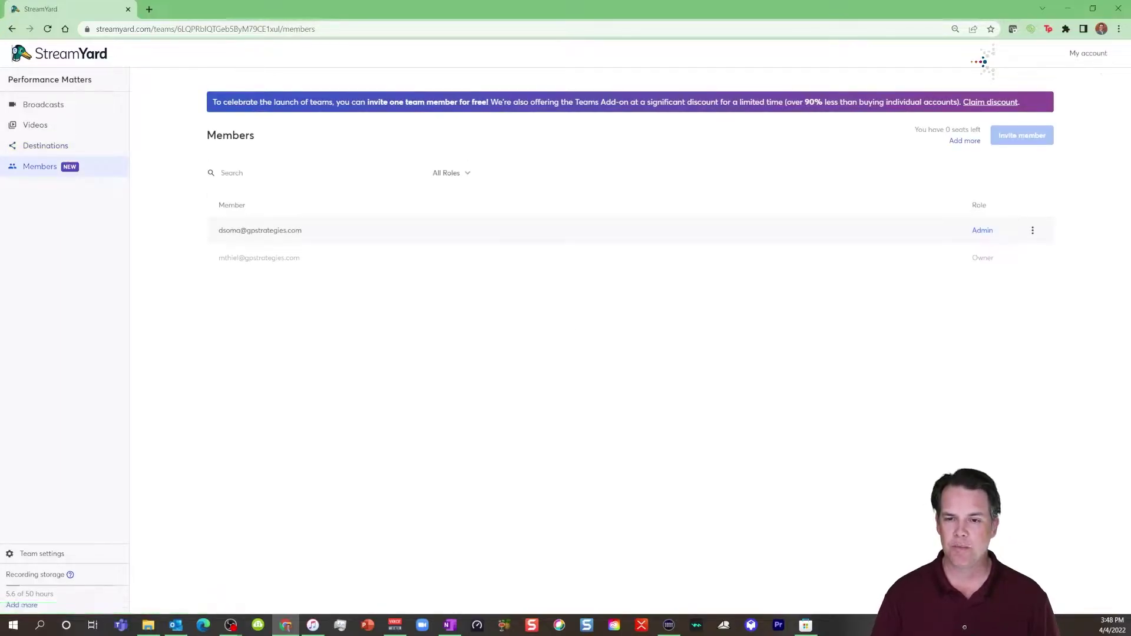
click(43, 105)
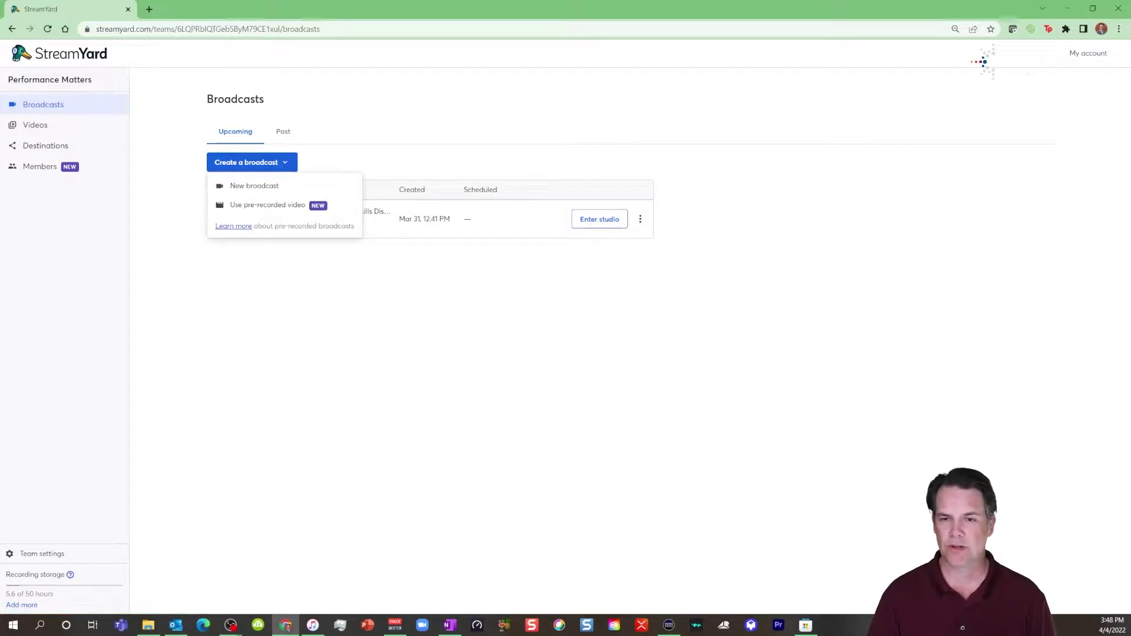
- Choose New broadcast from the Create a broadcast options
click(252, 162)
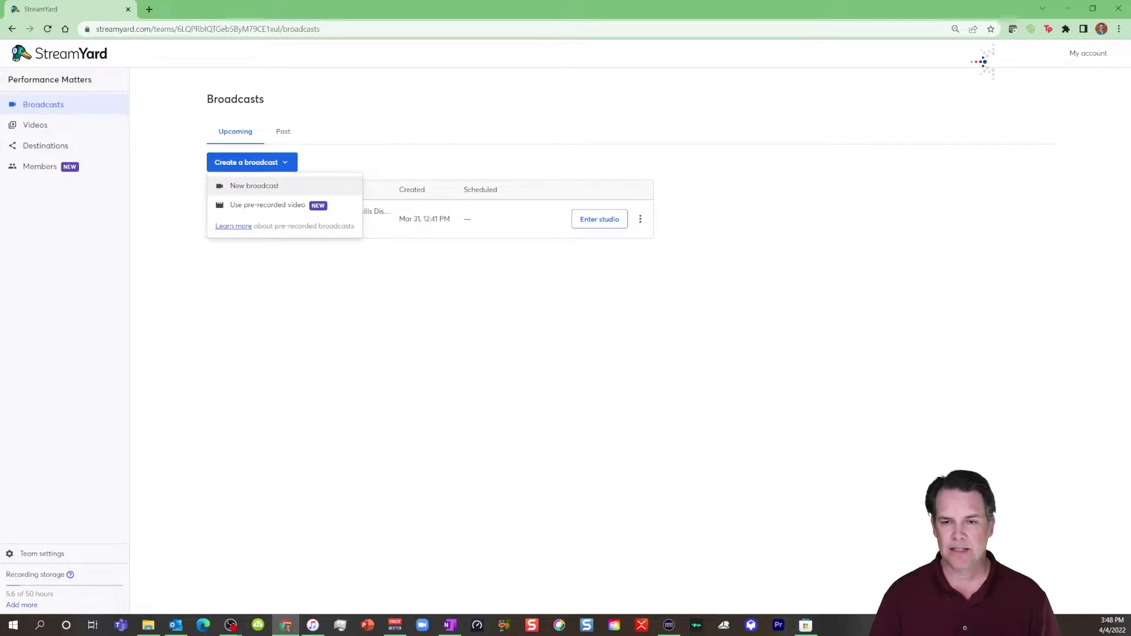
key(Down)
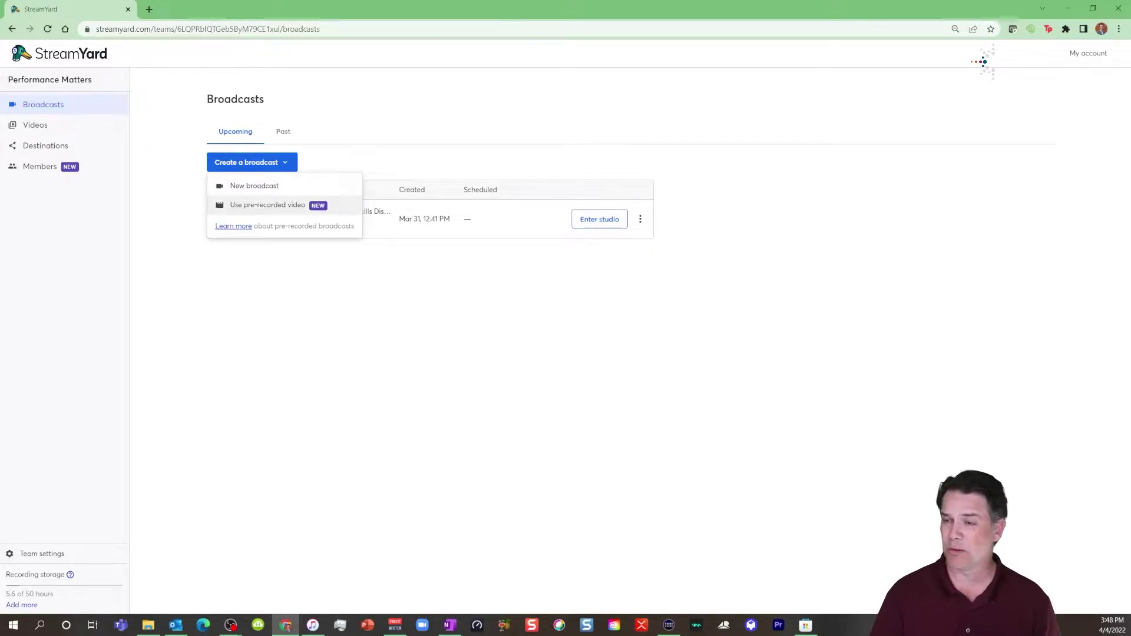
key(Up)
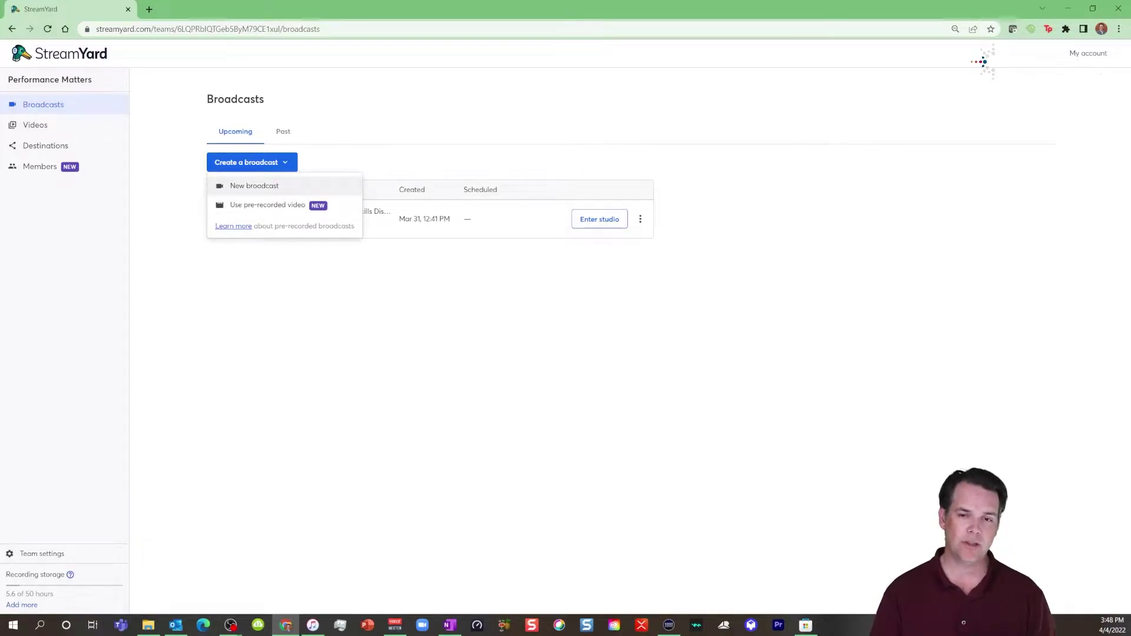
key(Return)
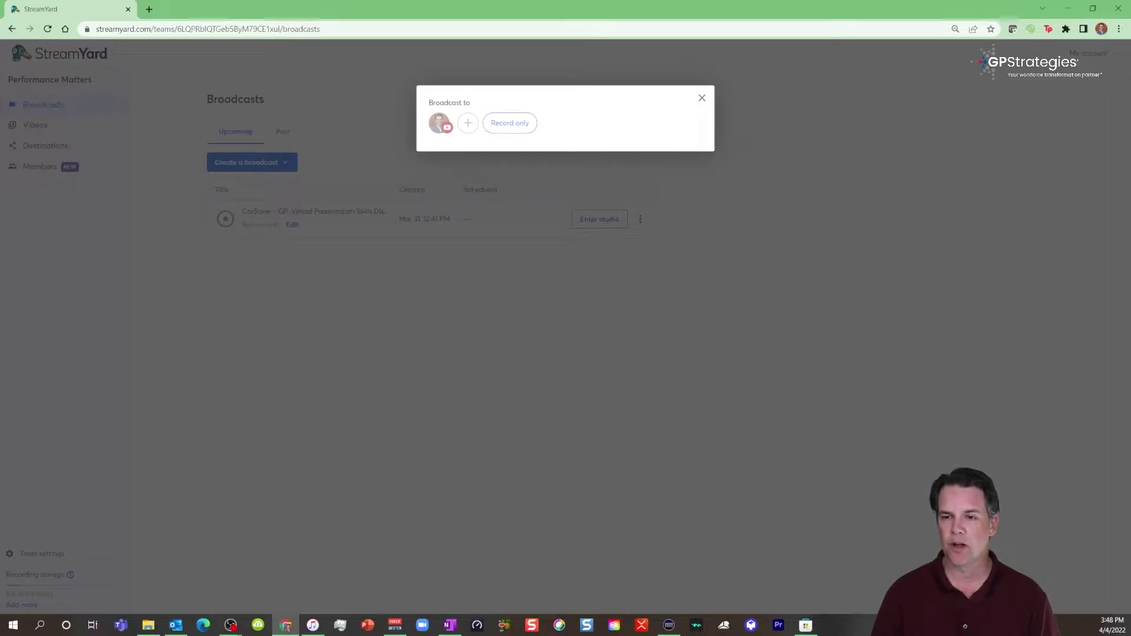
- Set the broadcast to Record only, title it 'Demo', and create it
key(Tab)
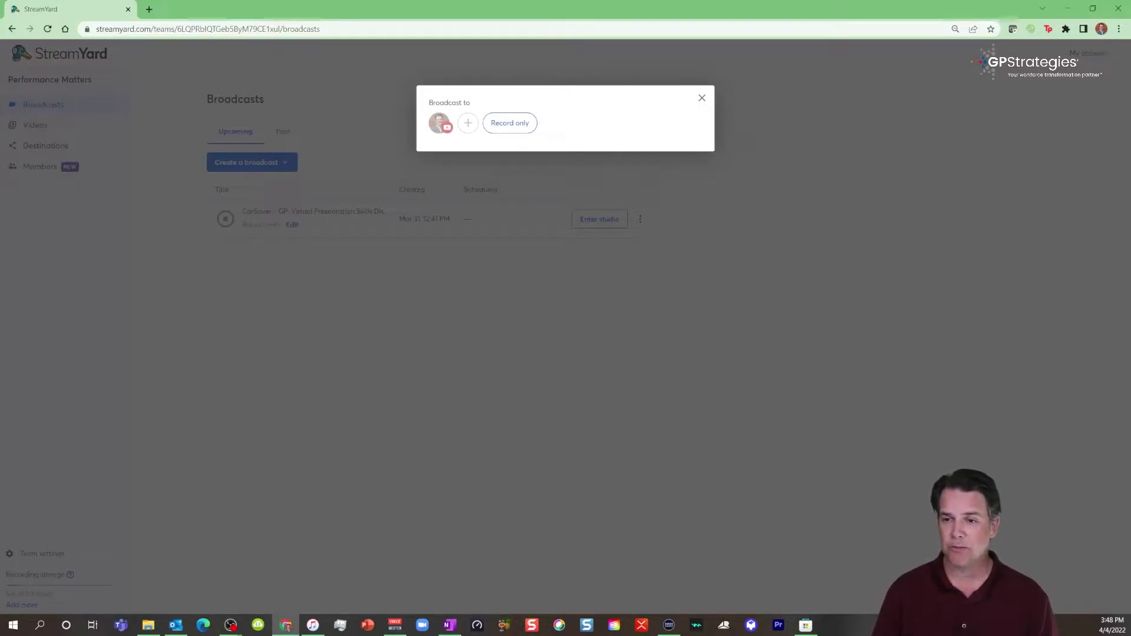
click(509, 123)
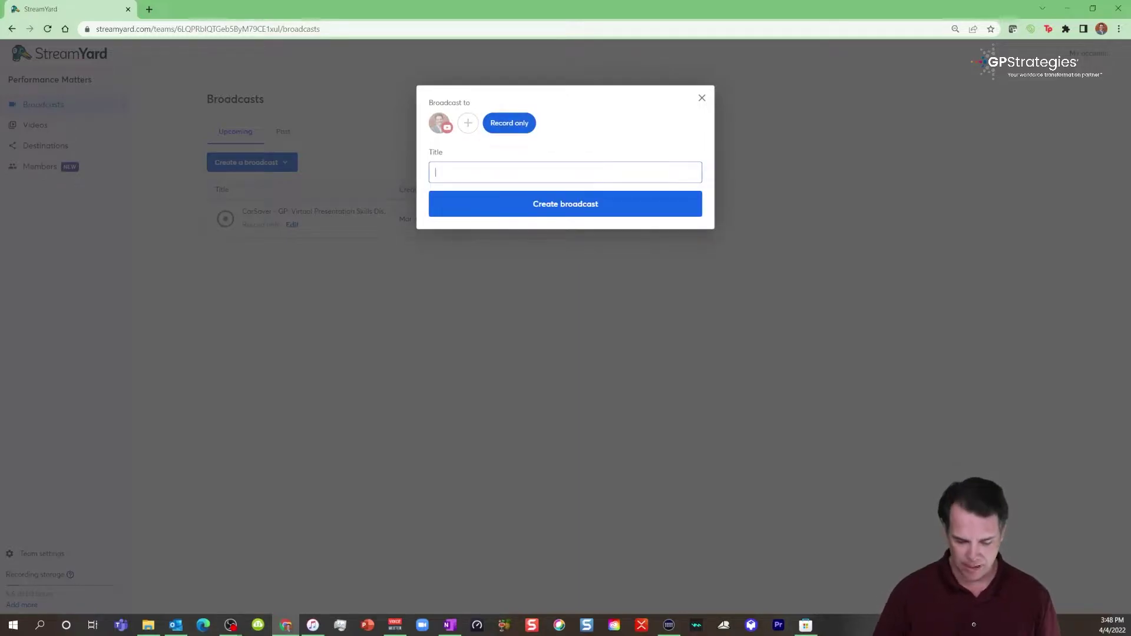
text(Demo)
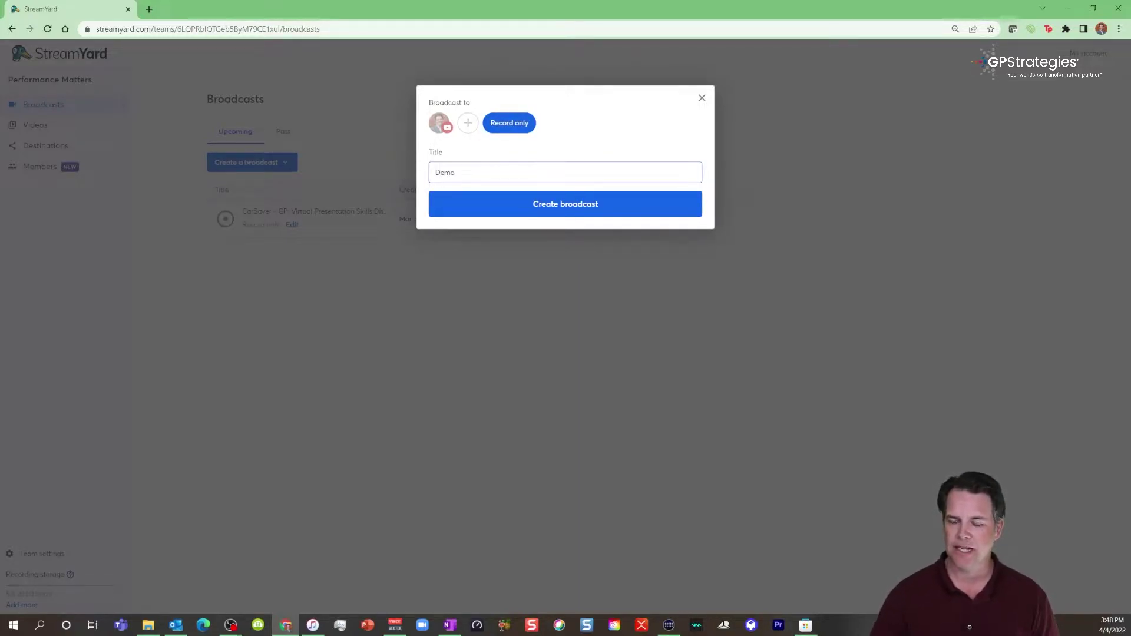
key(Return)
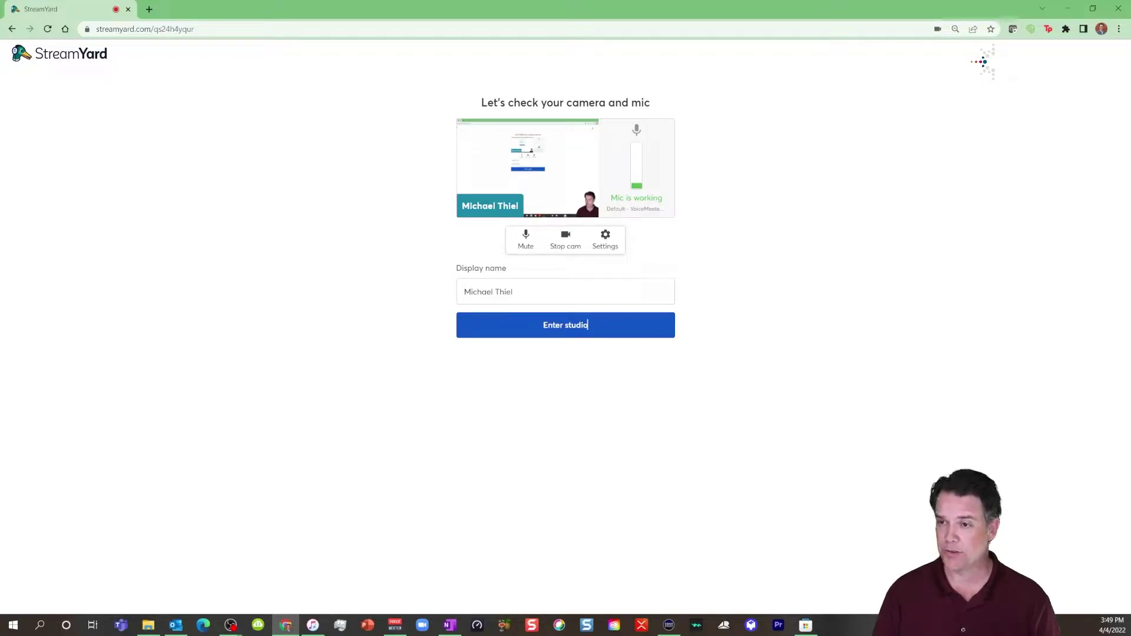
- Enter the Demo studio and add your own camera and audio to the stage
click(587, 325)
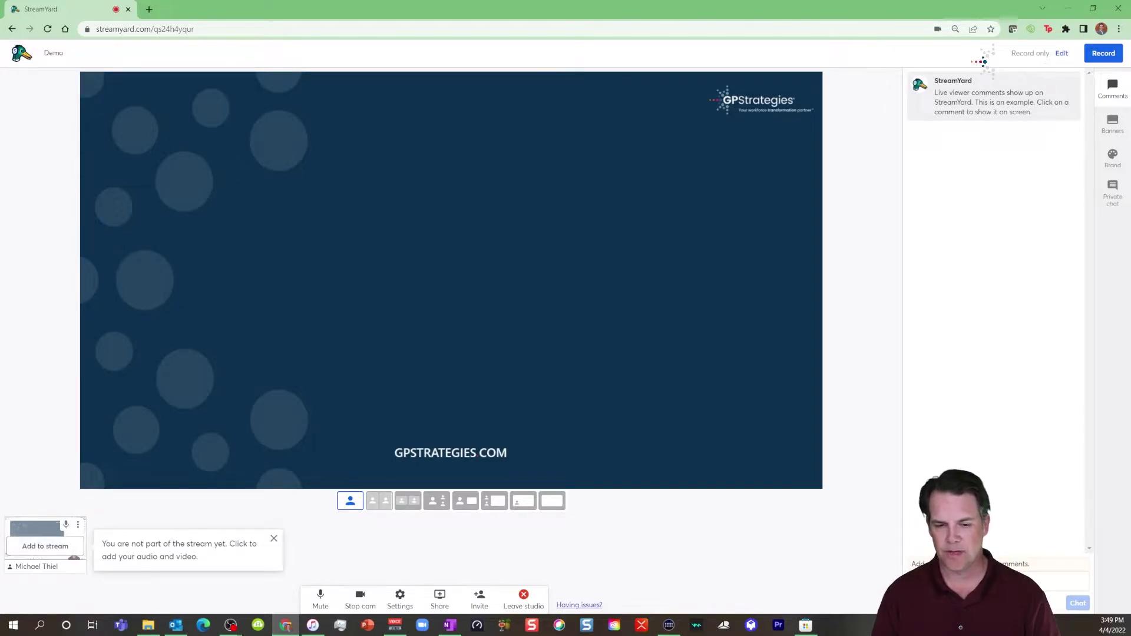
click(45, 546)
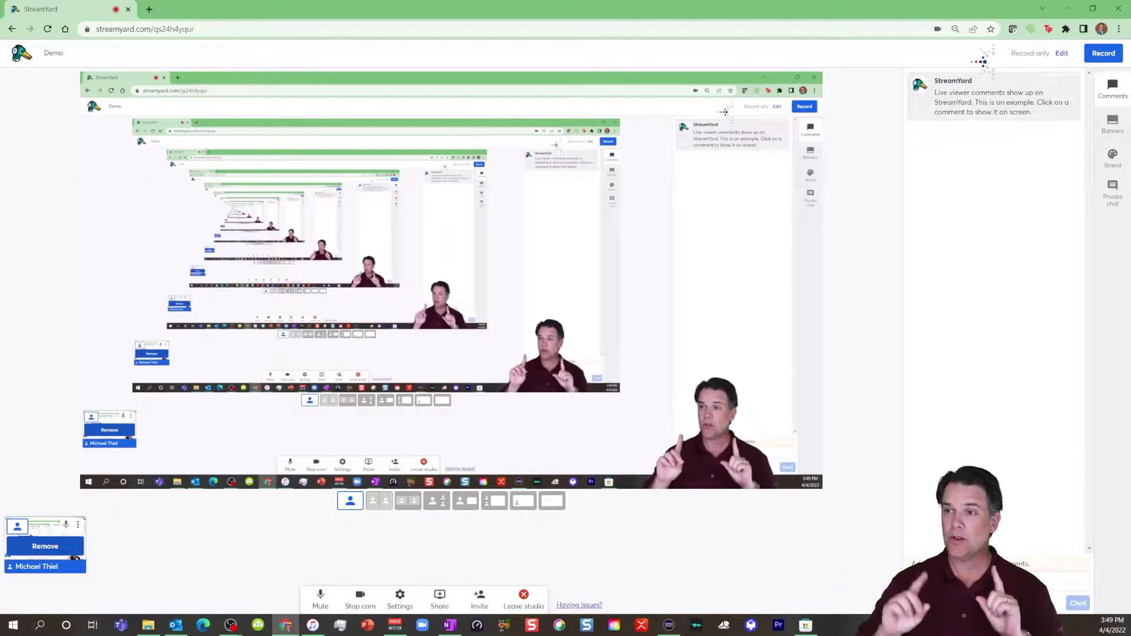
mouse_move(996, 96)
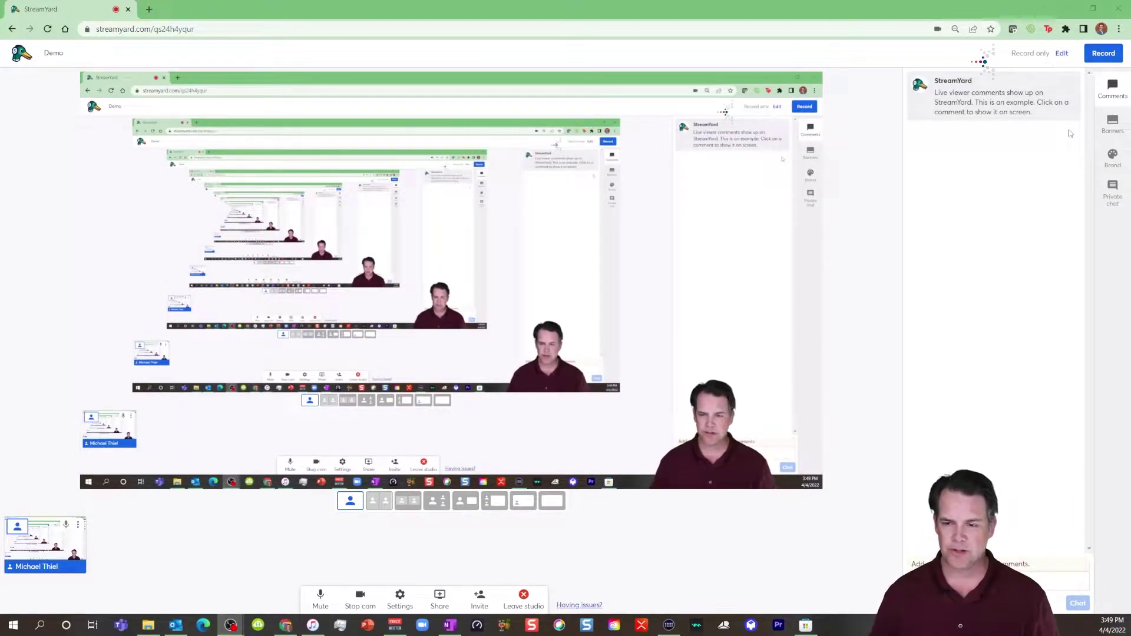
mouse_move(33, 533)
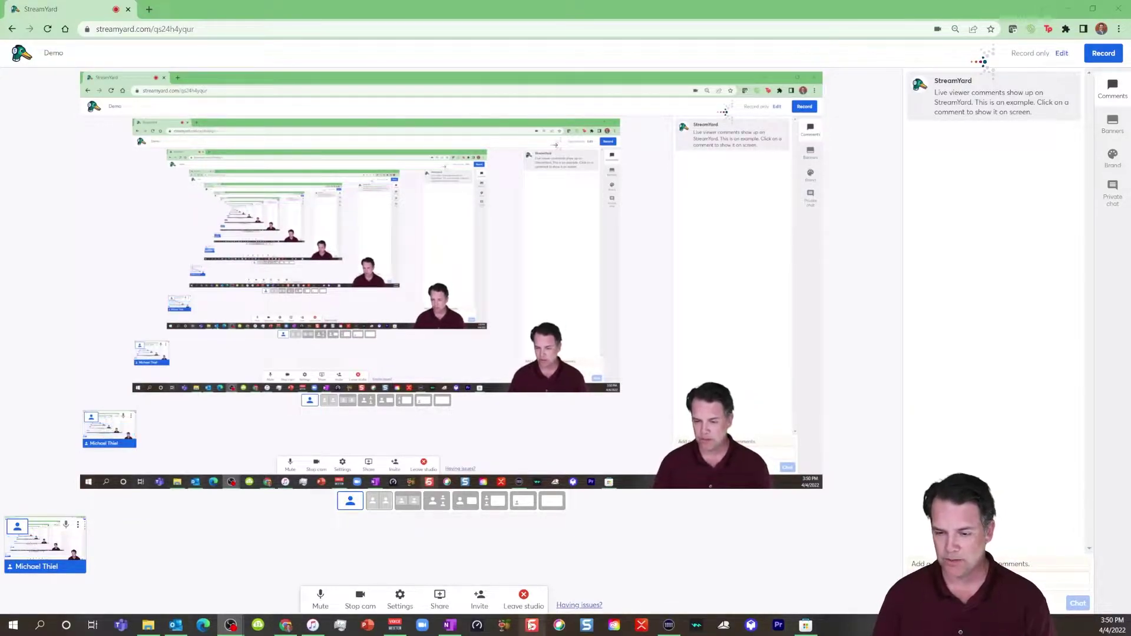
- Select the studio's guest invite link and copy it to the clipboard
click(479, 598)
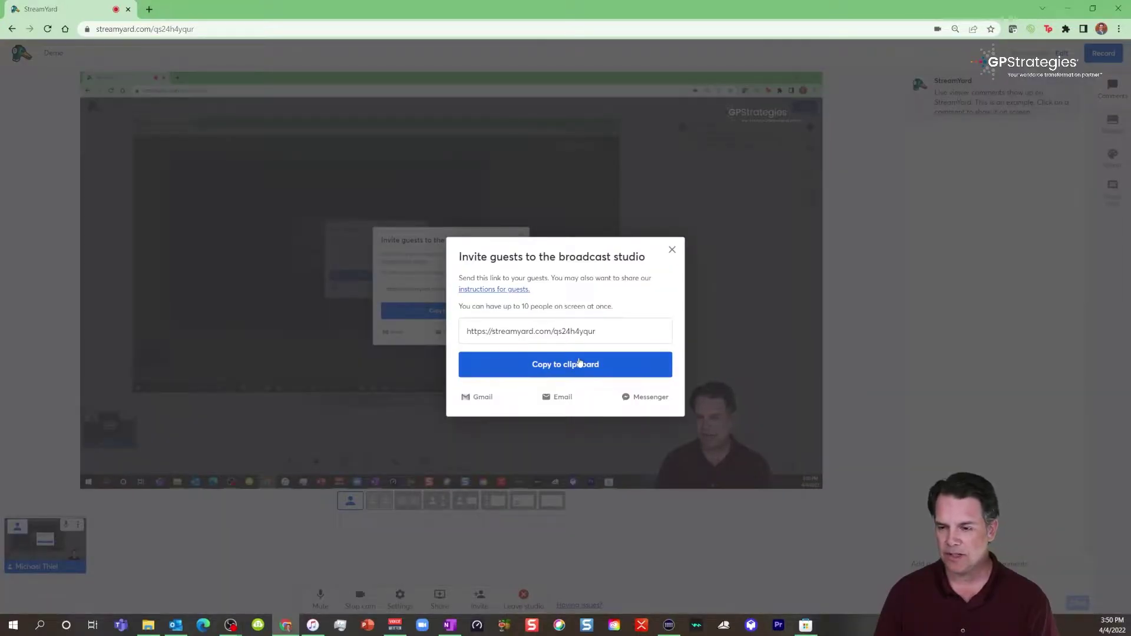
drag(660, 331, 609, 305)
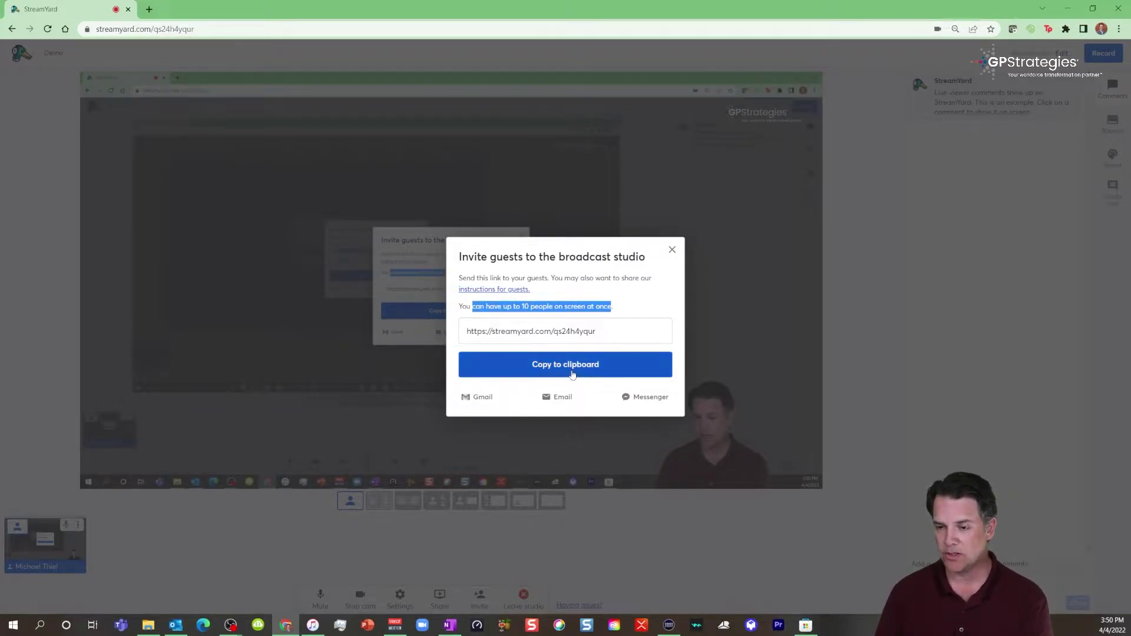
click(569, 371)
click(675, 255)
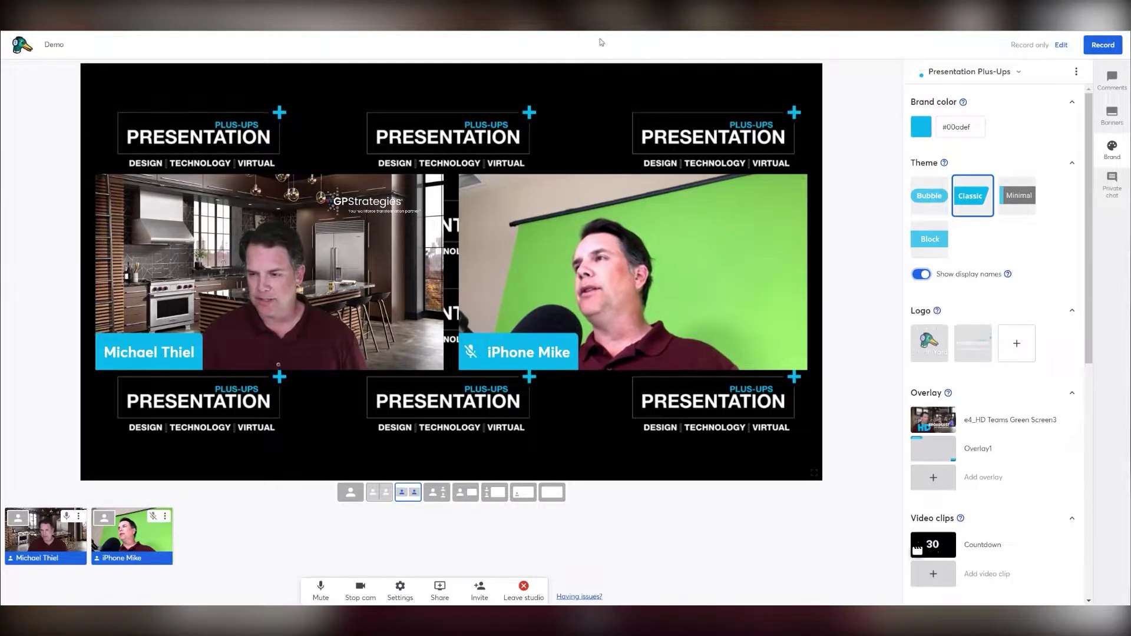
- Switch to the group layout with branded background, briefly adding then removing the second logo
click(382, 493)
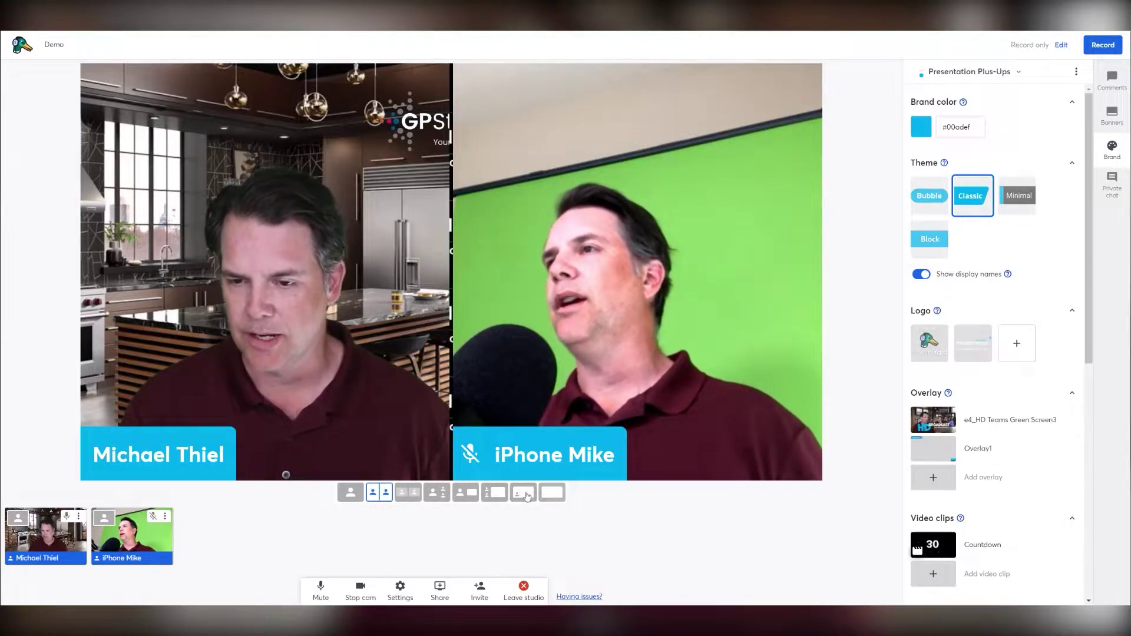
click(408, 492)
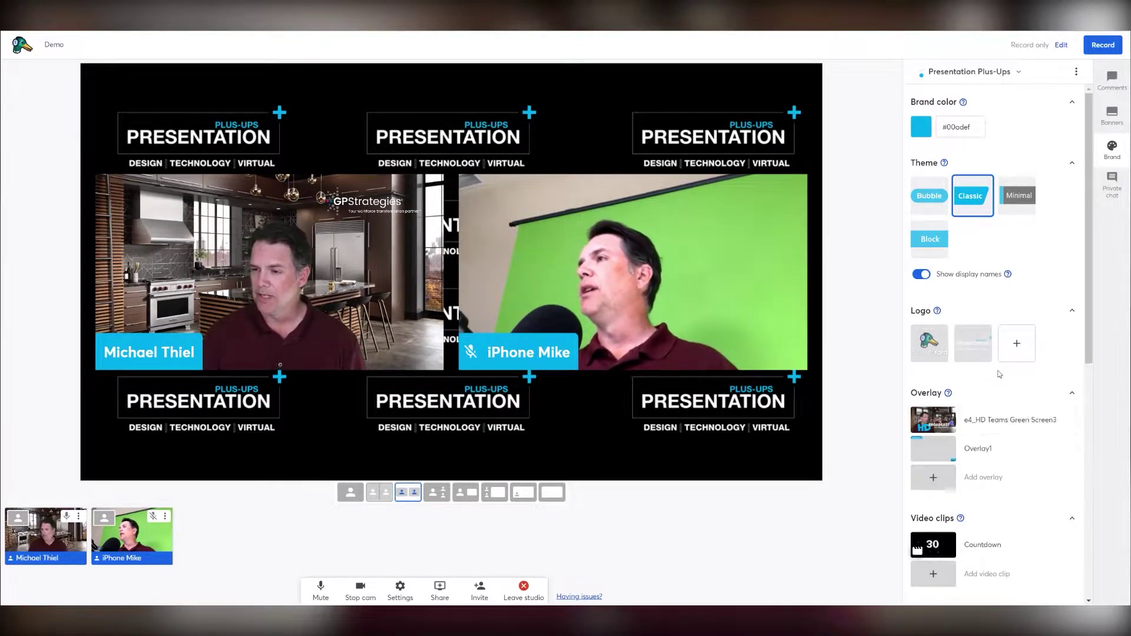
click(973, 347)
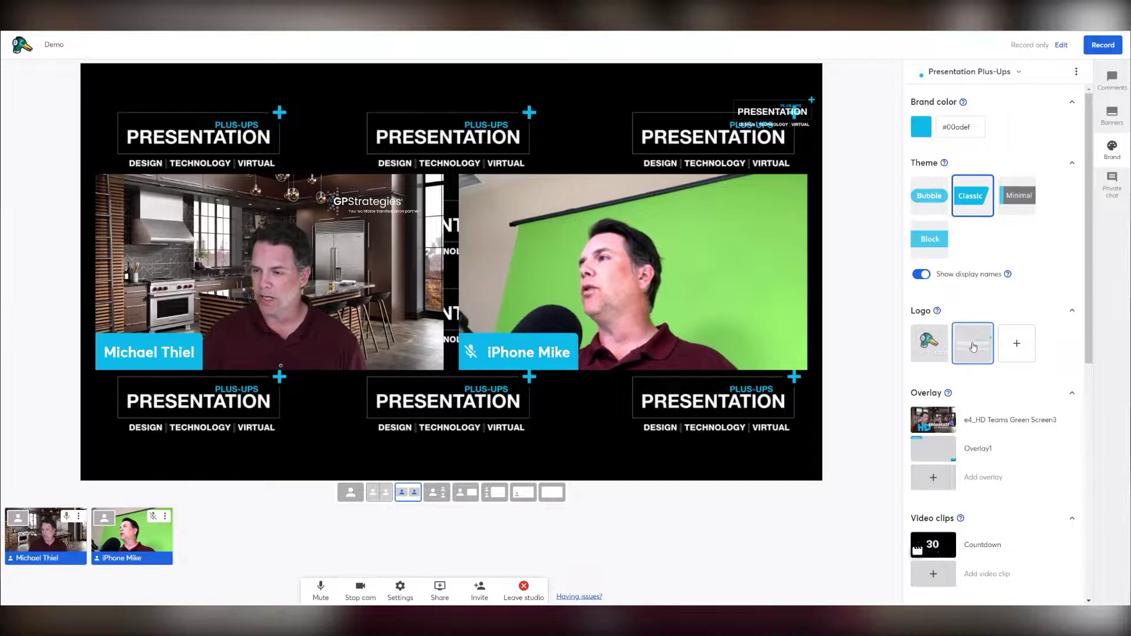
click(973, 347)
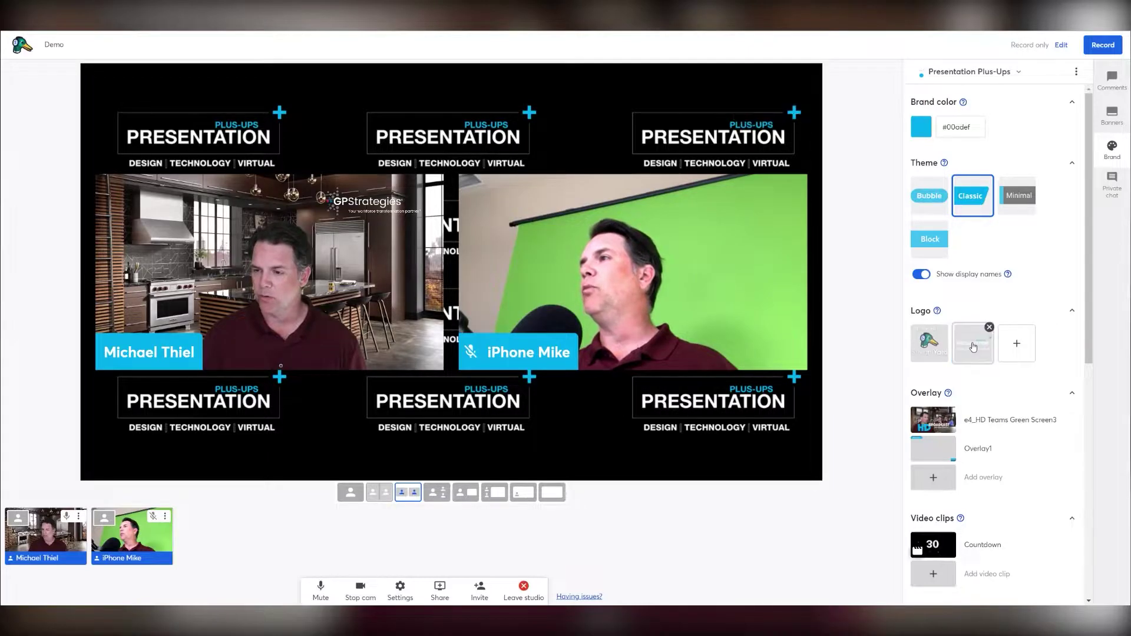
- Show and hide Overlay1, then show and hide the e4_HD Teams Green Screen3 overlay
click(979, 452)
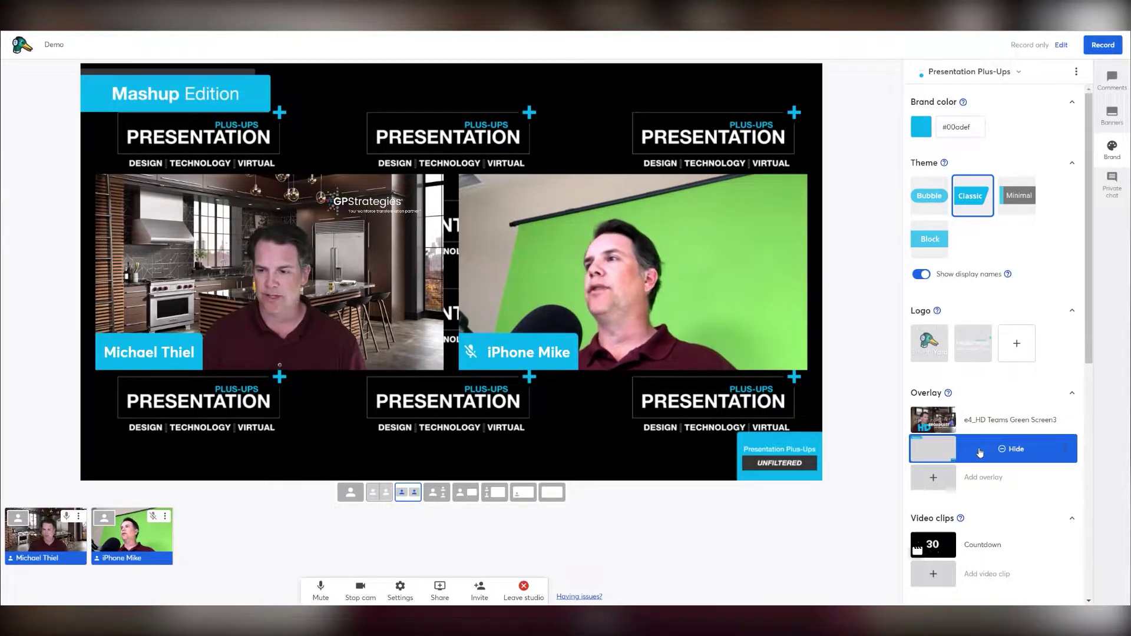
mouse_move(997, 451)
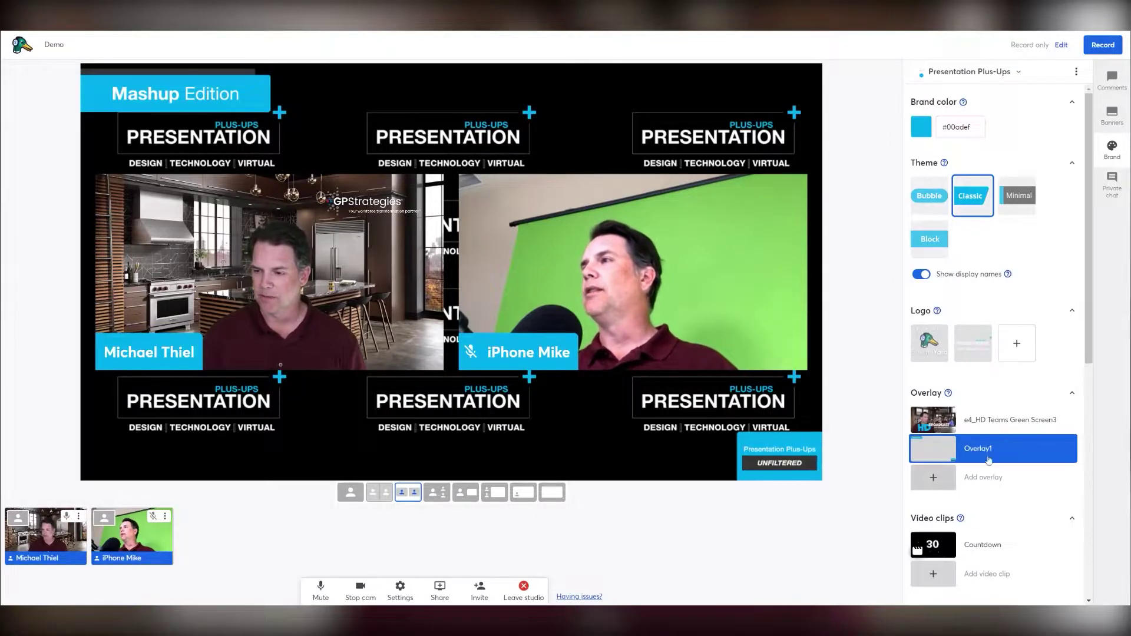
click(997, 451)
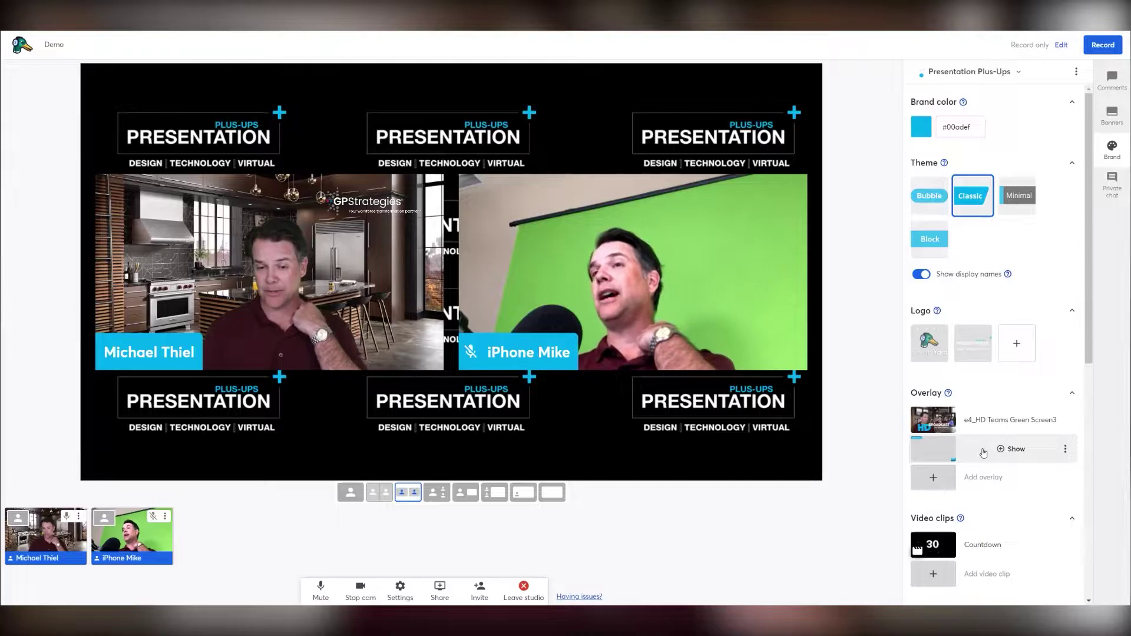
mouse_move(1013, 425)
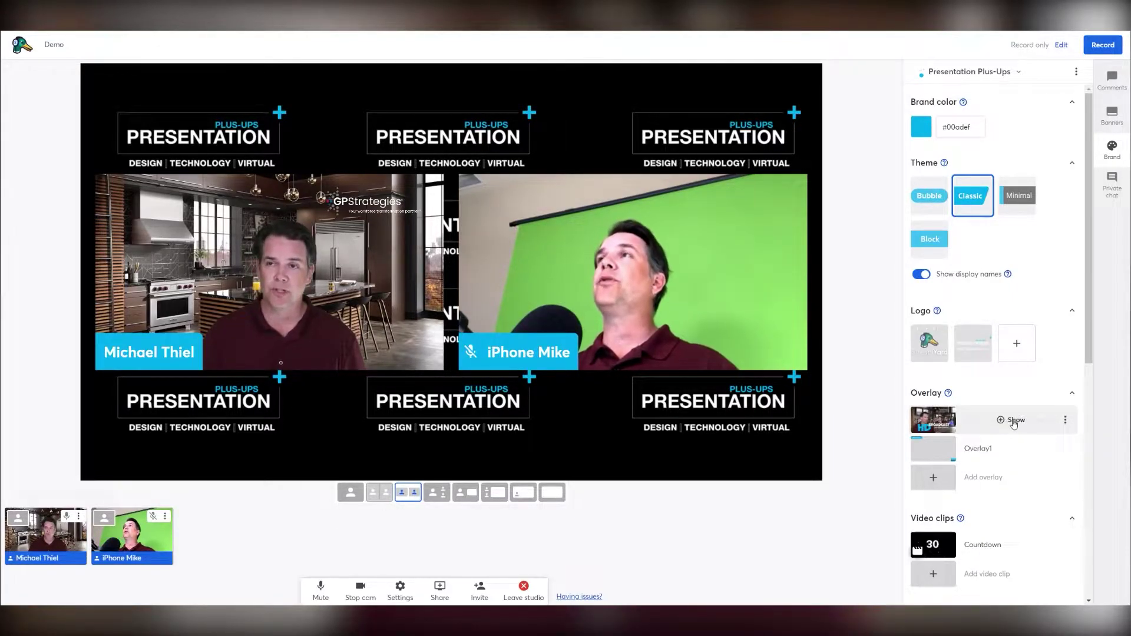
click(1014, 423)
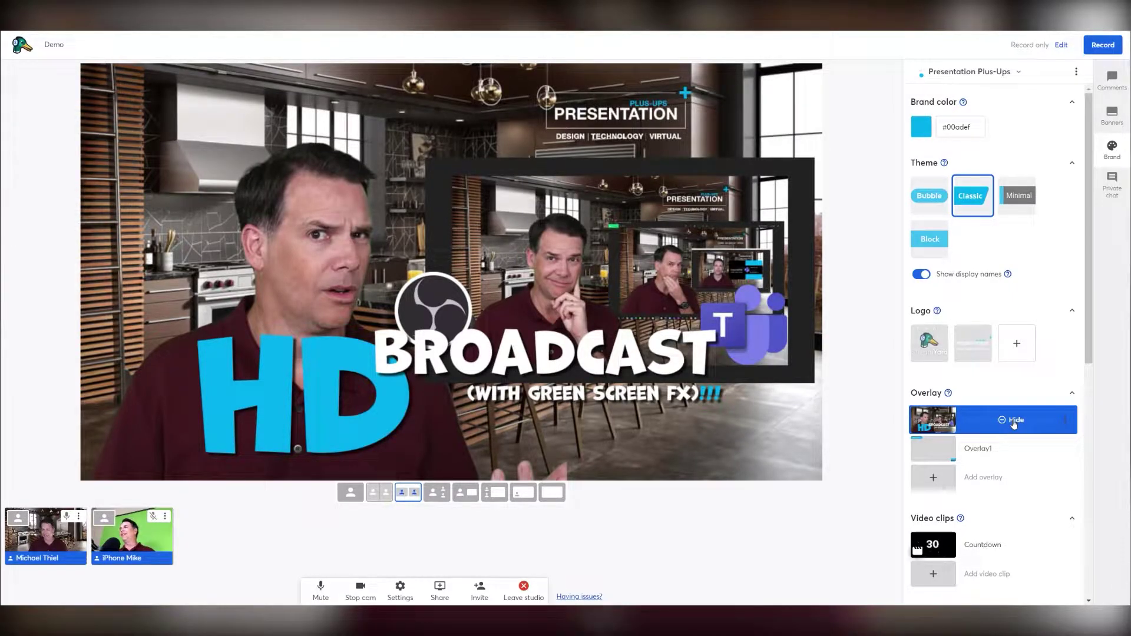
click(1014, 422)
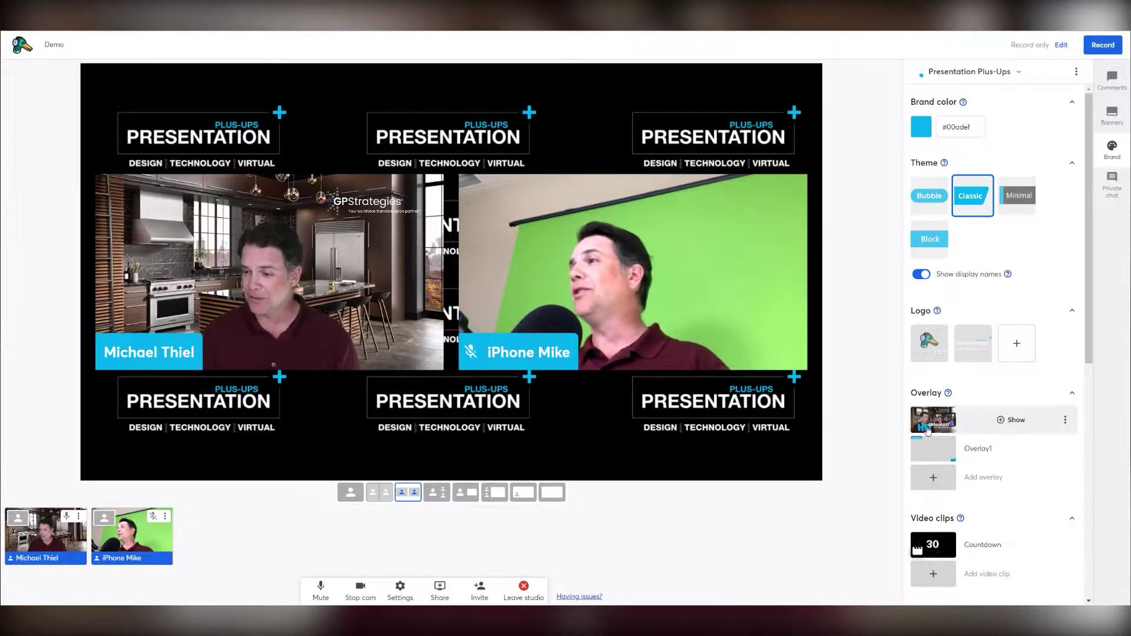
mouse_move(960, 452)
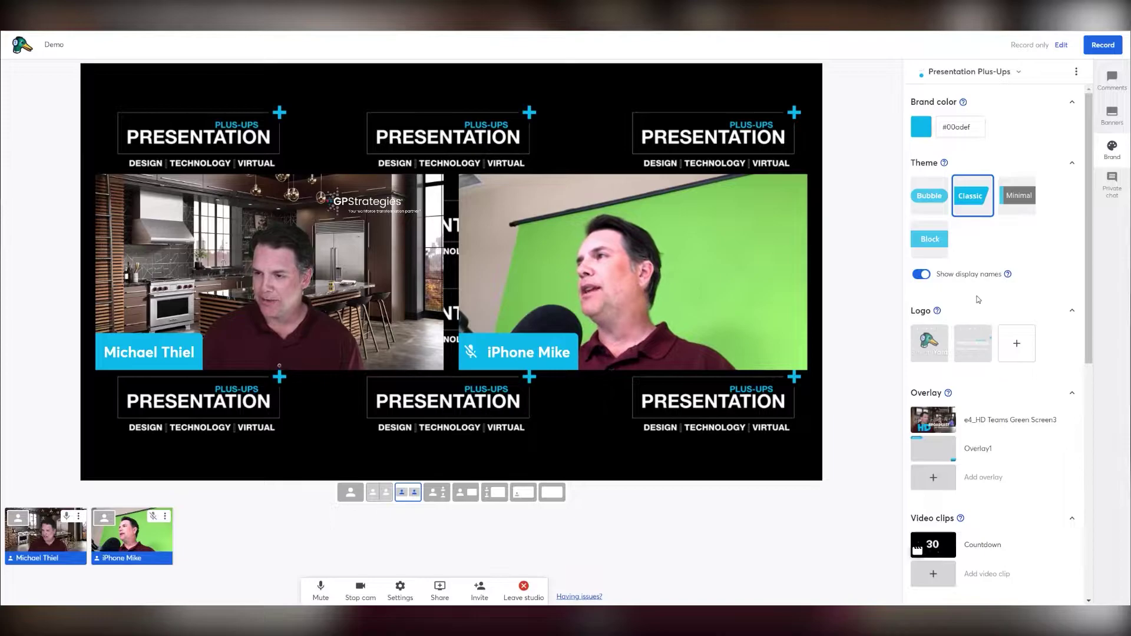
- Set the brand colour to dark teal #026084 and preview the stage full screen
click(922, 132)
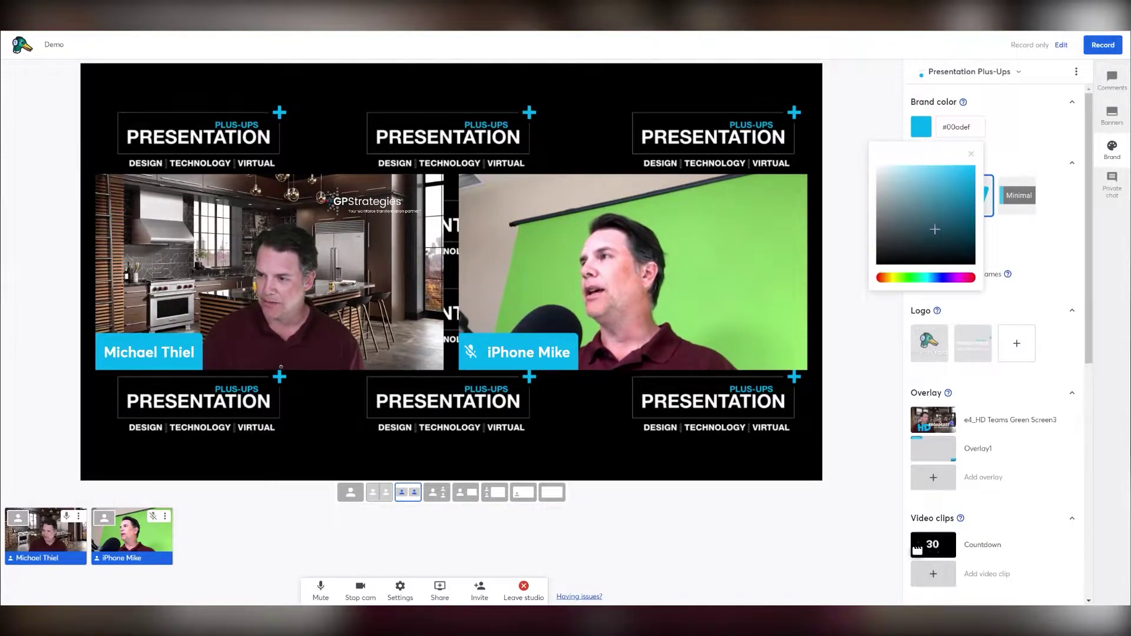
click(975, 218)
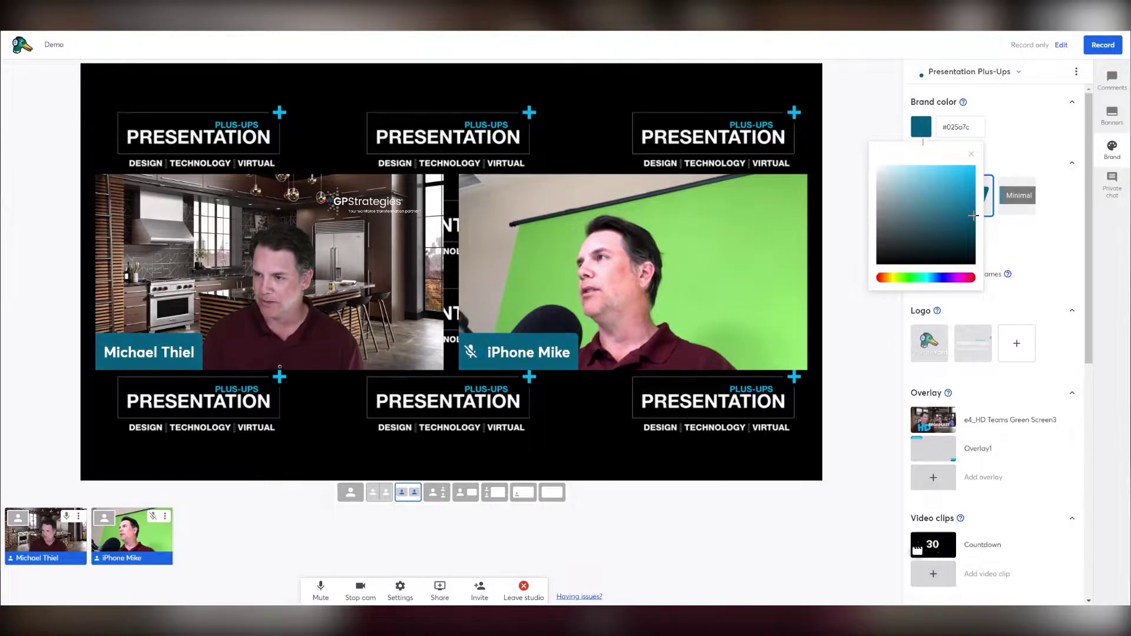
click(969, 193)
mouse_move(969, 194)
mouse_down()
mouse_move(943, 259)
mouse_move(958, 190)
mouse_move(965, 214)
mouse_move(975, 213)
mouse_up()
click(350, 333)
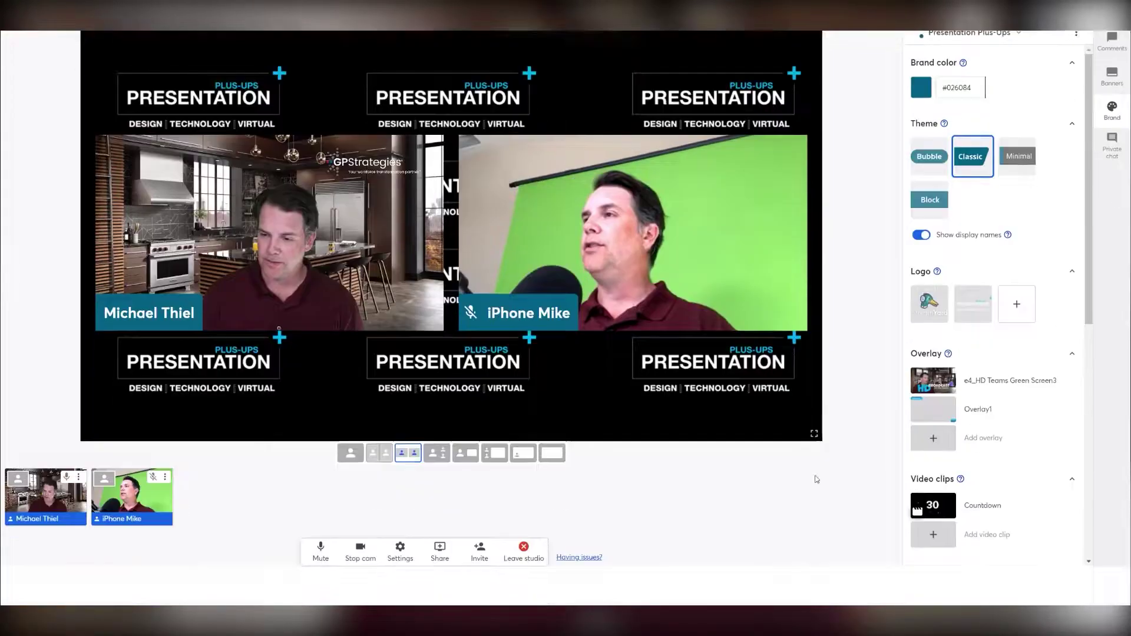
click(814, 434)
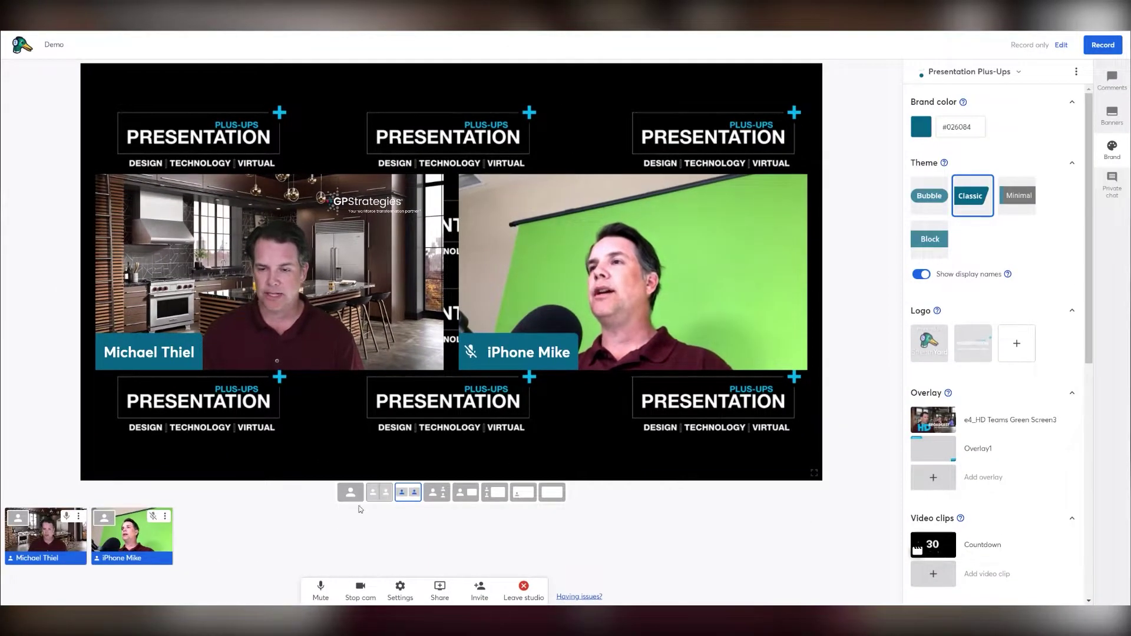
click(390, 497)
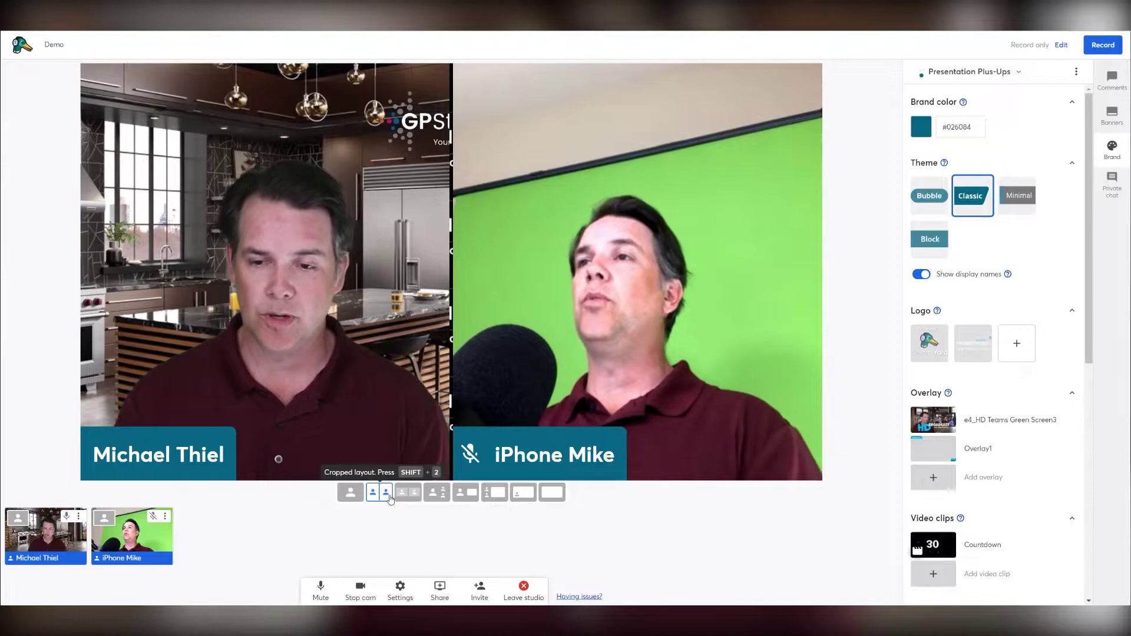
click(104, 517)
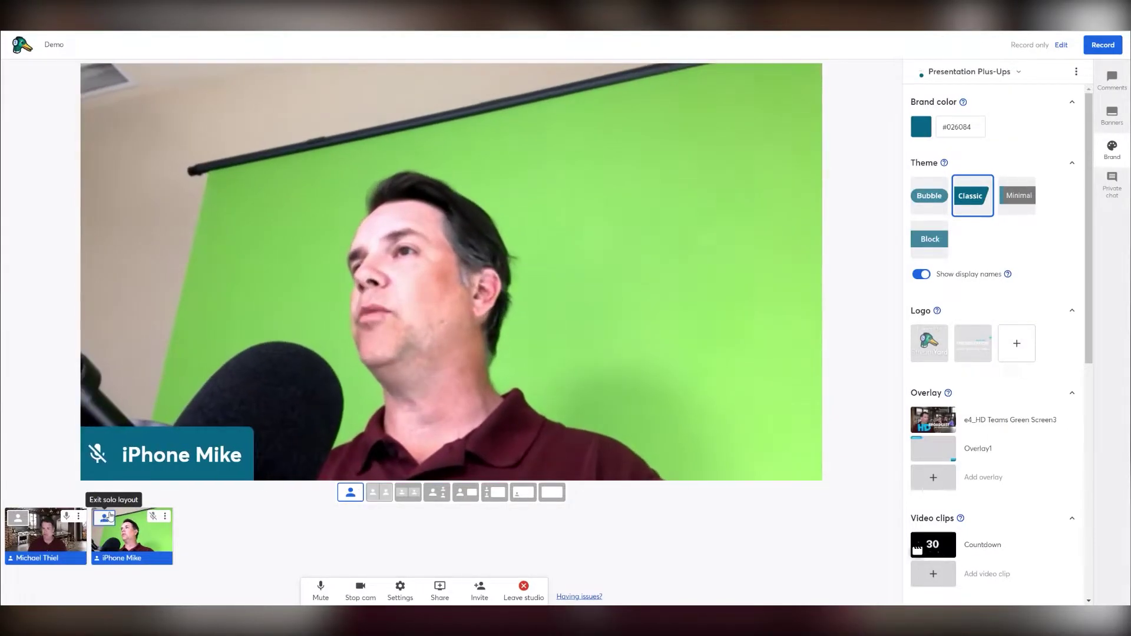
click(20, 519)
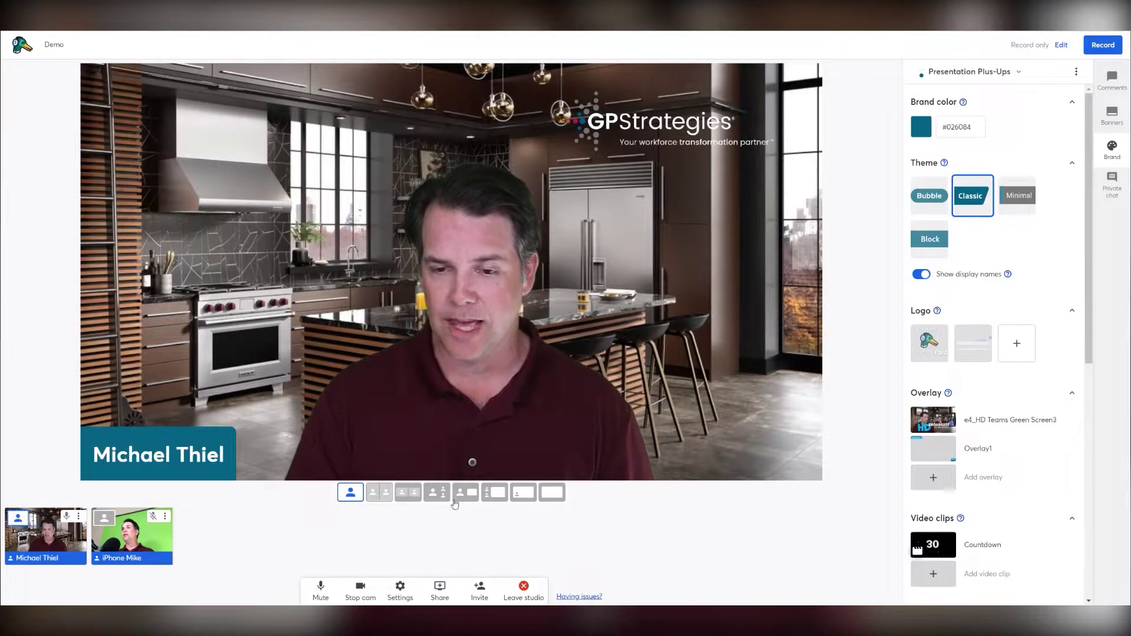
click(409, 494)
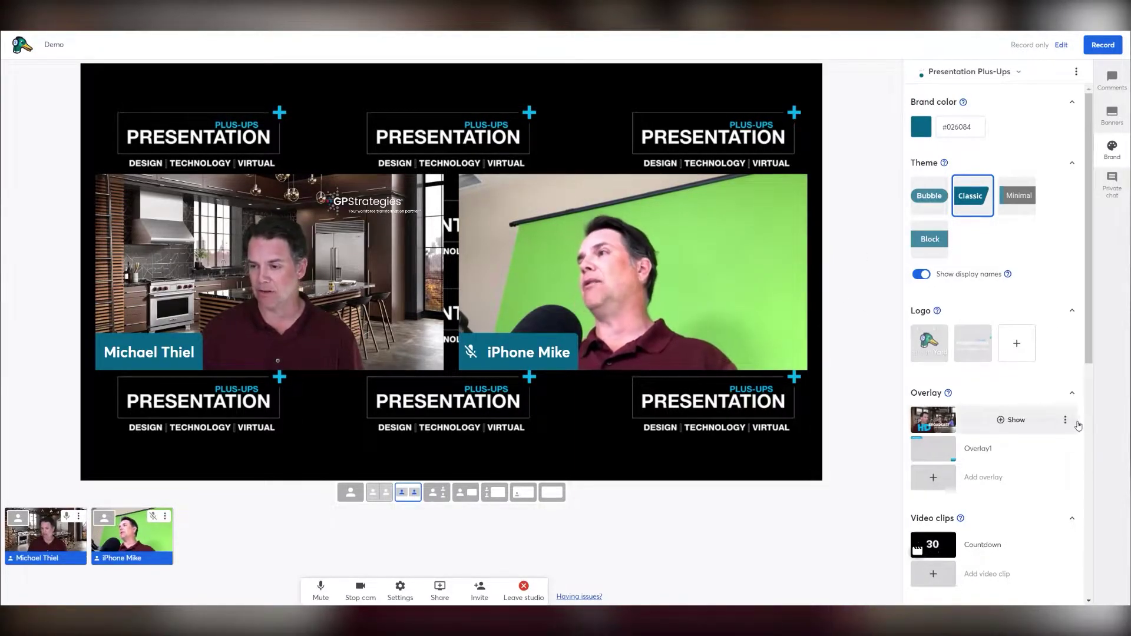
scroll(1059, 438, down, 5)
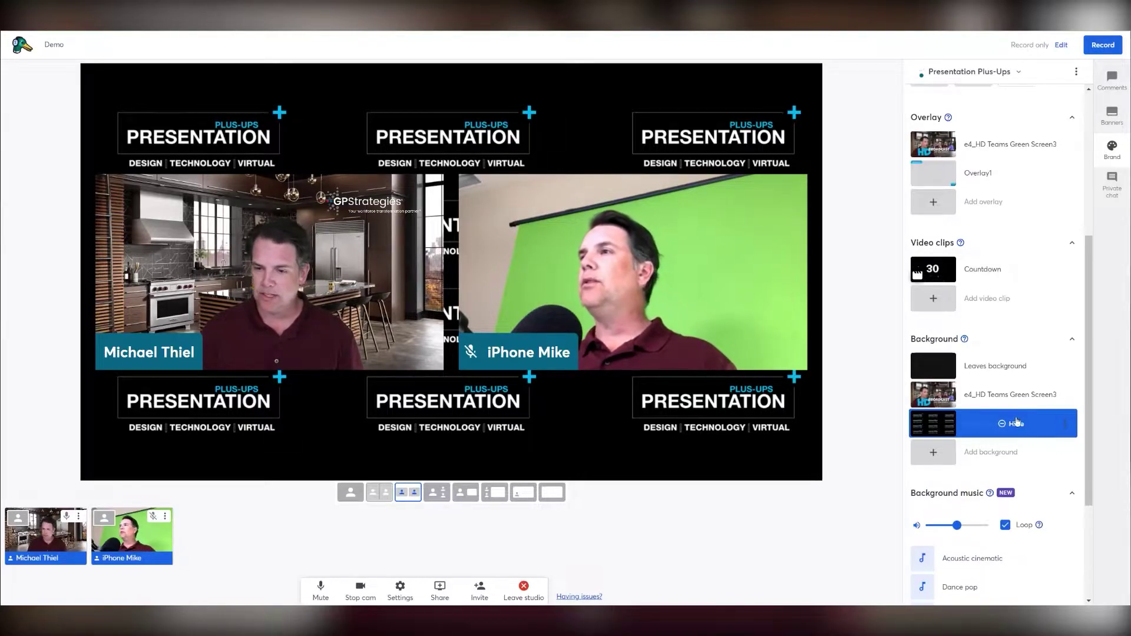
click(1016, 395)
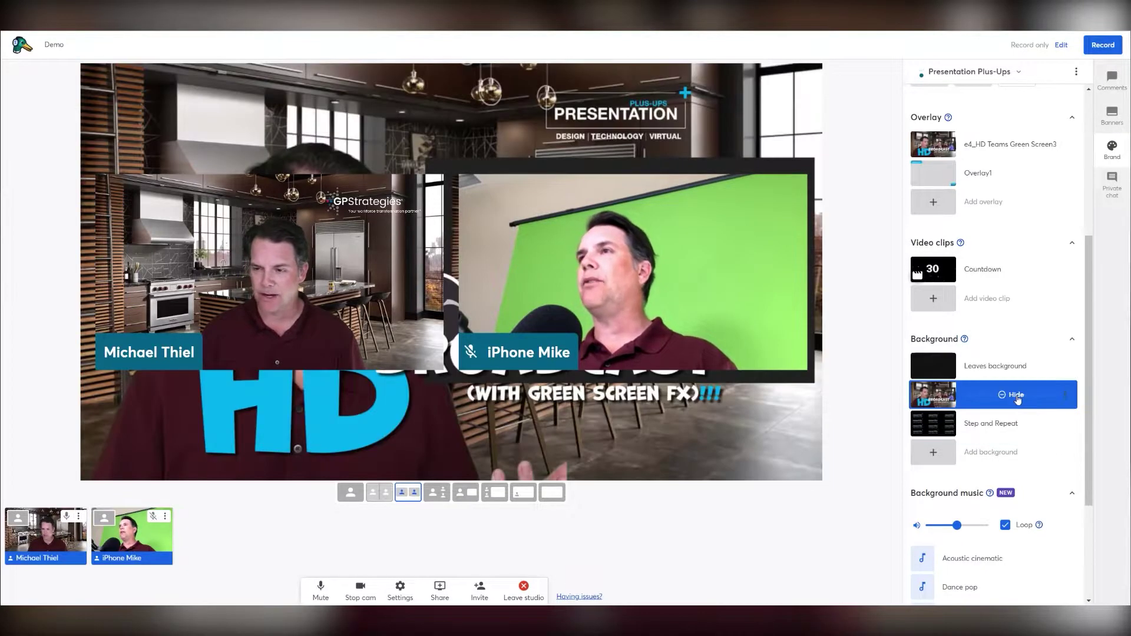
click(1007, 367)
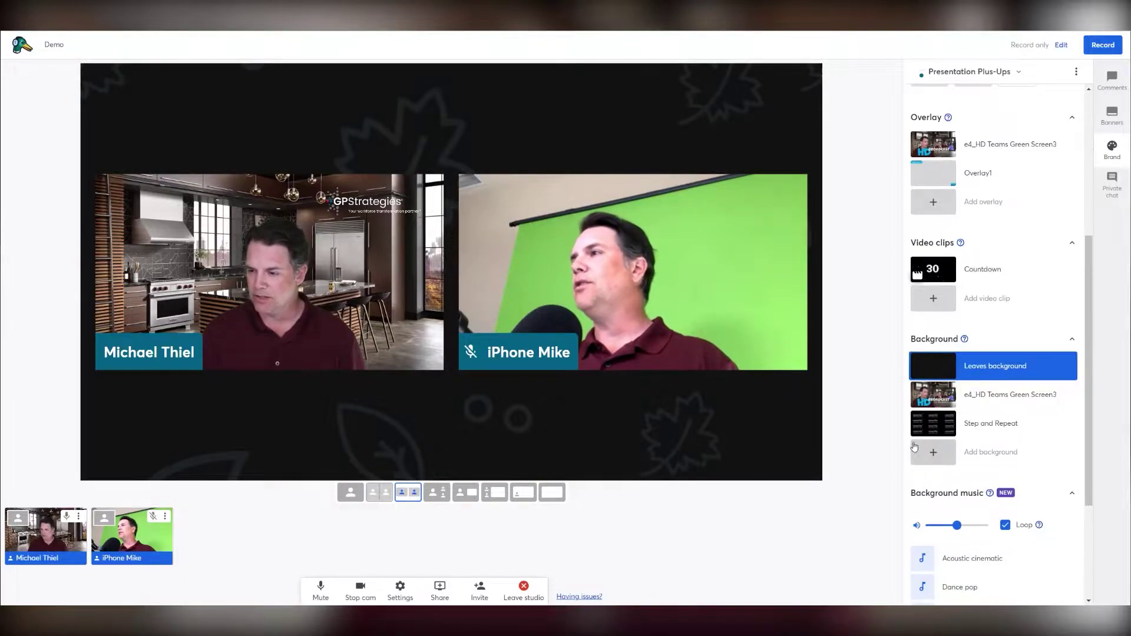
click(1006, 424)
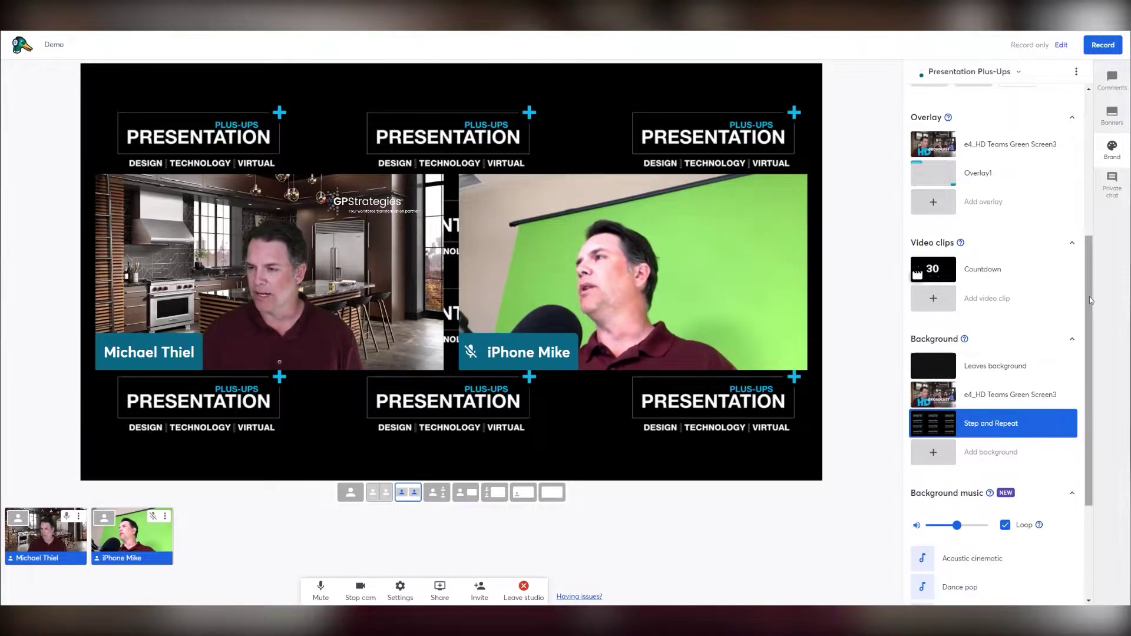
drag(1090, 296, 1089, 256)
scroll(1090, 256, down, 1)
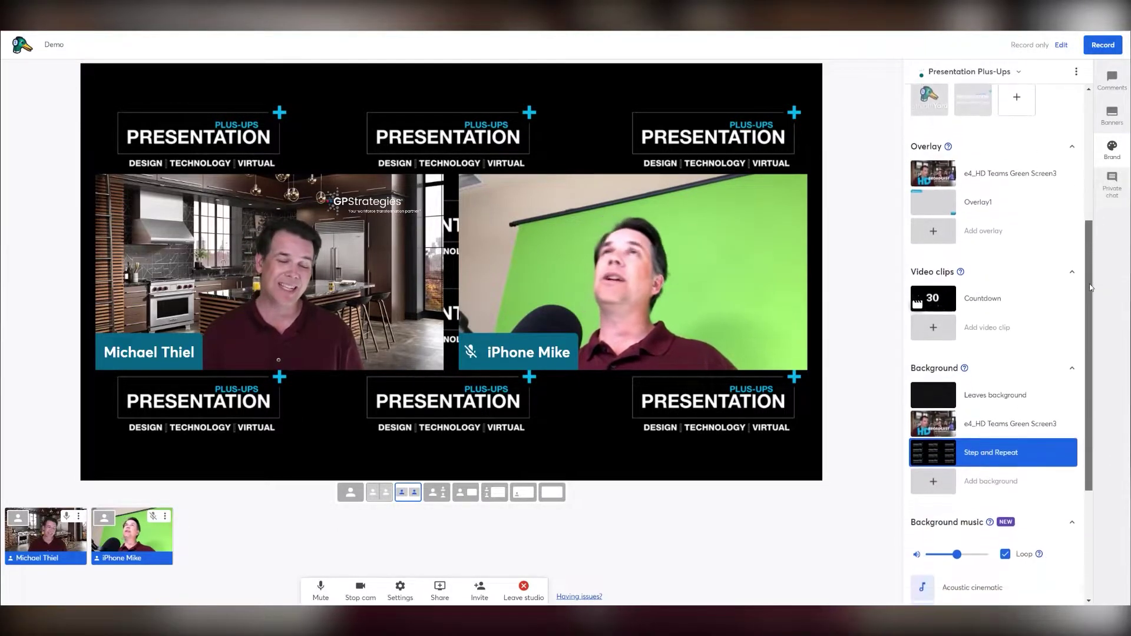
mouse_move(1077, 289)
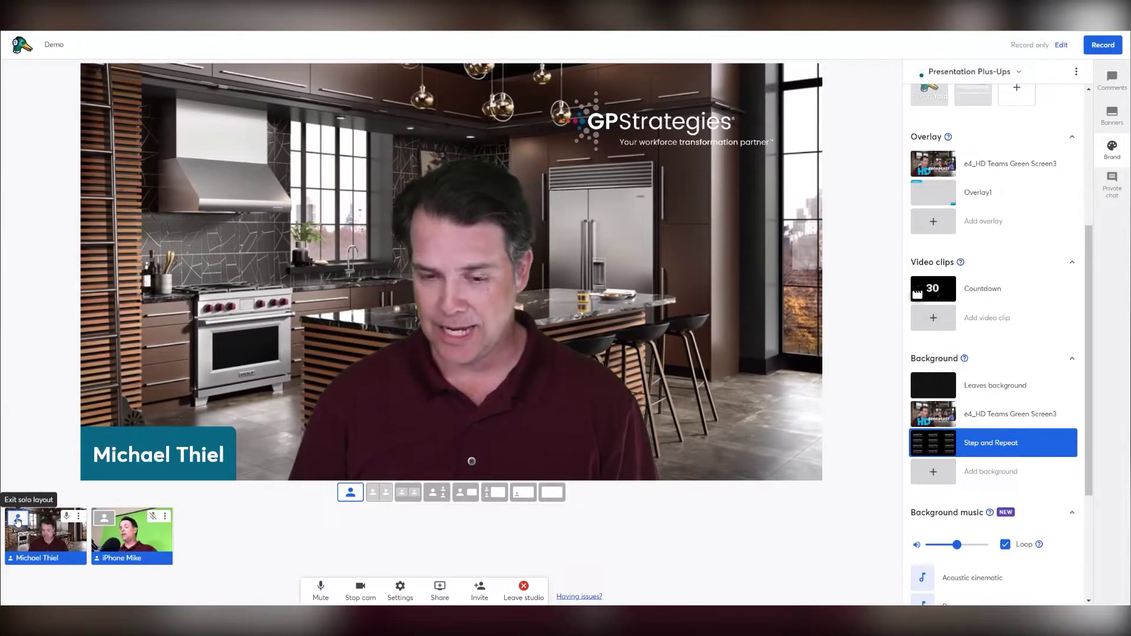
click(379, 493)
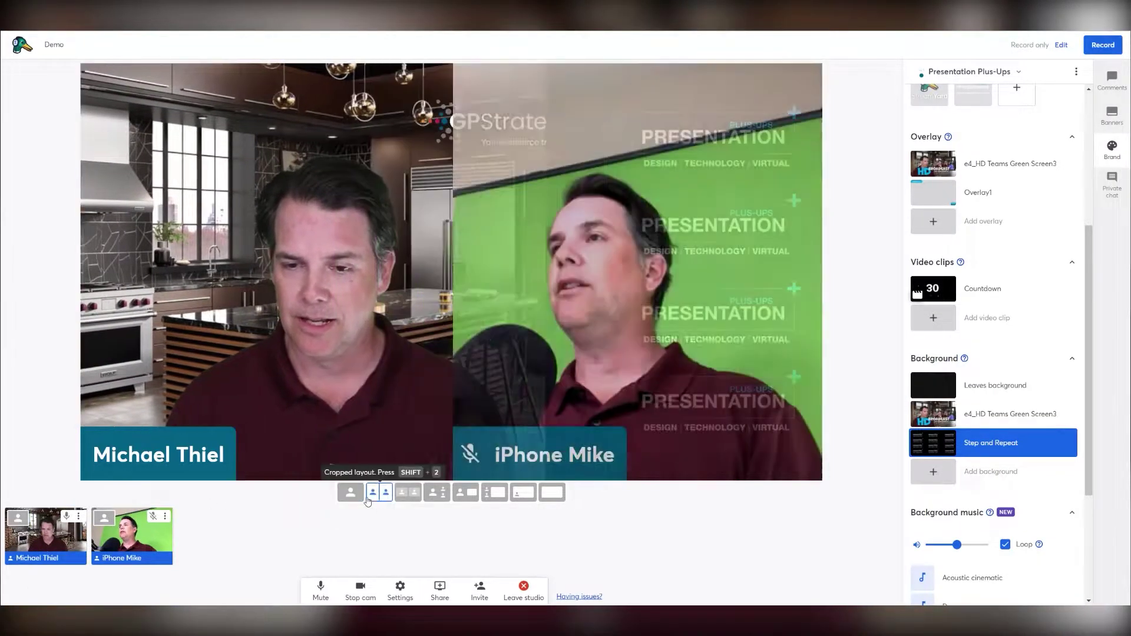
click(401, 497)
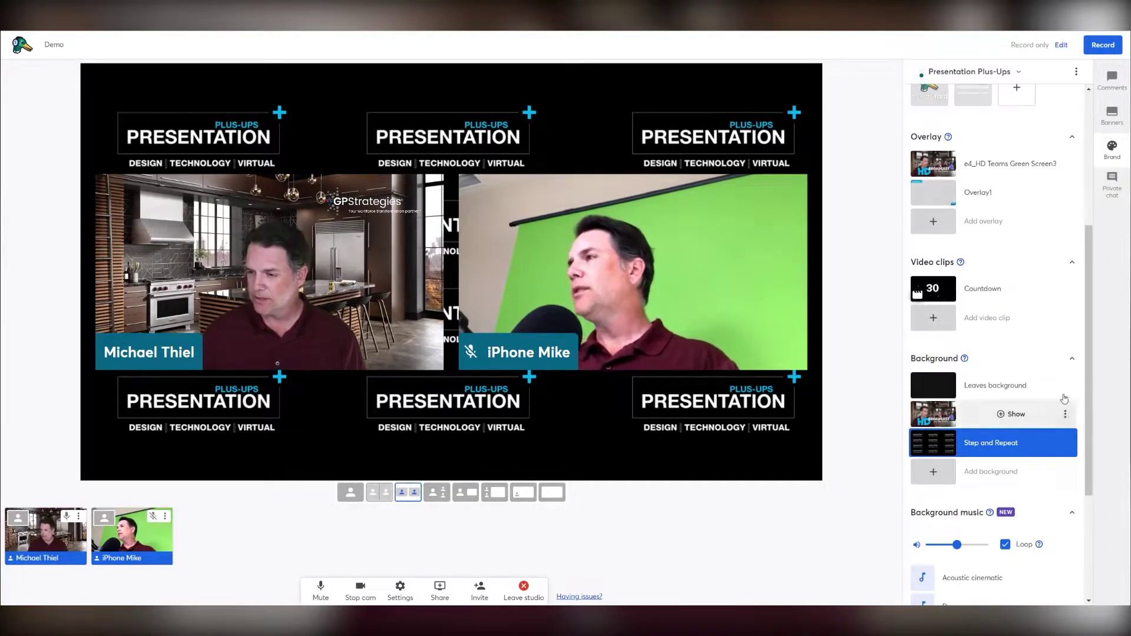
scroll(1094, 266, down, 1)
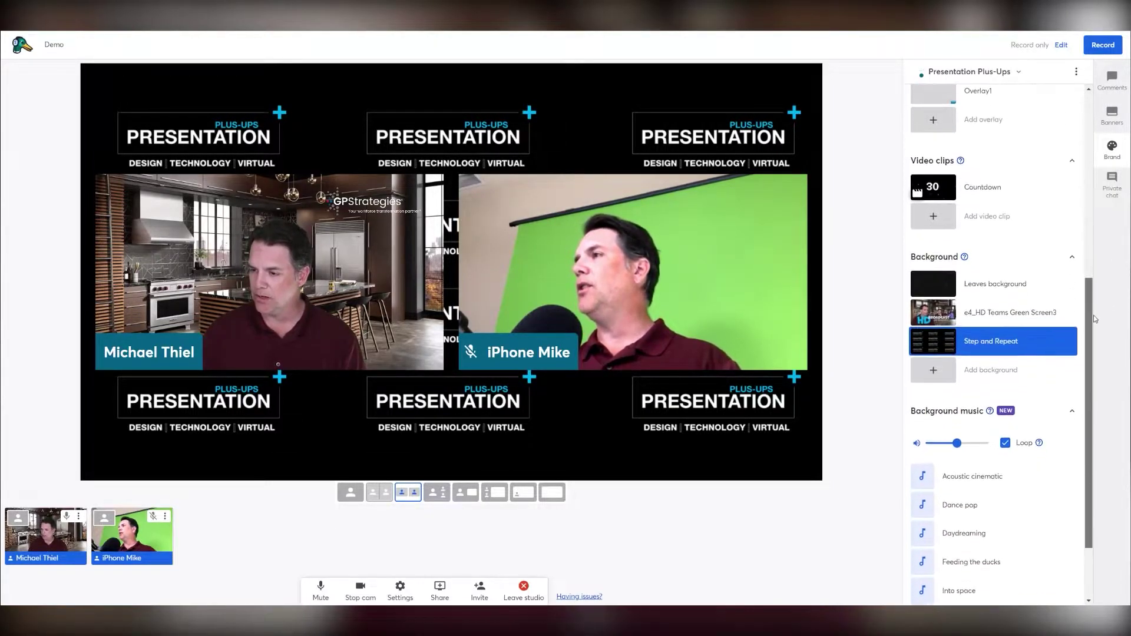
scroll(1094, 264, up, 1)
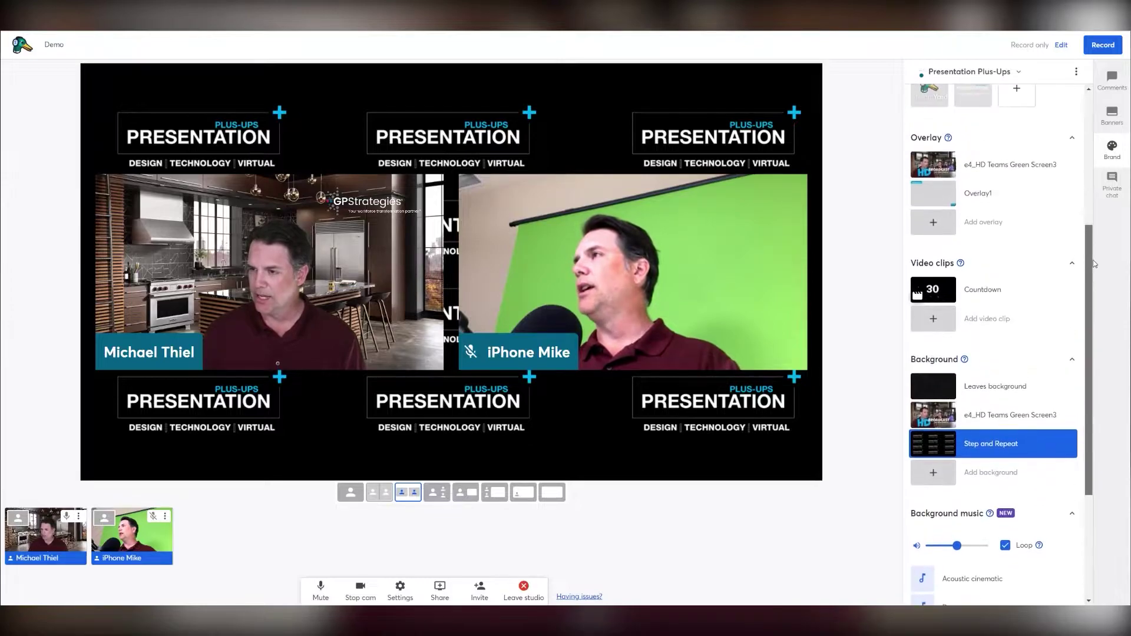
- Try the Bubble and Classic name-label themes, then settle on the Minimal theme
click(1018, 73)
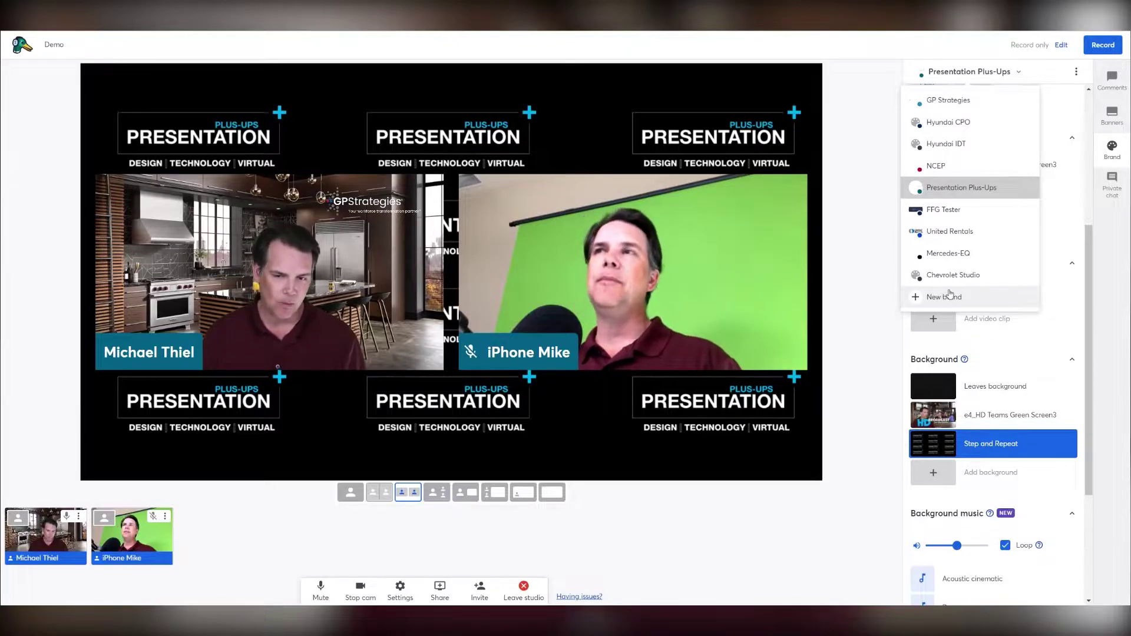
mouse_move(1023, 388)
click(1000, 346)
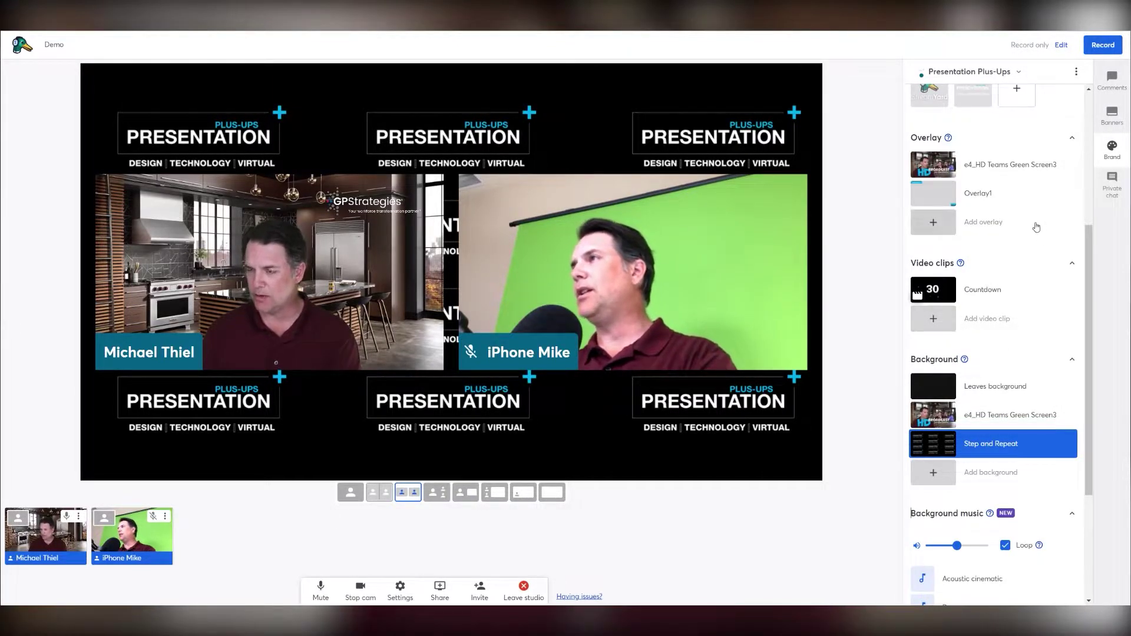
scroll(1036, 224, up, 3)
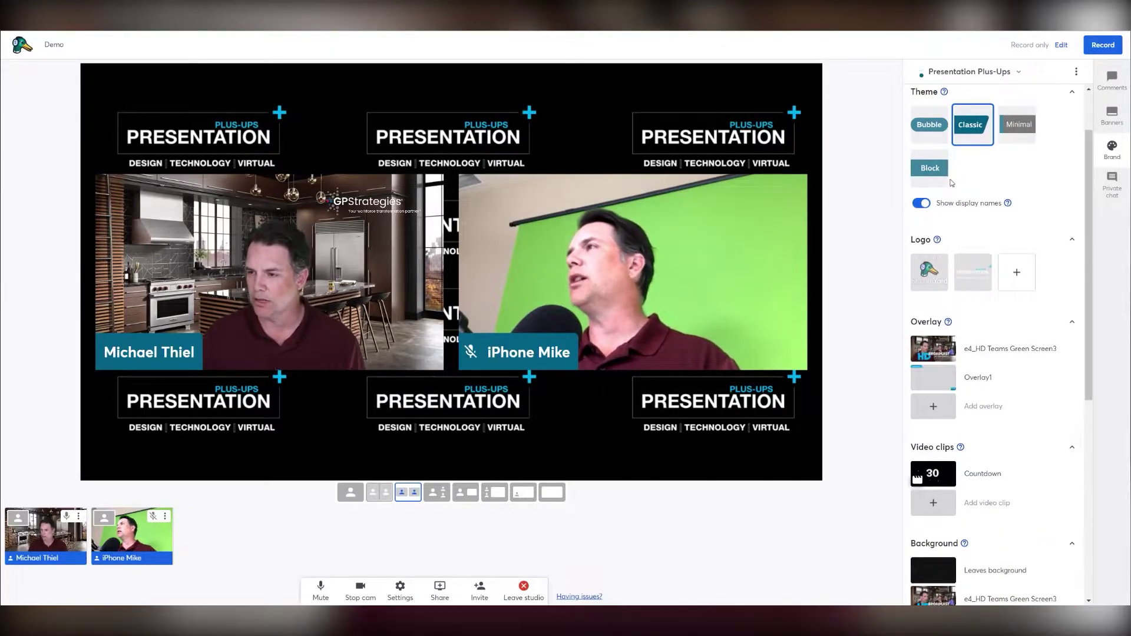
click(1015, 131)
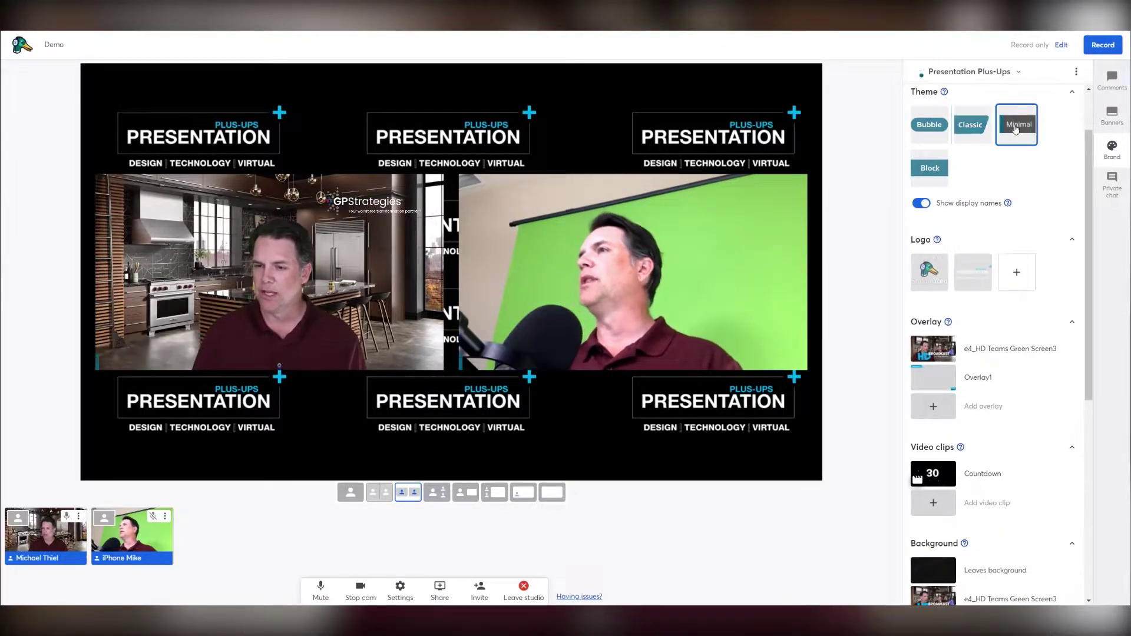
click(931, 131)
click(966, 129)
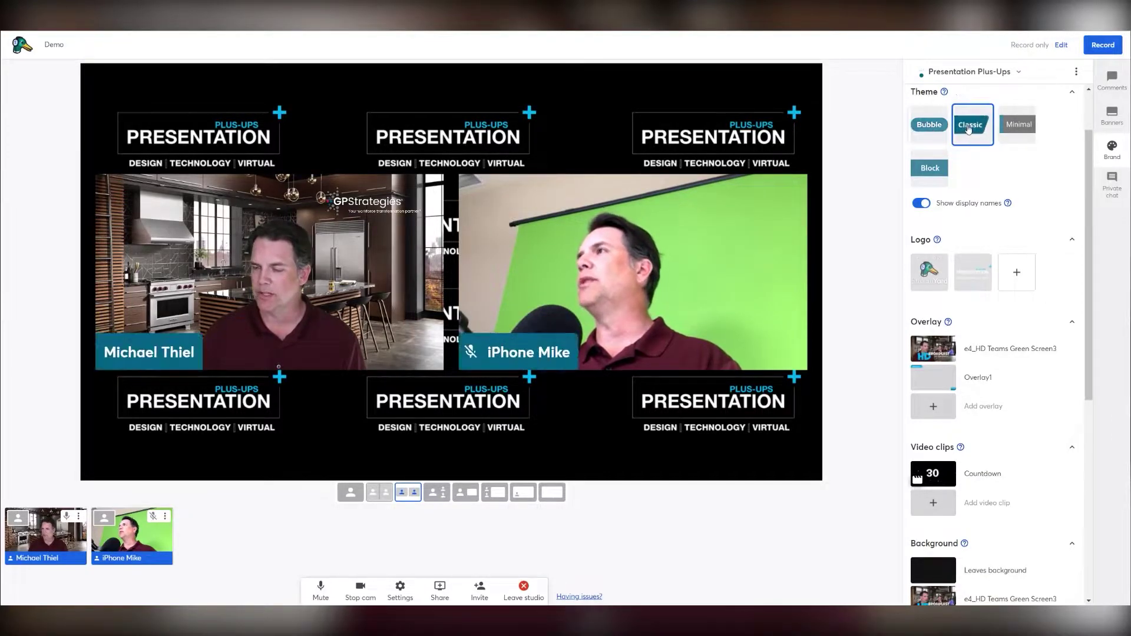
click(1022, 134)
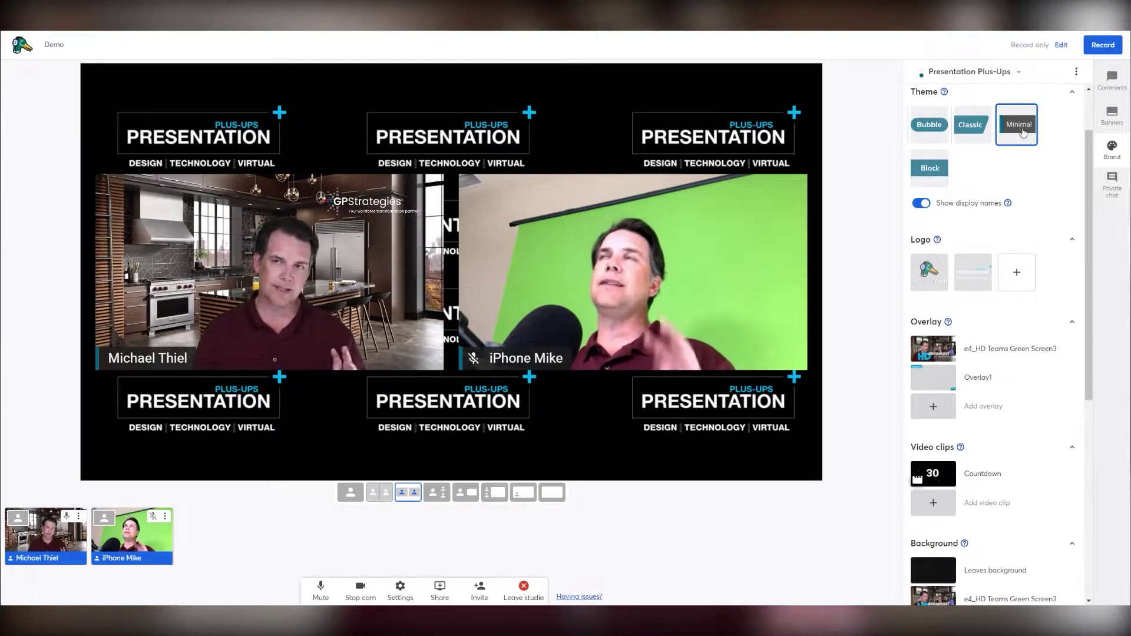
scroll(1042, 420, down, 3)
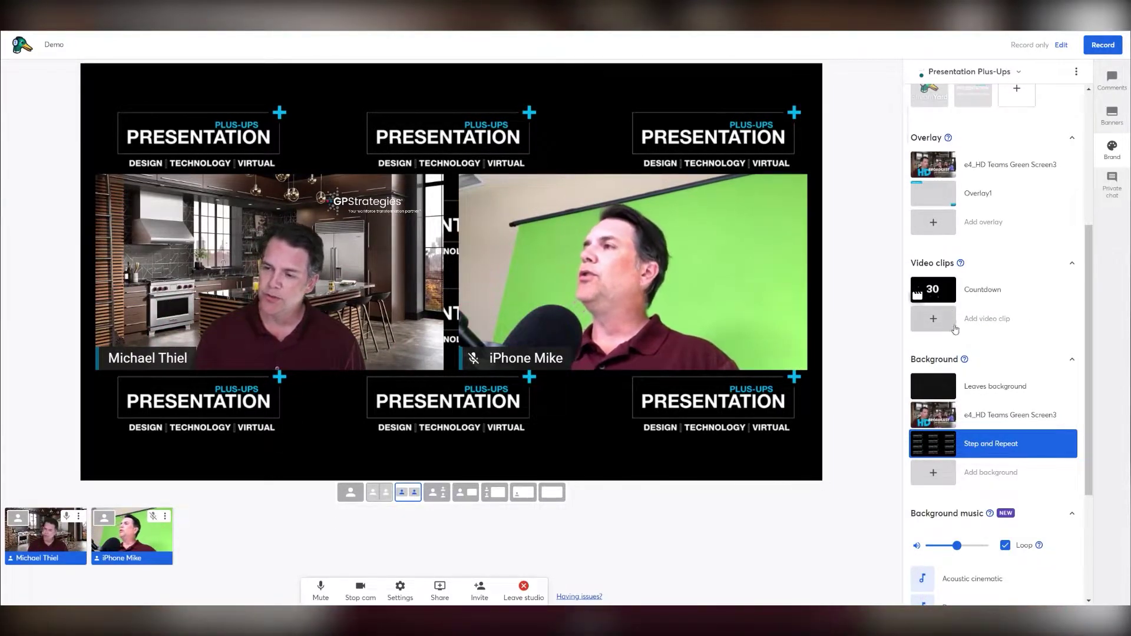
mouse_move(1005, 309)
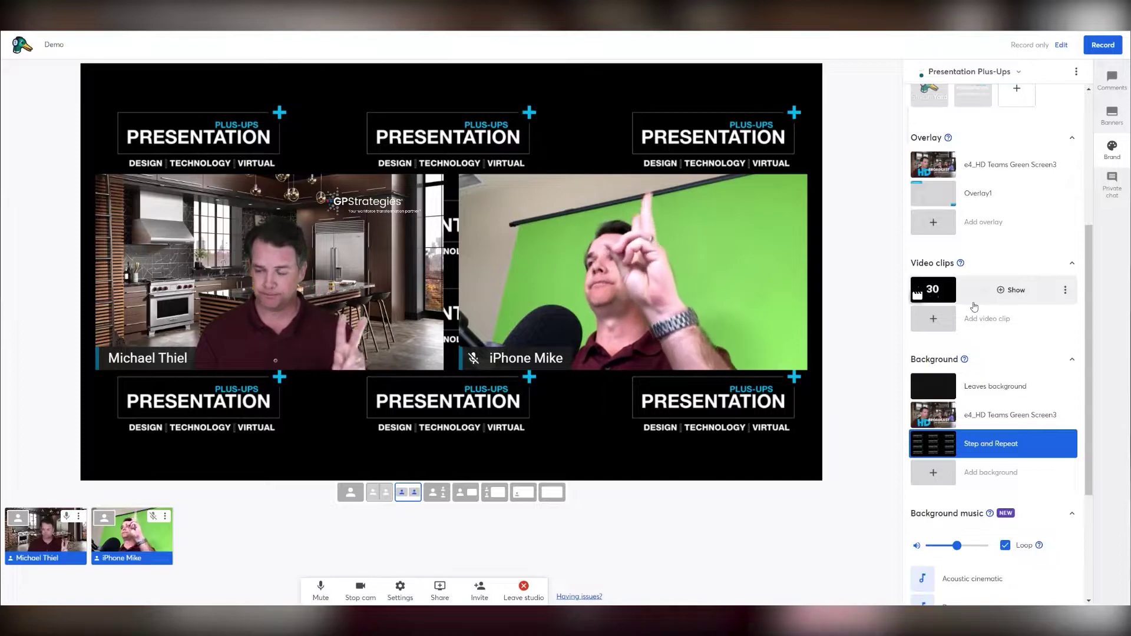
click(1011, 290)
click(66, 518)
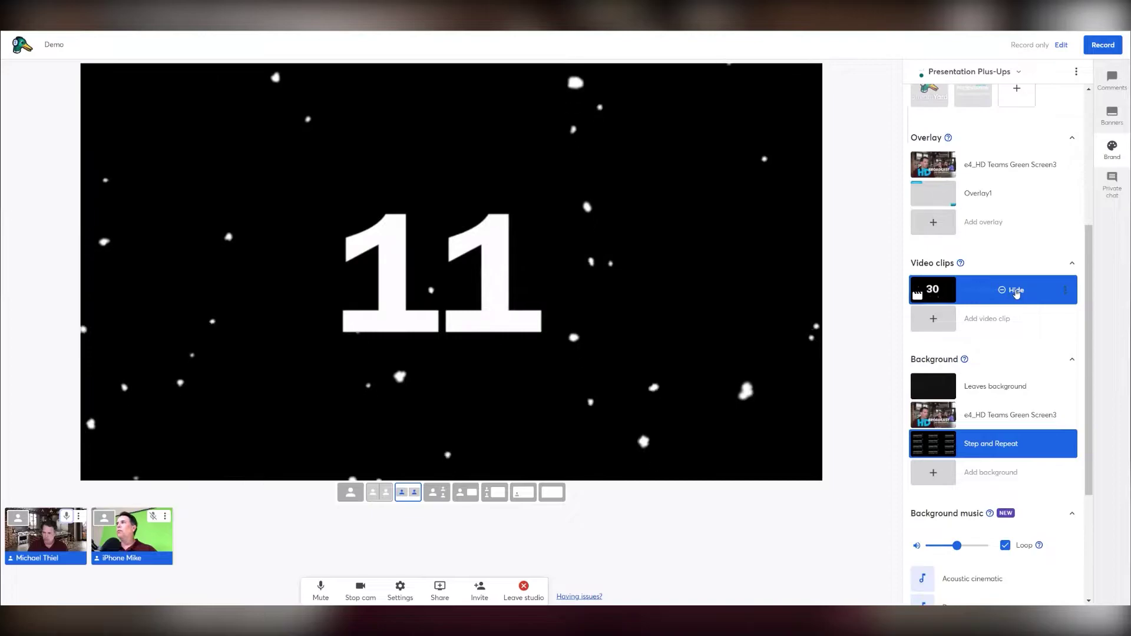
click(1014, 293)
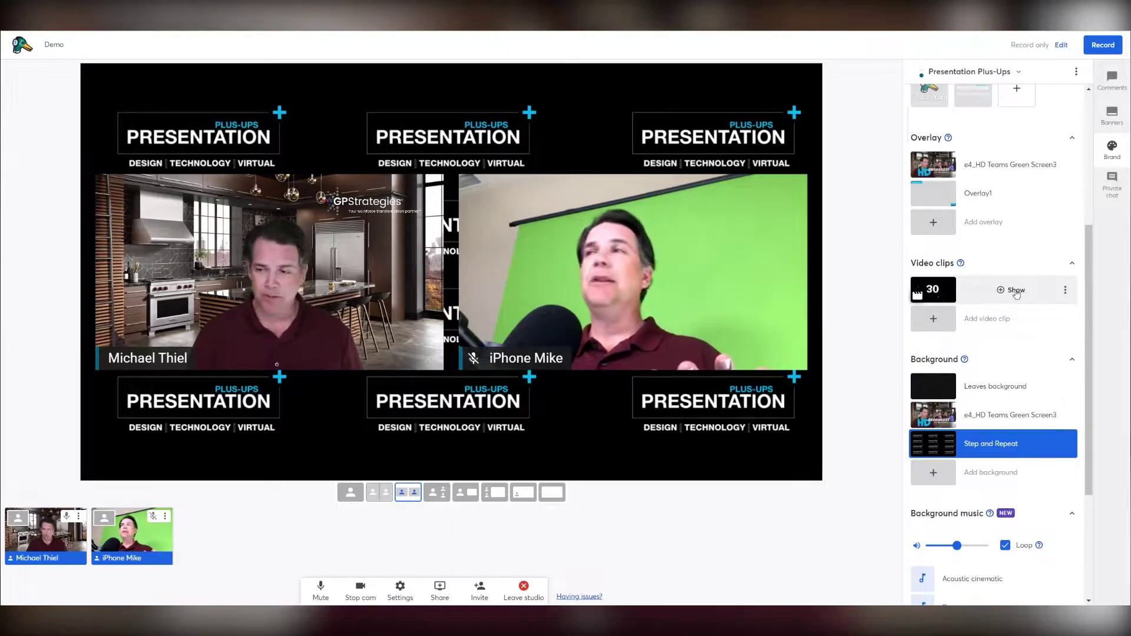
mouse_move(953, 207)
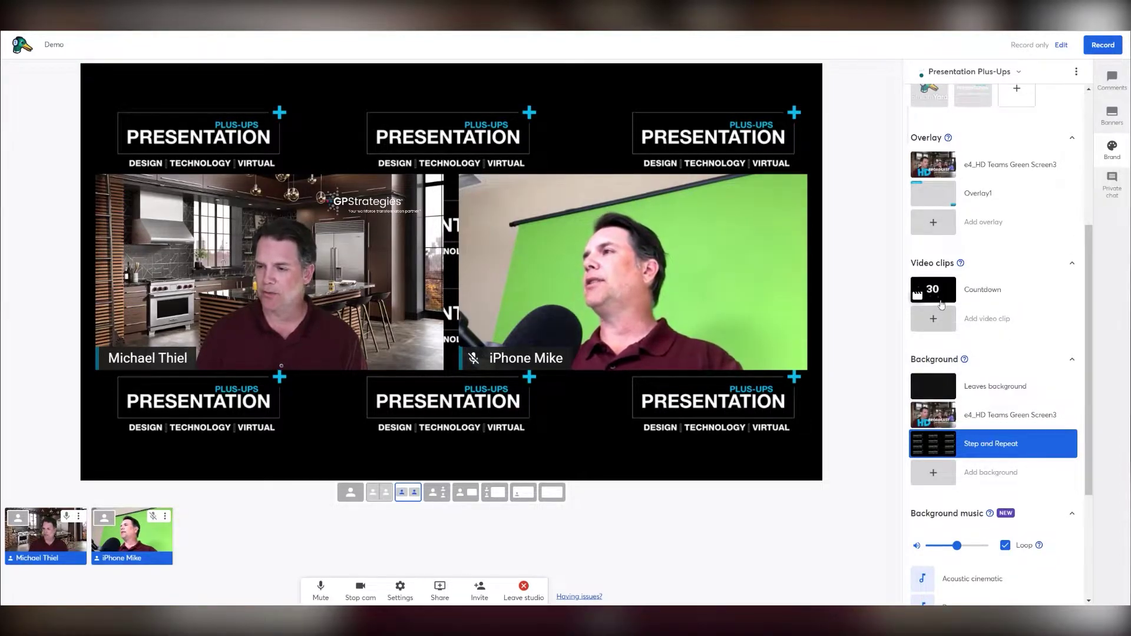
- Show the Leaves background, then add the teal Green Scribbles preset as the stage background
scroll(970, 331, down, 2)
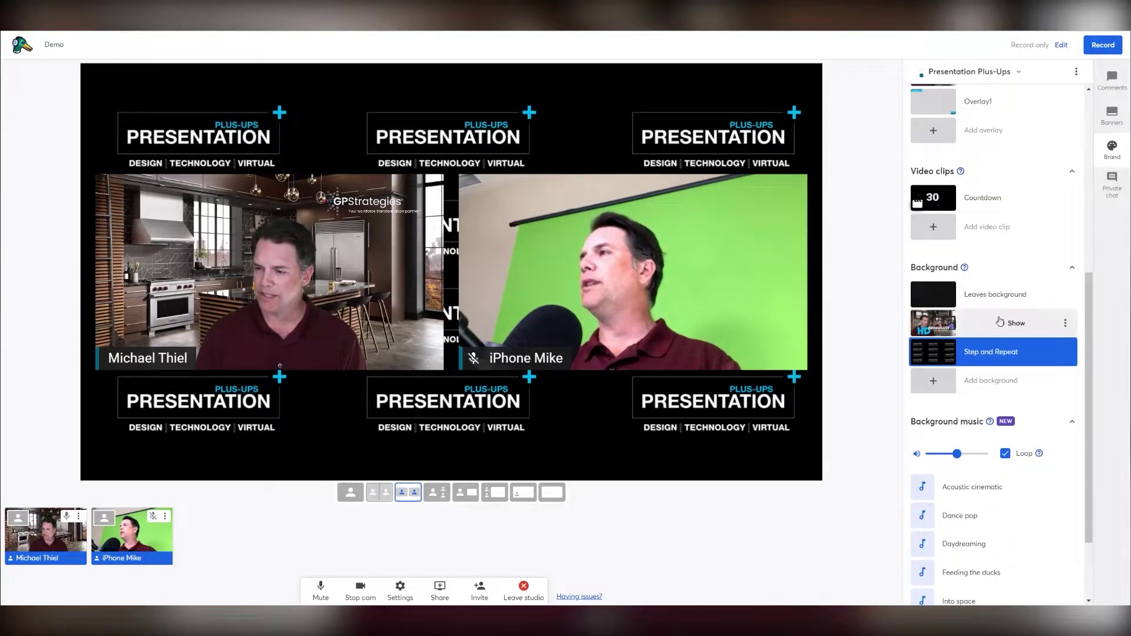
click(1012, 294)
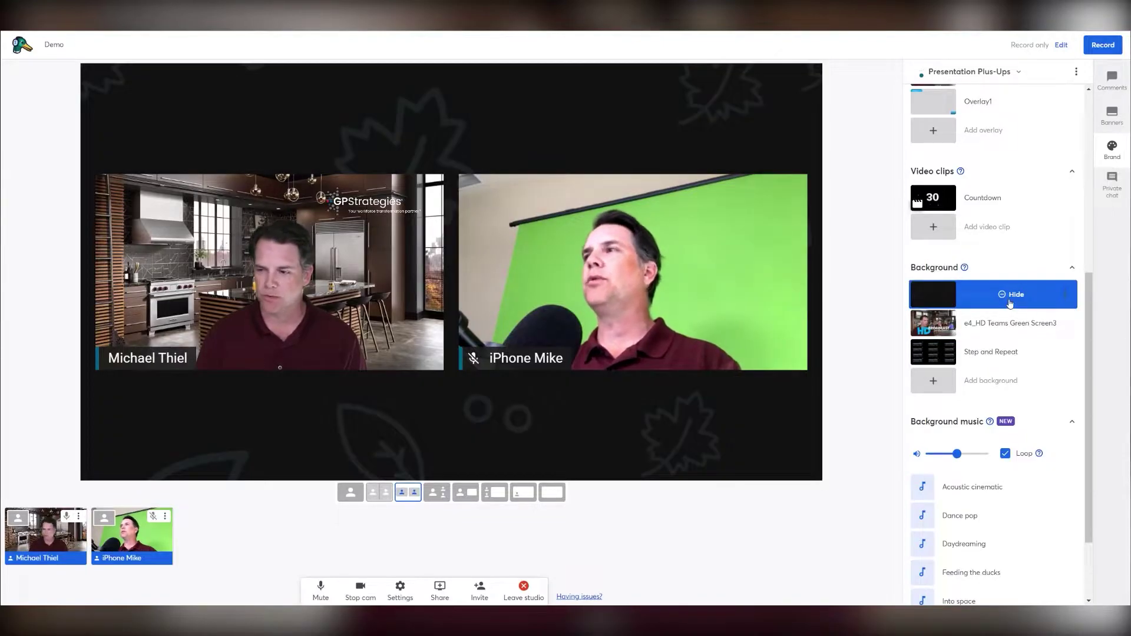
click(991, 382)
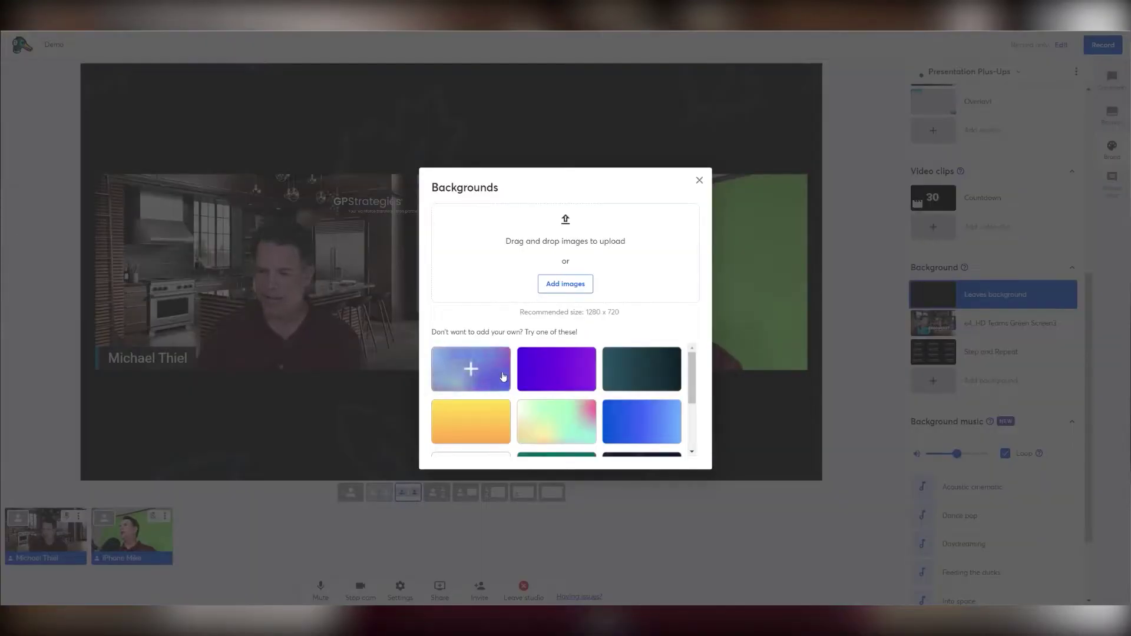
scroll(629, 369, down, 2)
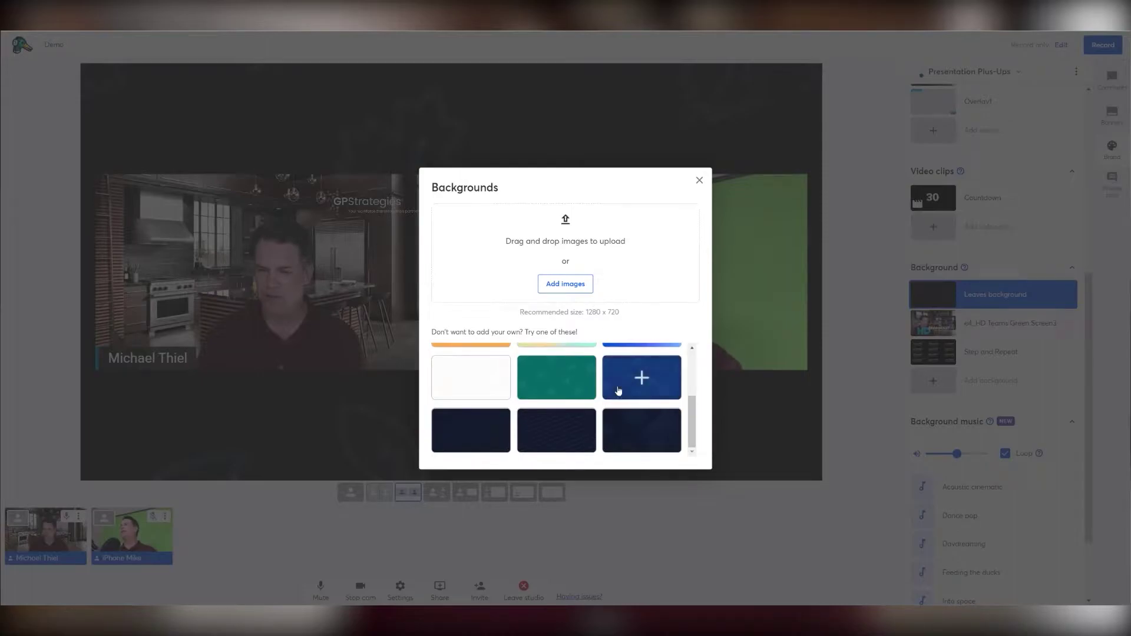
click(557, 377)
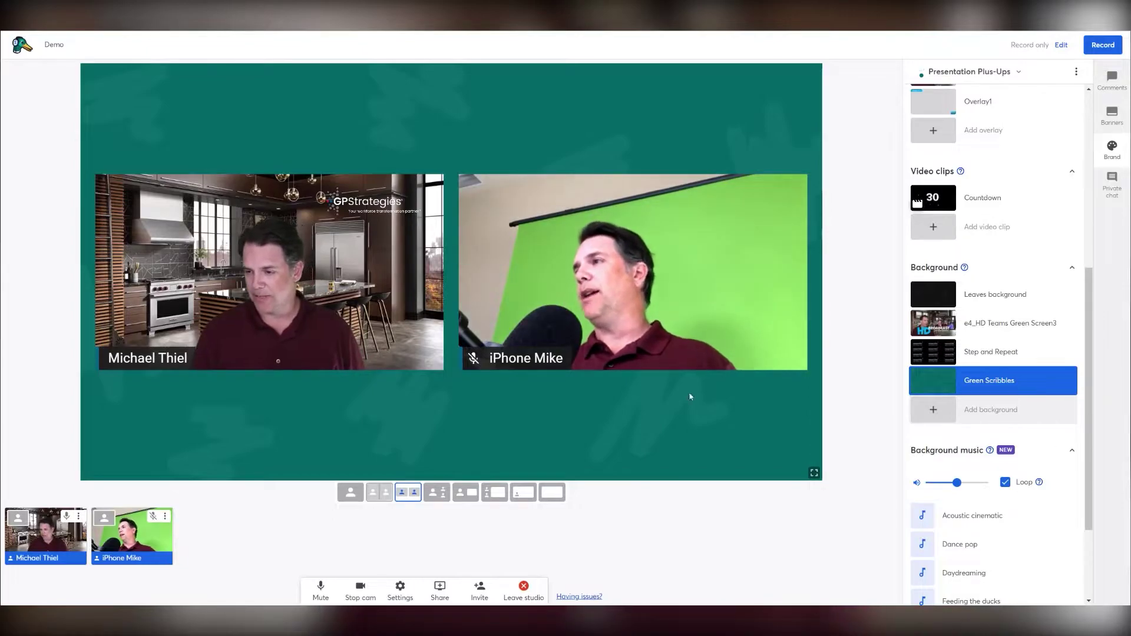
drag(1092, 315, 1092, 387)
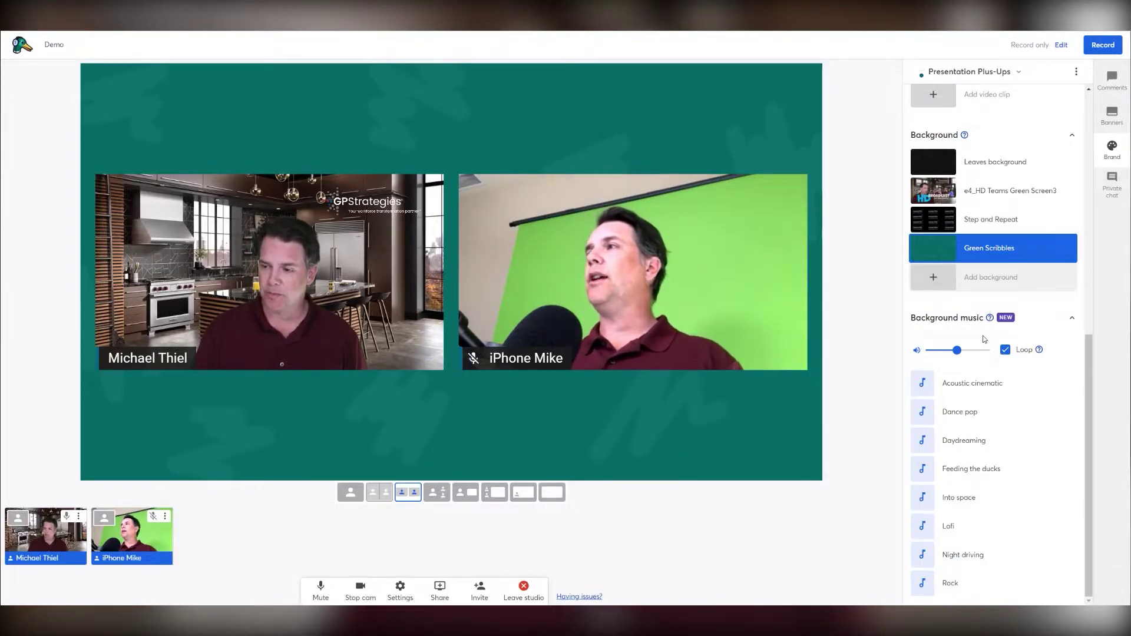
- Play the Lofi music track and show the Step and Repeat background again
mouse_move(989, 321)
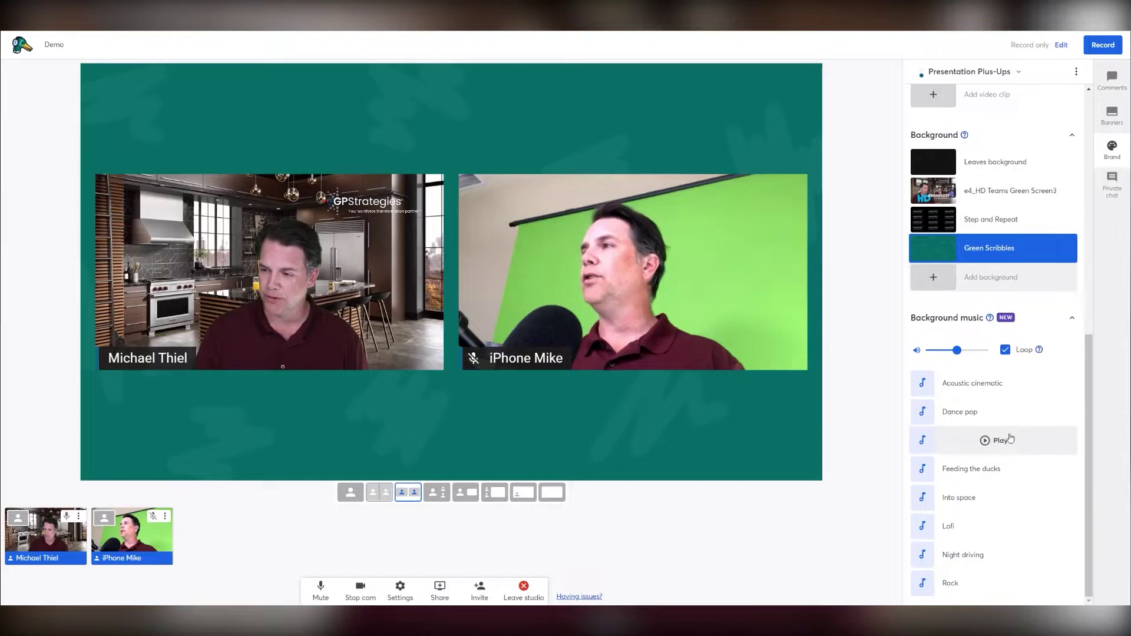
mouse_move(1022, 502)
mouse_move(1000, 526)
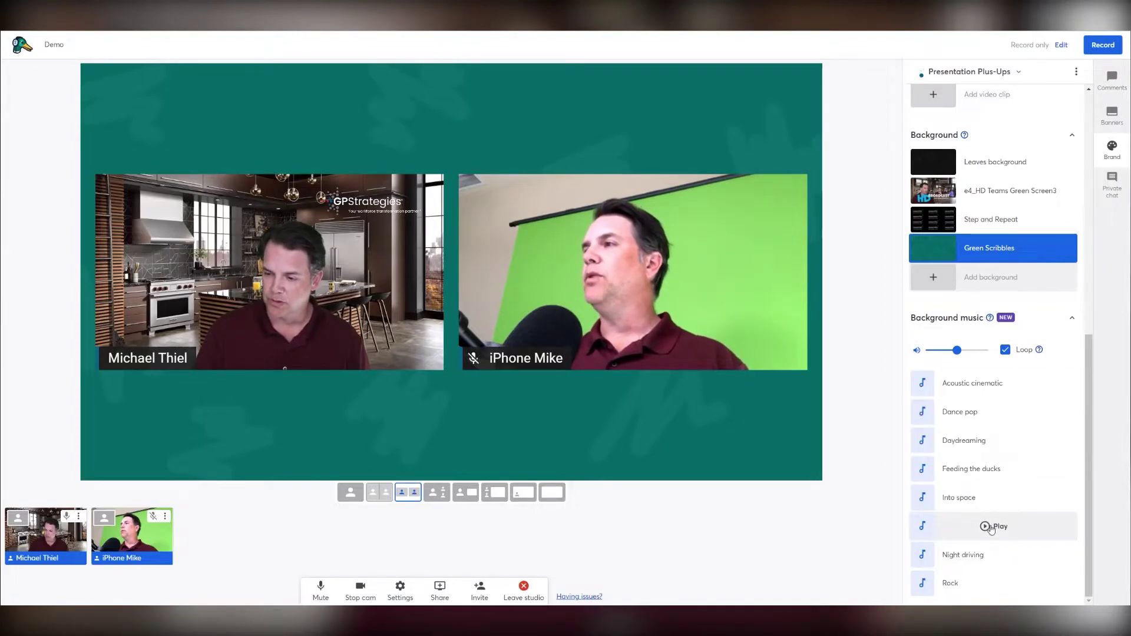
click(989, 527)
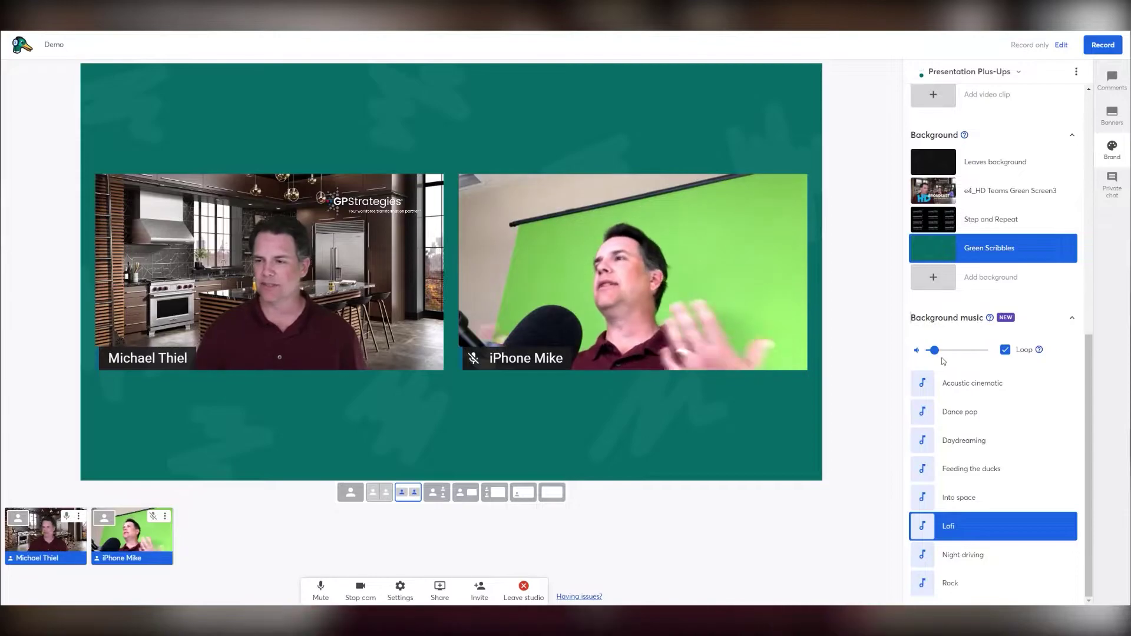
click(979, 221)
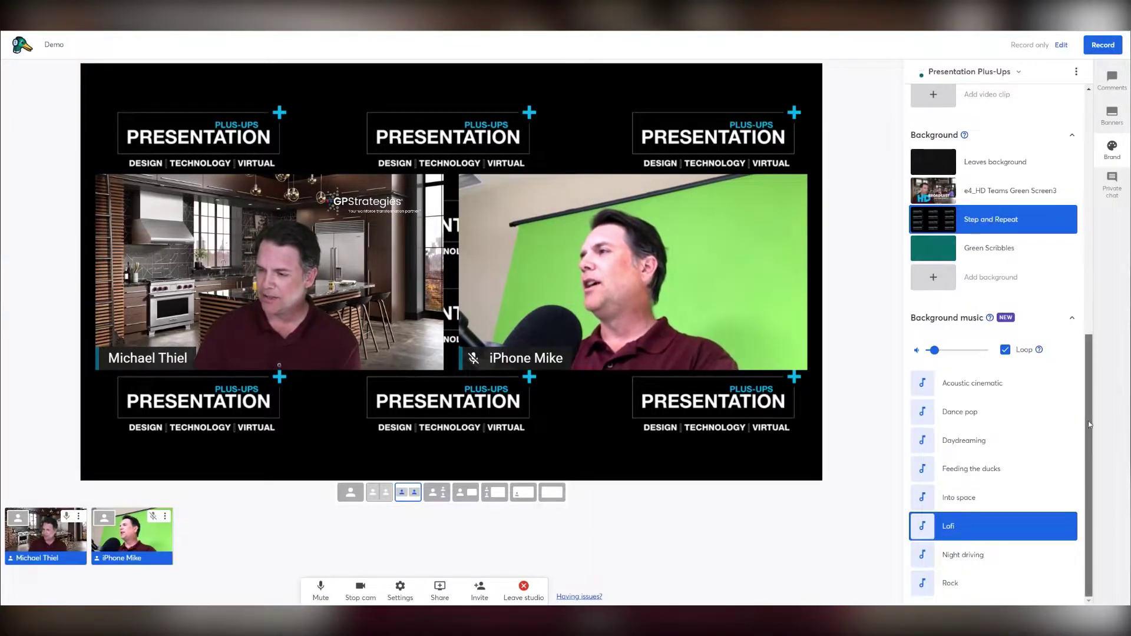
drag(1096, 443, 1095, 378)
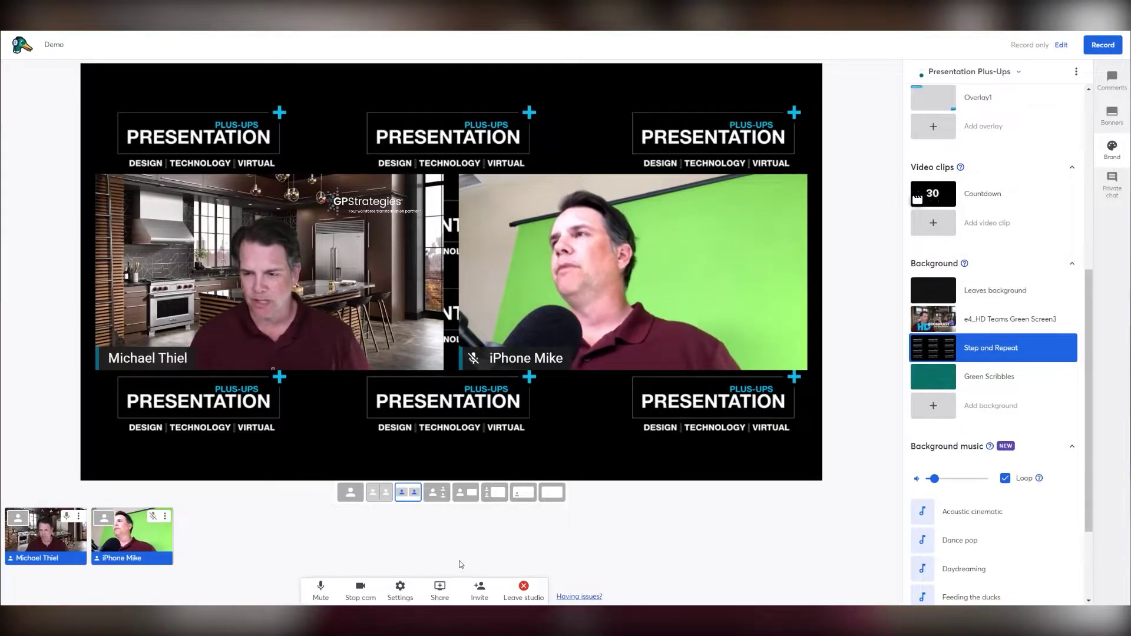
- Share Screen 1 as a new source after a brief look at the slide decks
click(440, 591)
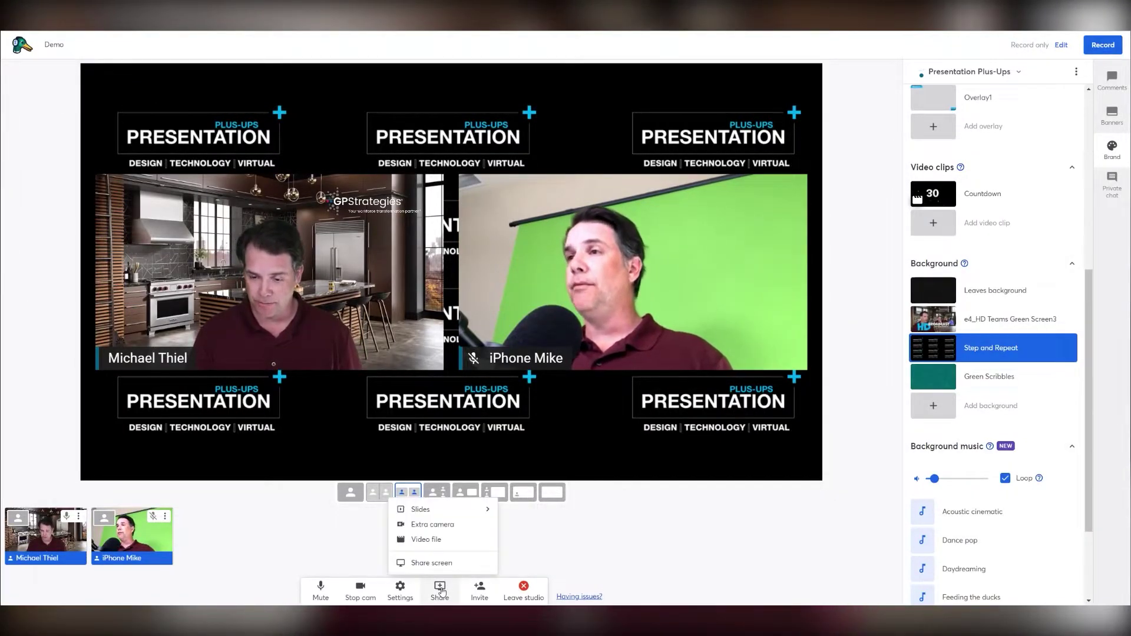
click(420, 510)
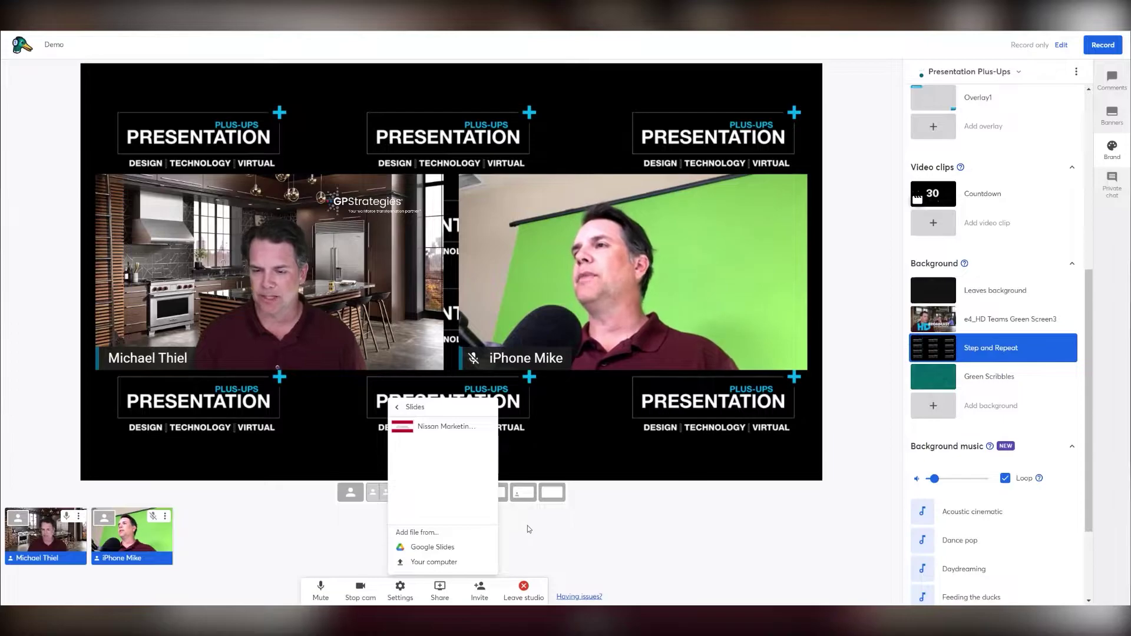
click(397, 406)
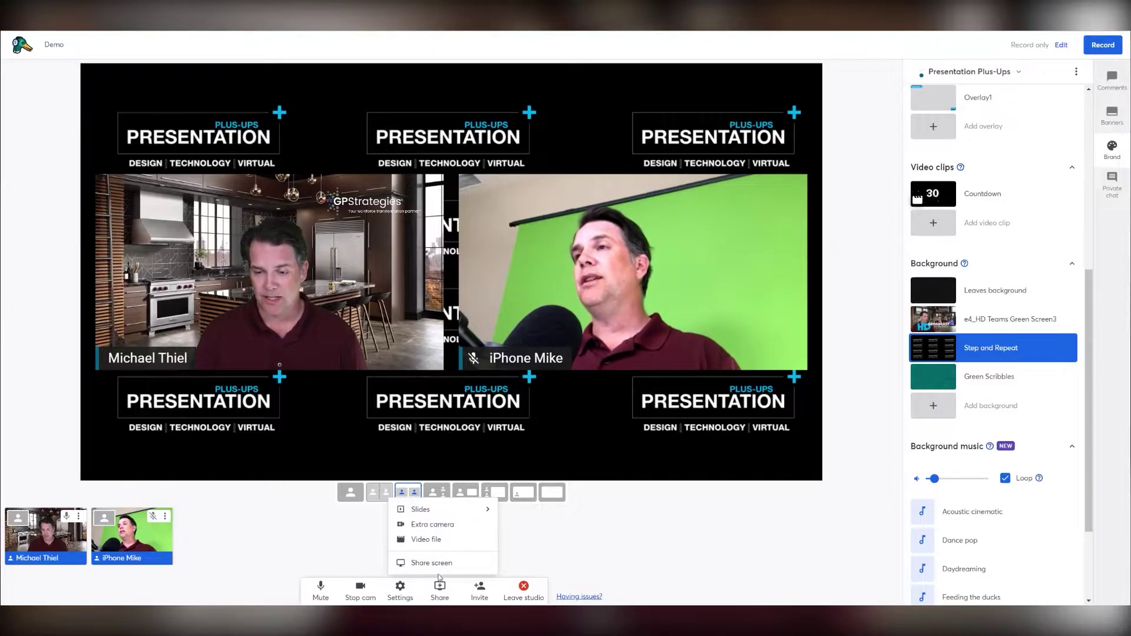
click(431, 564)
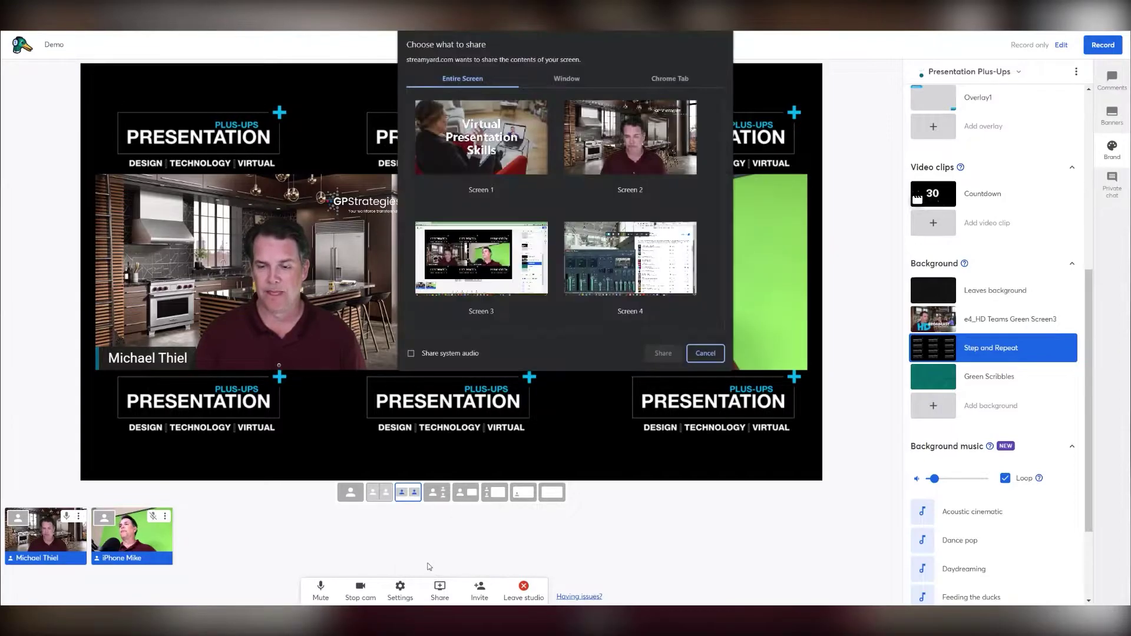
click(491, 149)
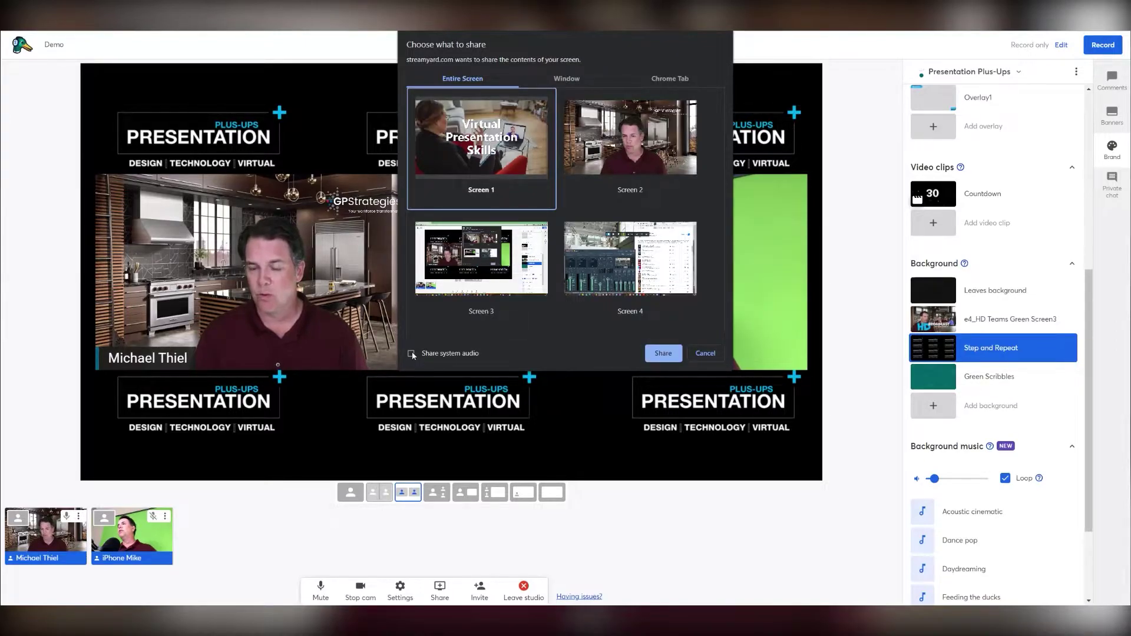
click(664, 354)
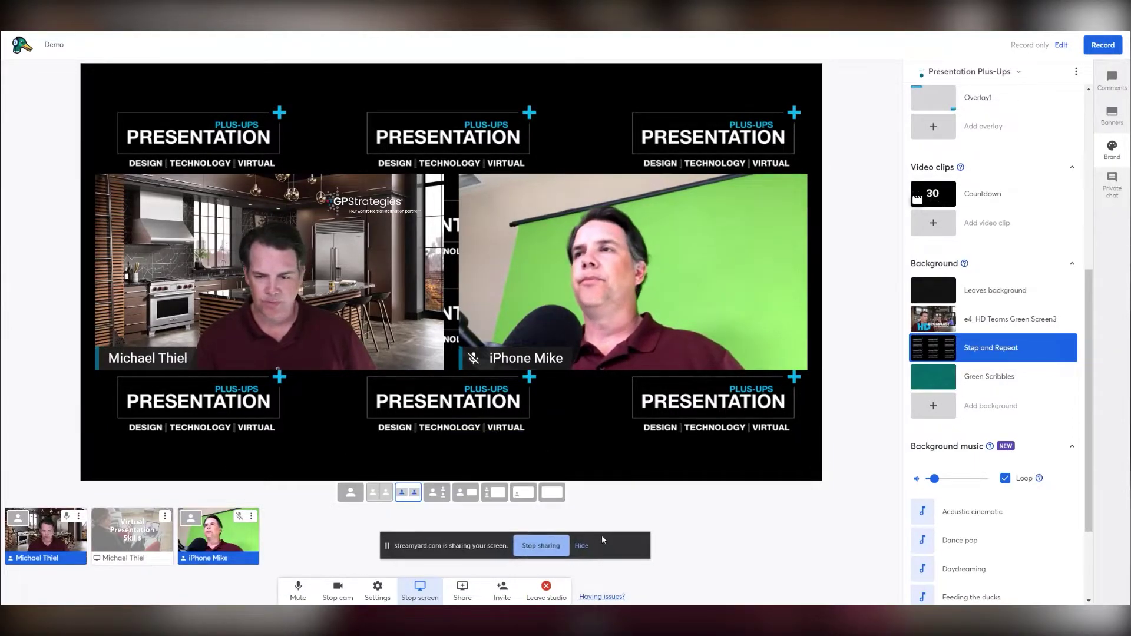
- Add the screen share to the stage, try speaker-large and slide-large layouts, and preview full screen
mouse_move(139, 541)
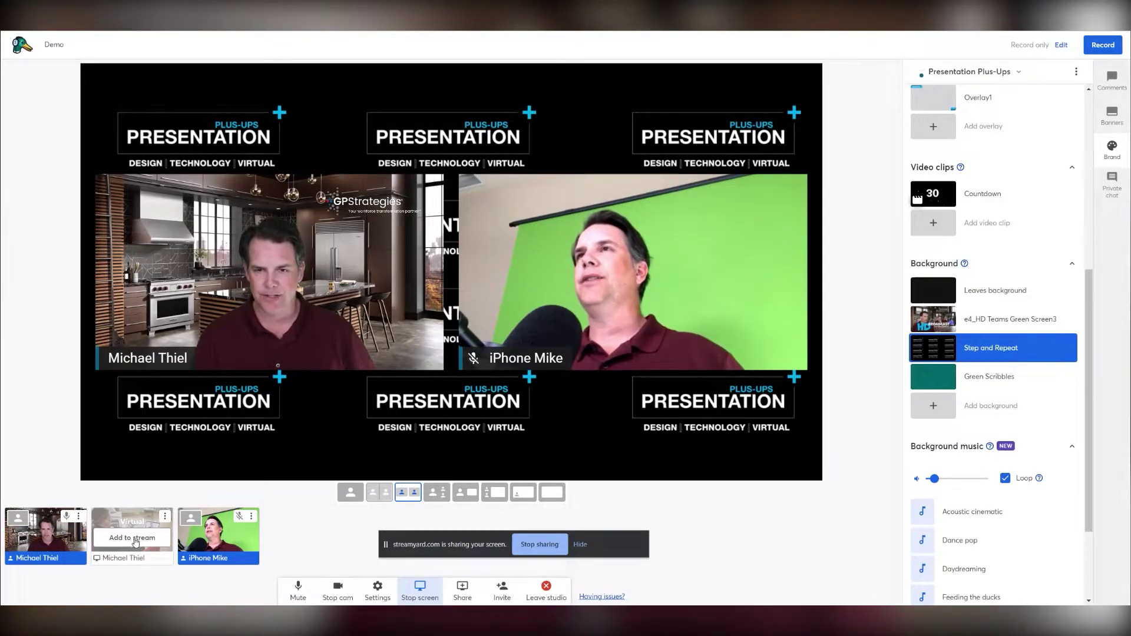
click(135, 538)
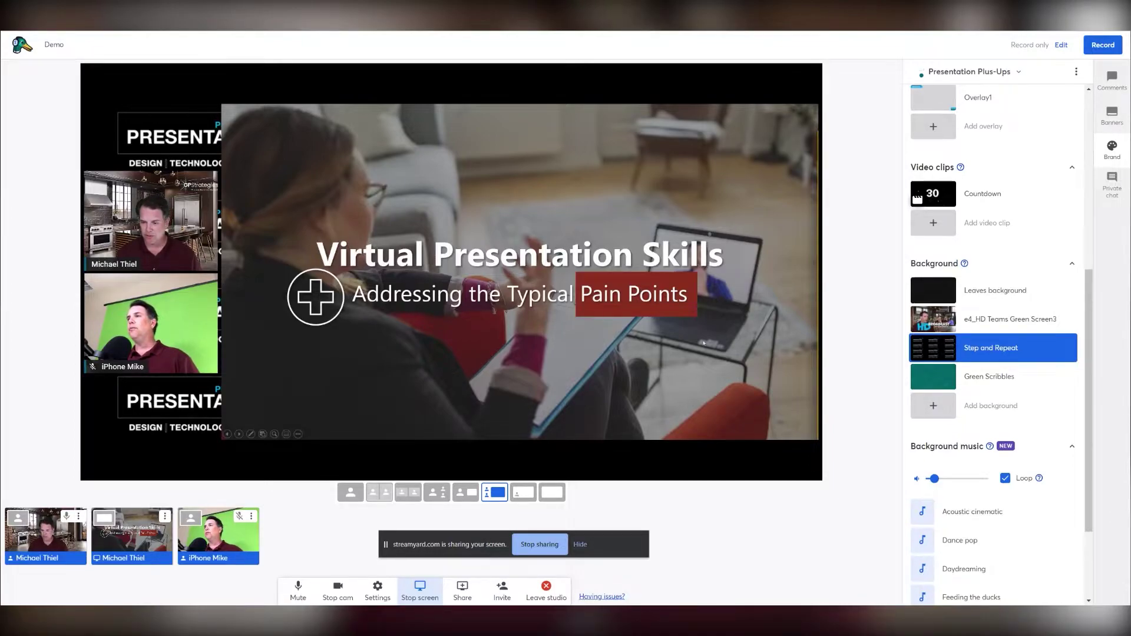
click(471, 497)
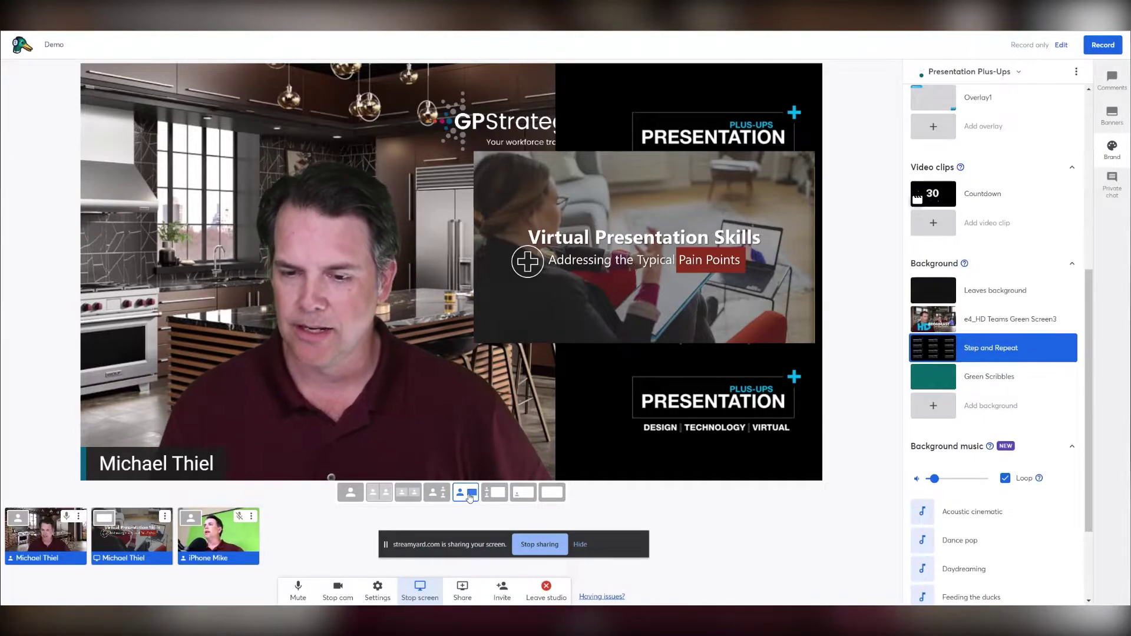
click(499, 495)
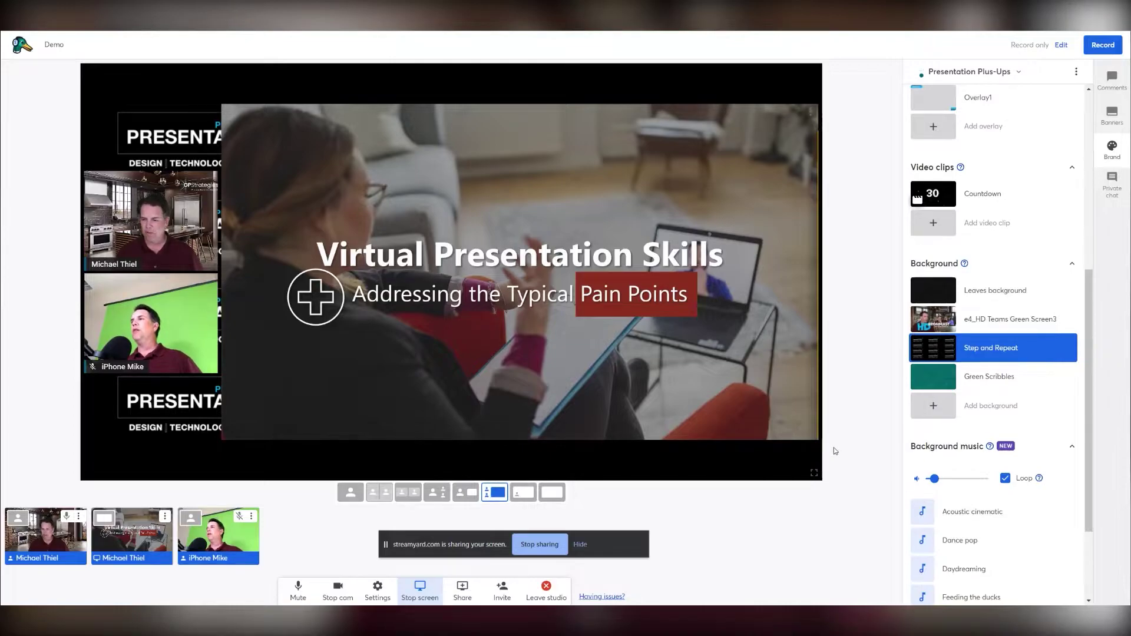
click(814, 474)
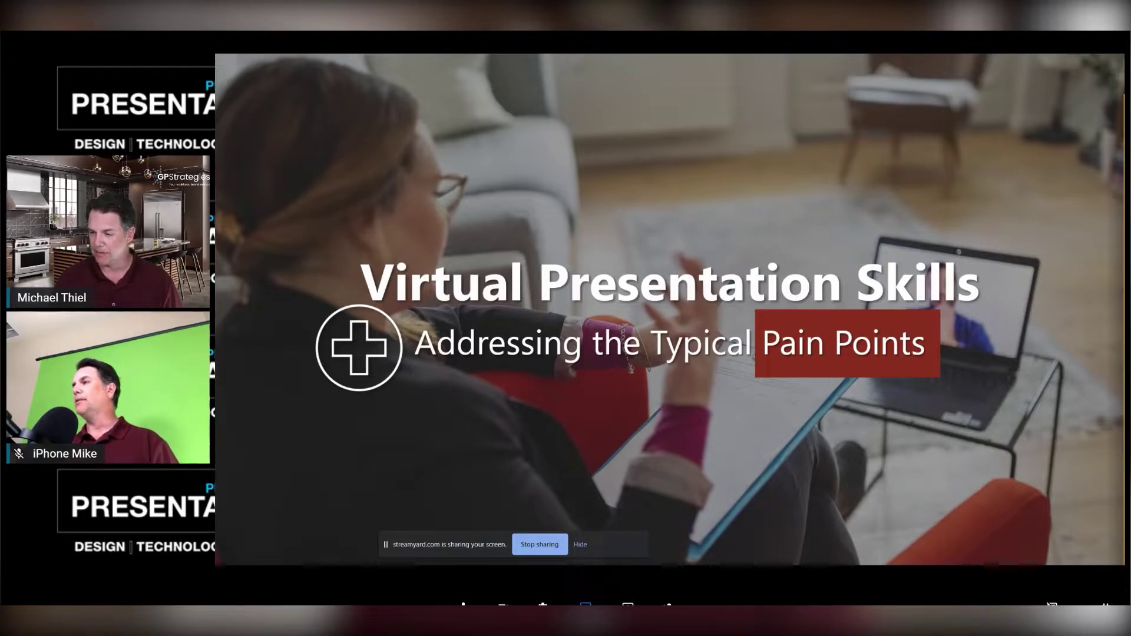
key(Escape)
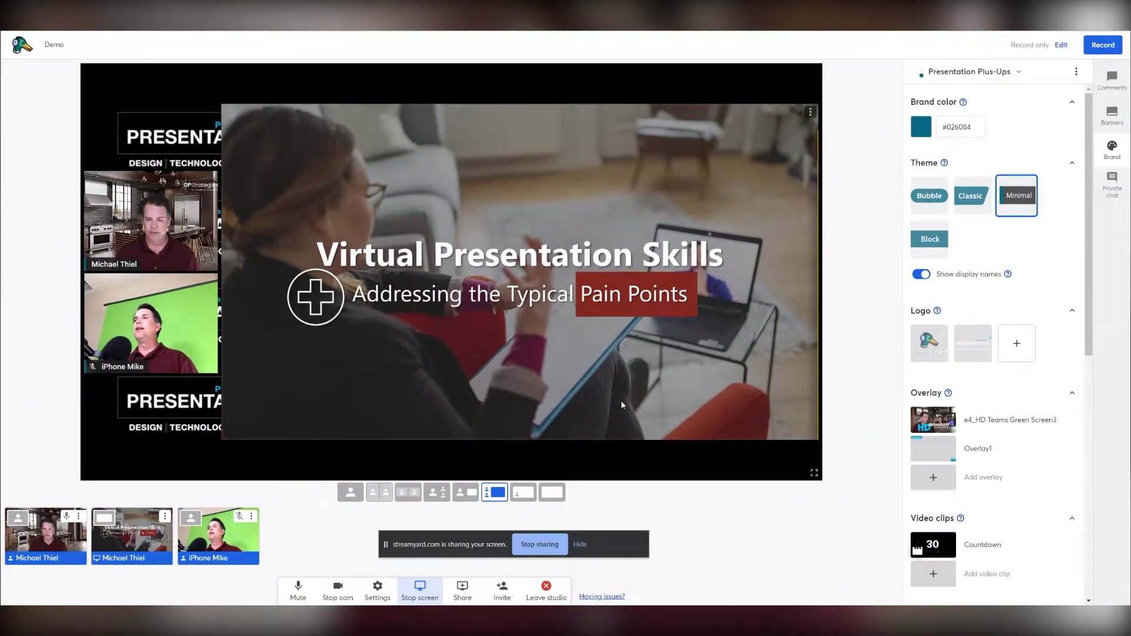
- Choose the layout where the slide fills the stage with both cameras inset
click(580, 545)
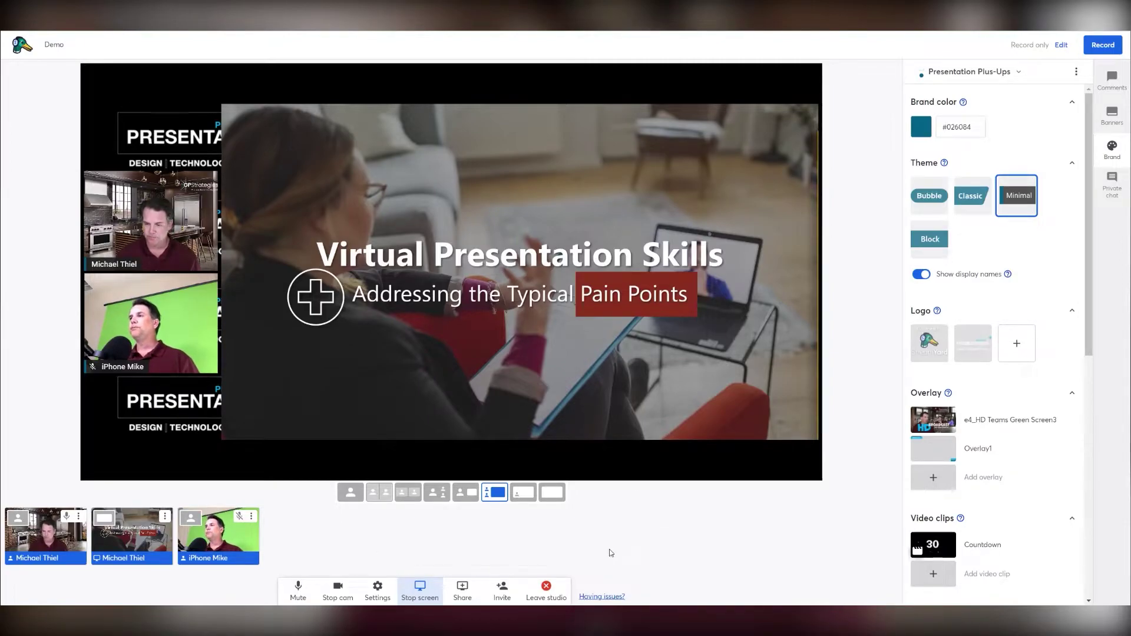
click(472, 494)
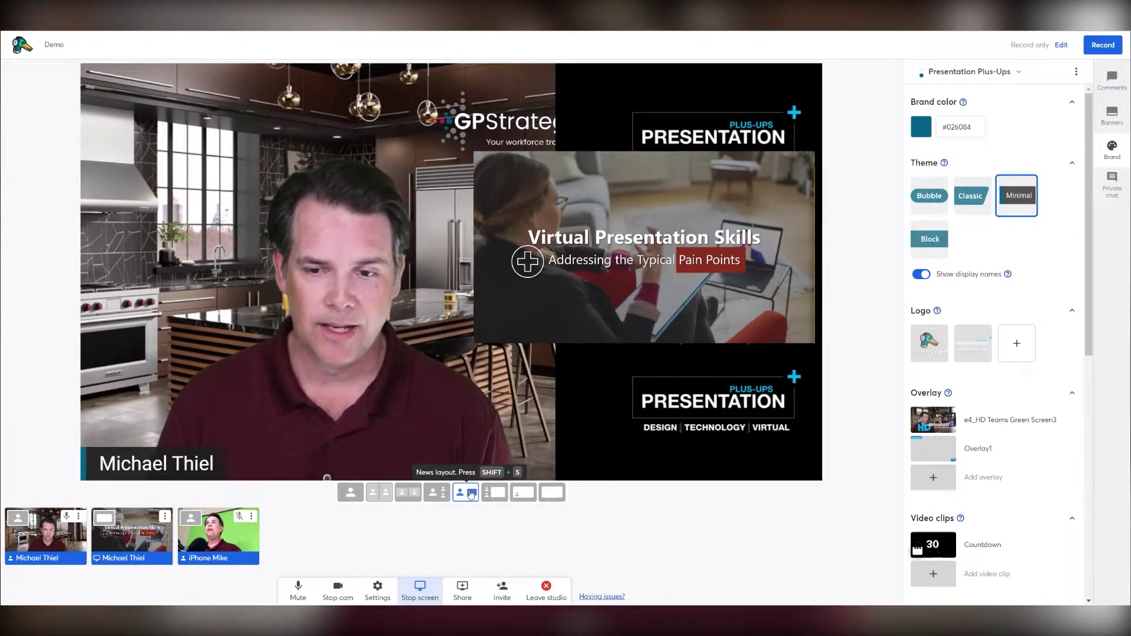
click(524, 494)
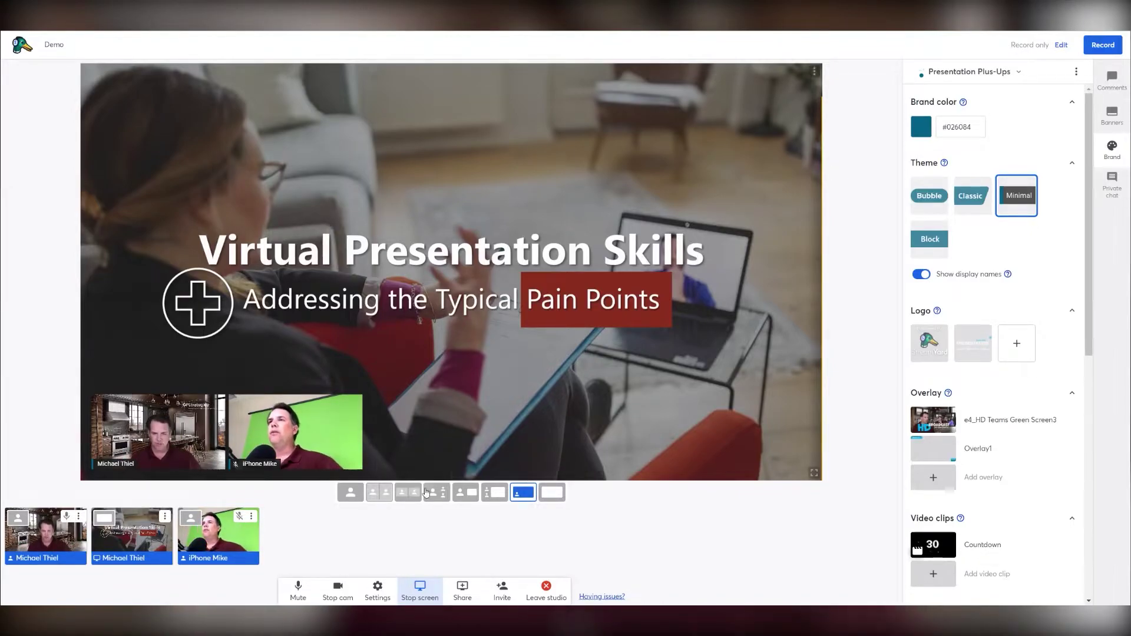
- Add the iPhone Mike camera to the stream beside the presenter's camera, over the slides
click(192, 519)
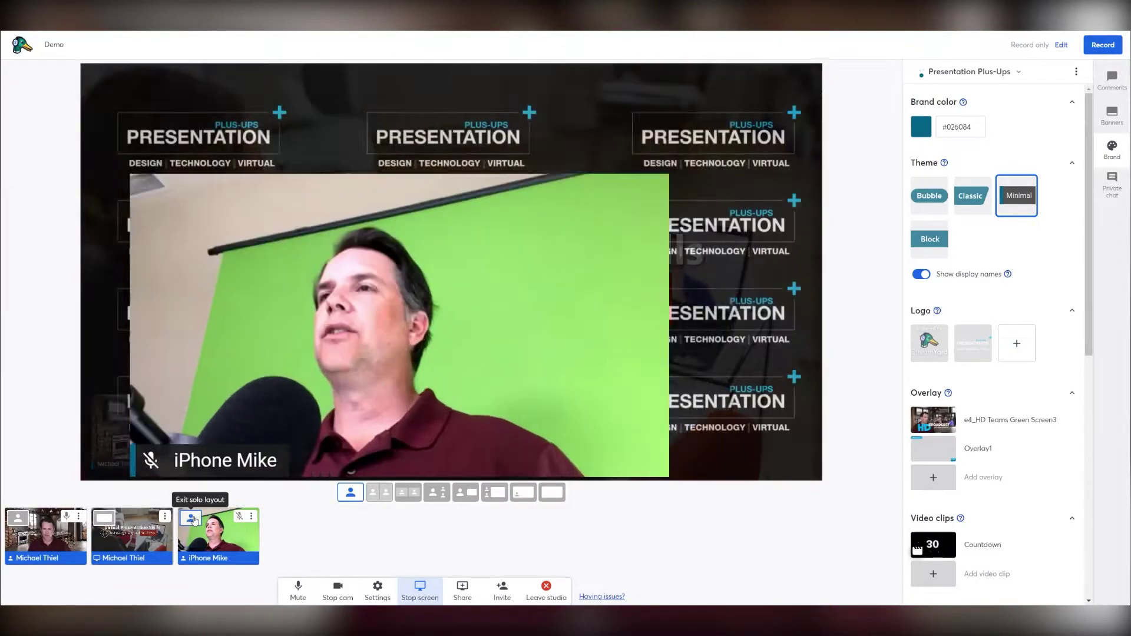
click(192, 519)
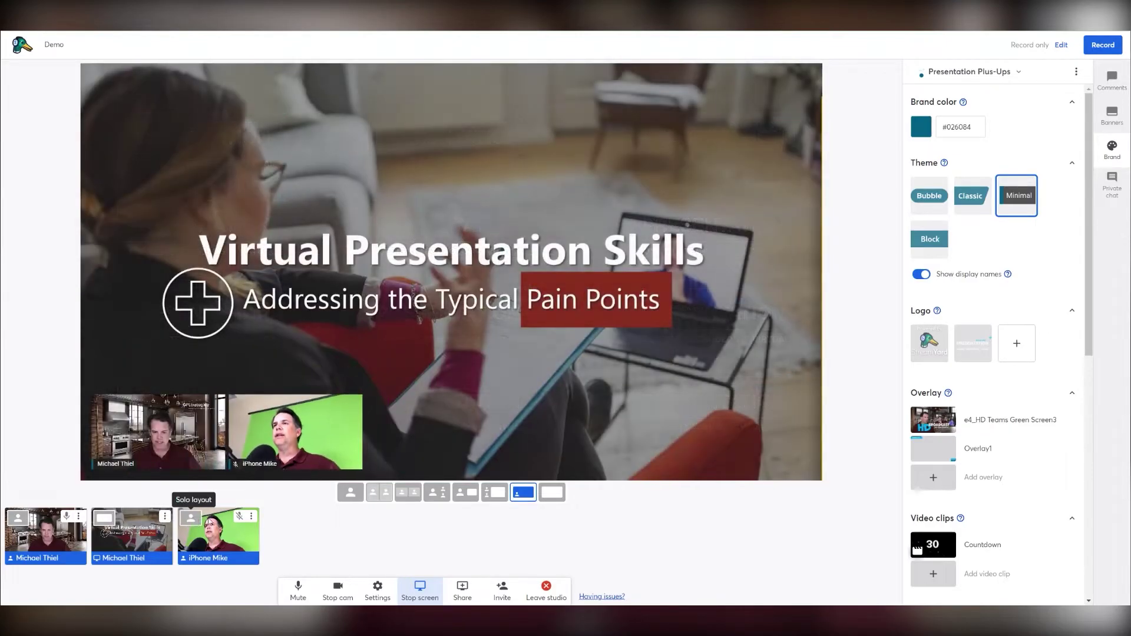
click(229, 541)
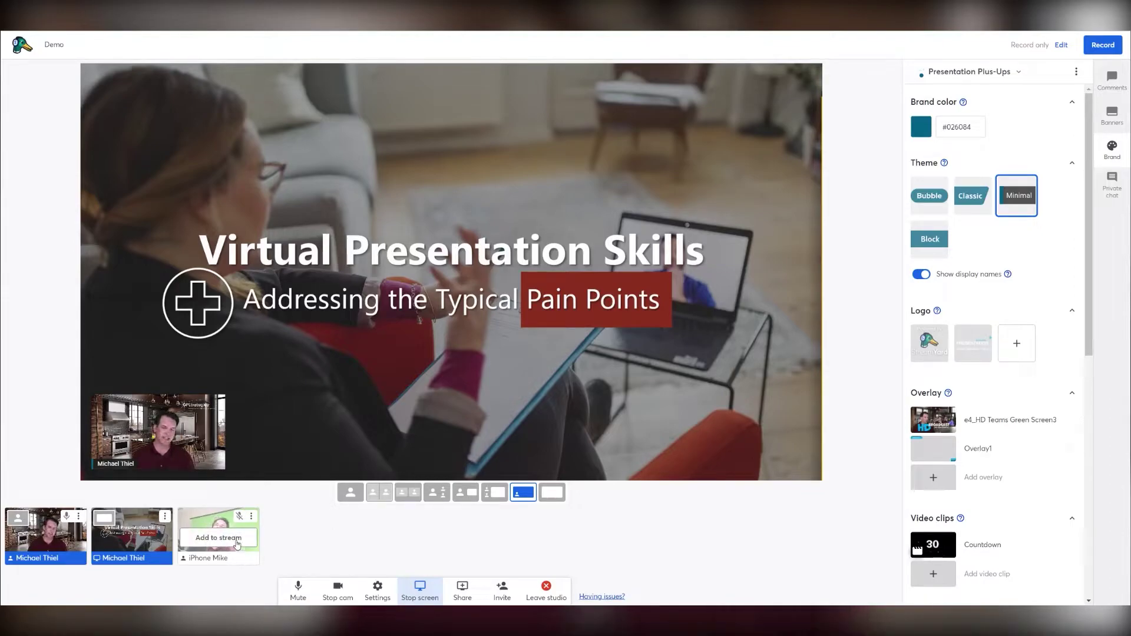
click(237, 543)
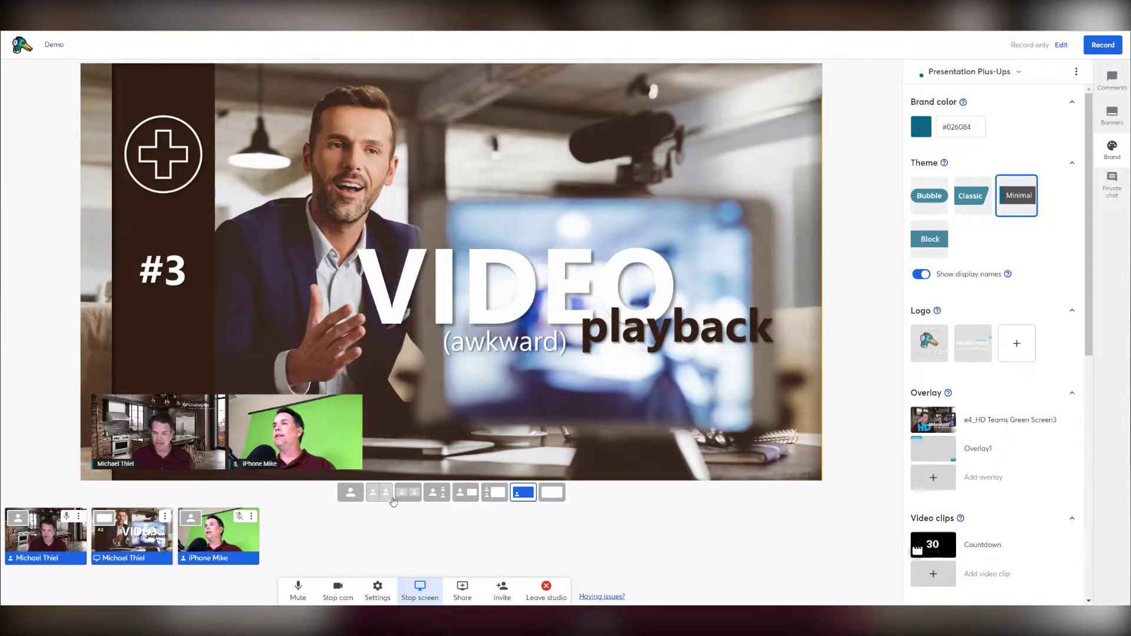
- Try the Group and News layouts, then settle on Cinema with the shared screen filling the stage
click(413, 495)
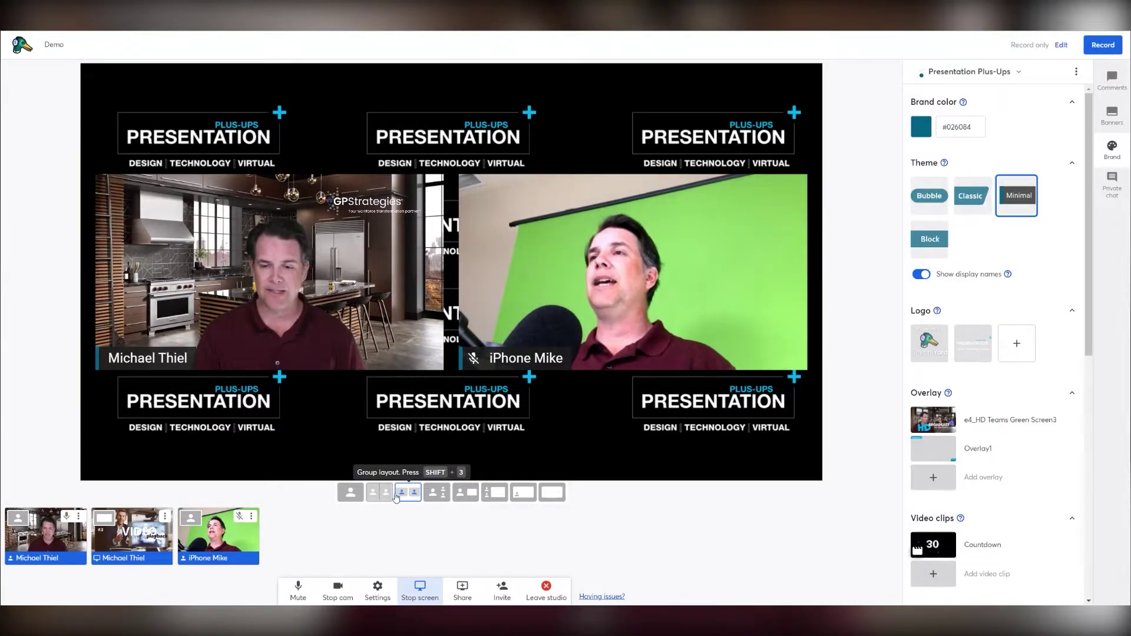
click(469, 493)
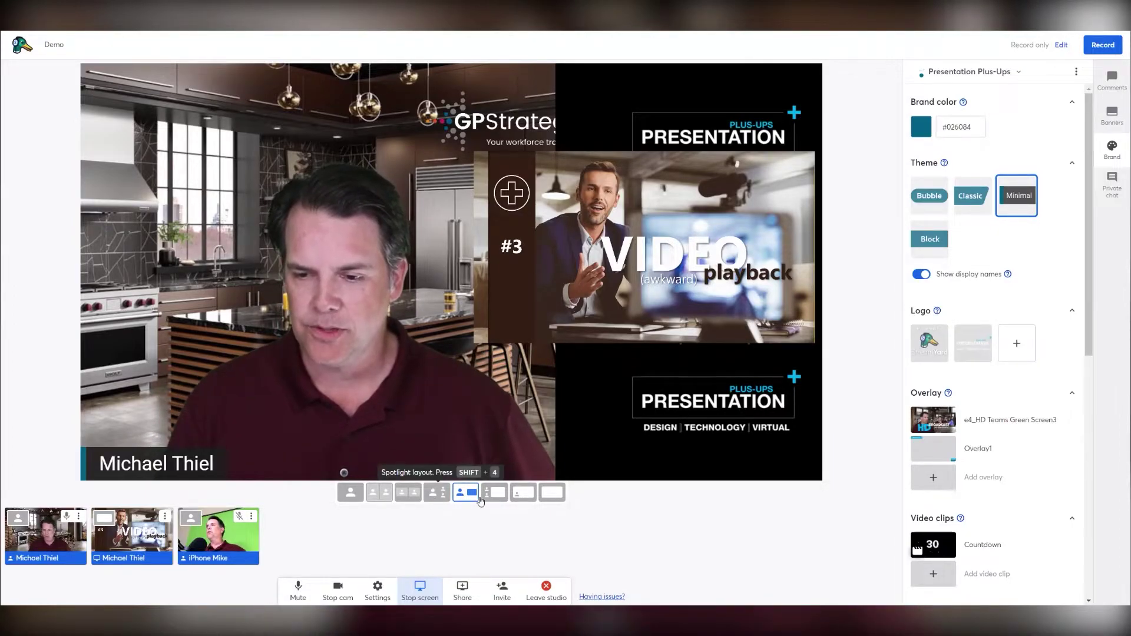
click(553, 493)
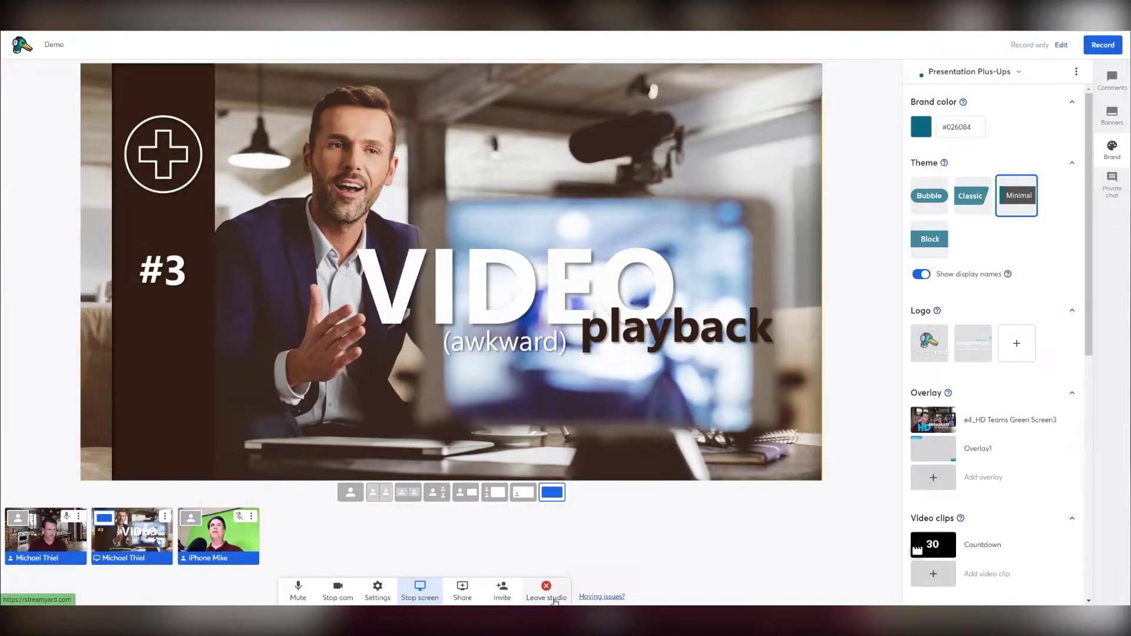
- Step the PowerPoint slideshow back four slides to the Virtual Presentation Skills title slide
key(alt+Tab)
key(Right)
key(Left)
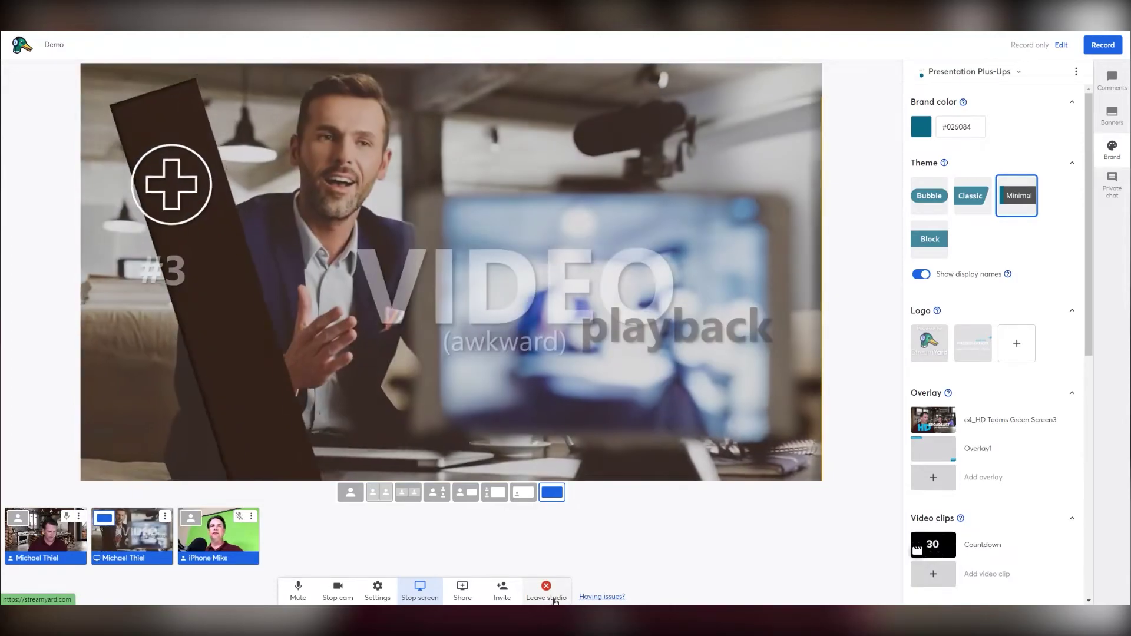
key(Left)
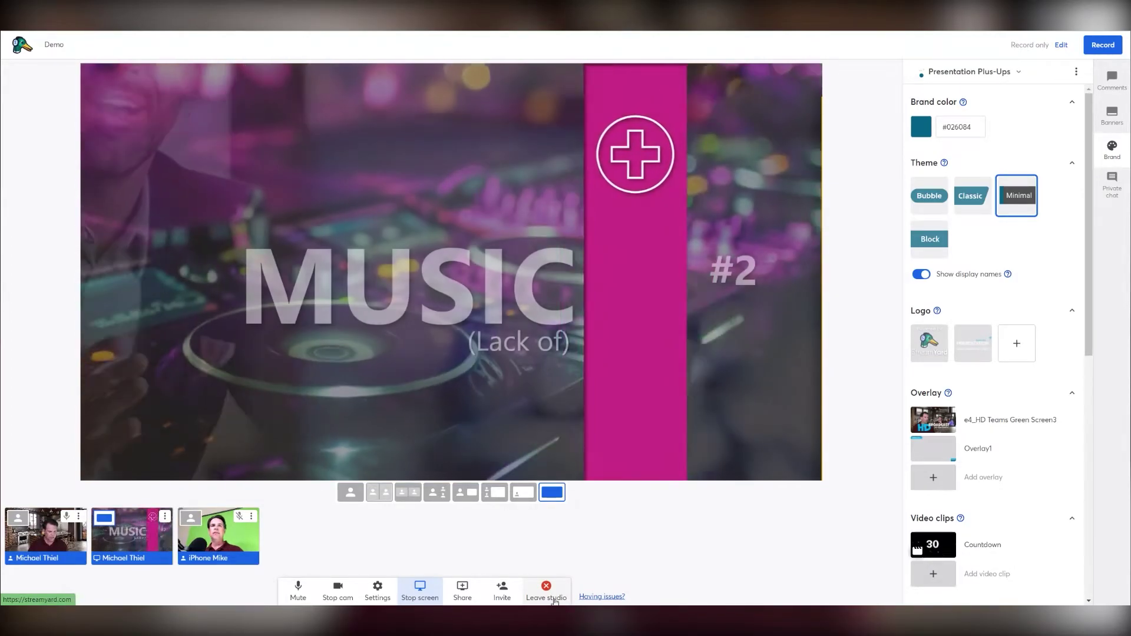
key(Left)
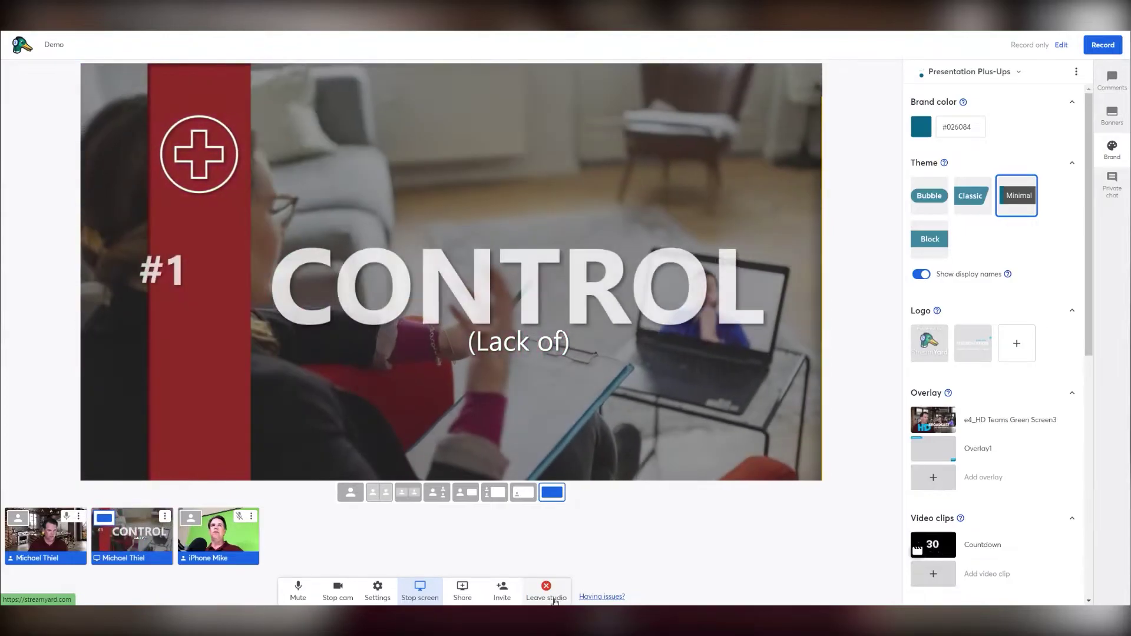
key(Left)
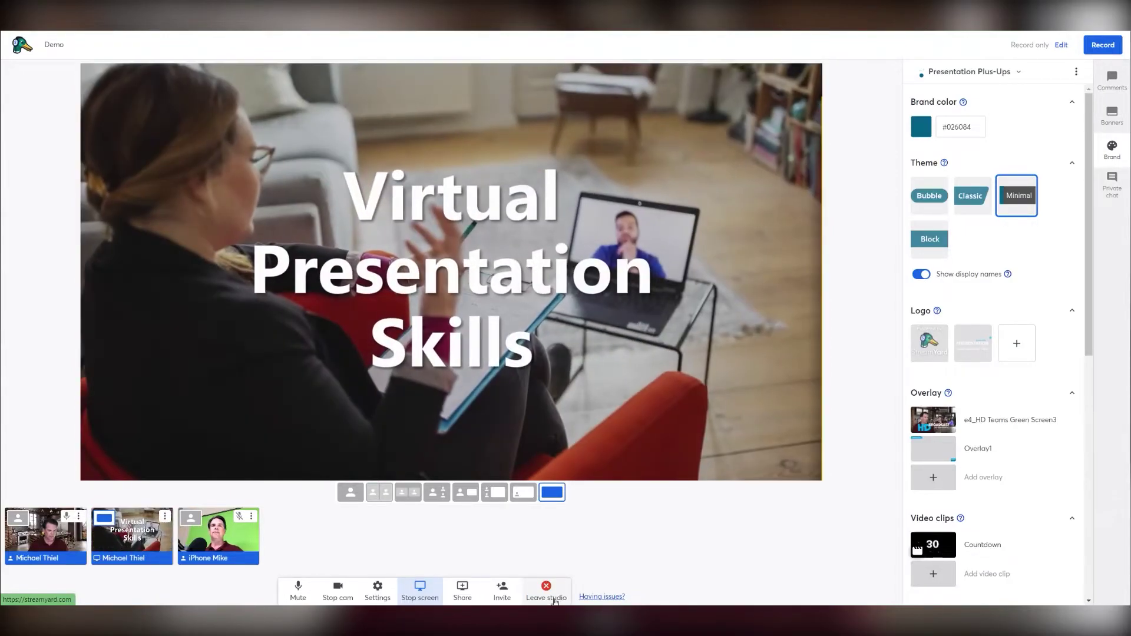
- Switch to the sidebar layout and briefly toggle the PRESENTATION logo on and off
click(493, 496)
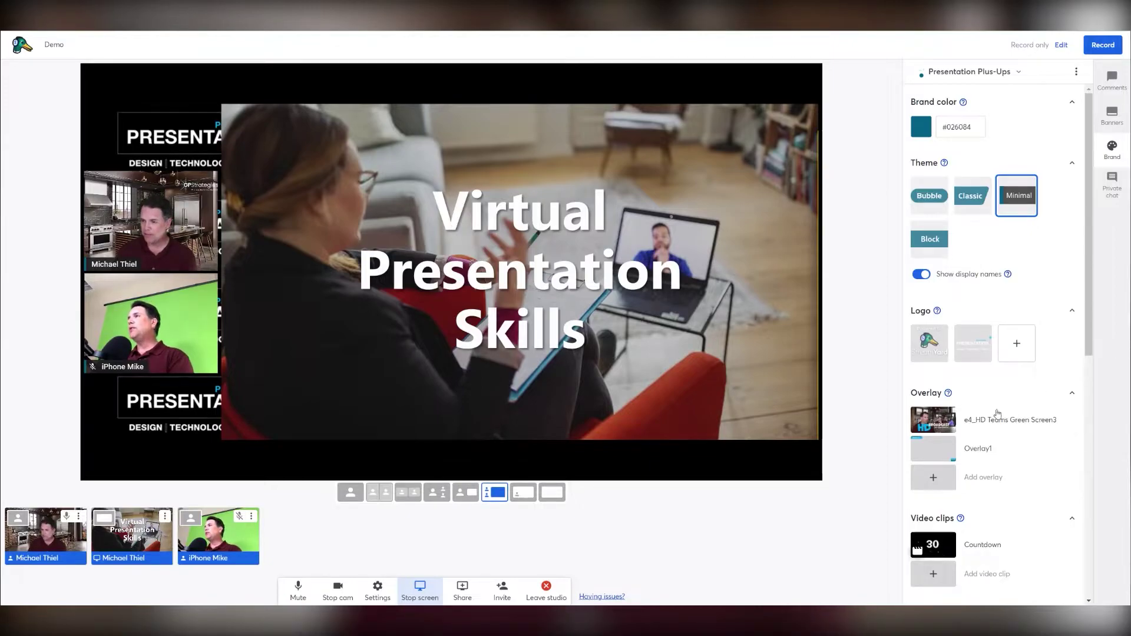
click(978, 347)
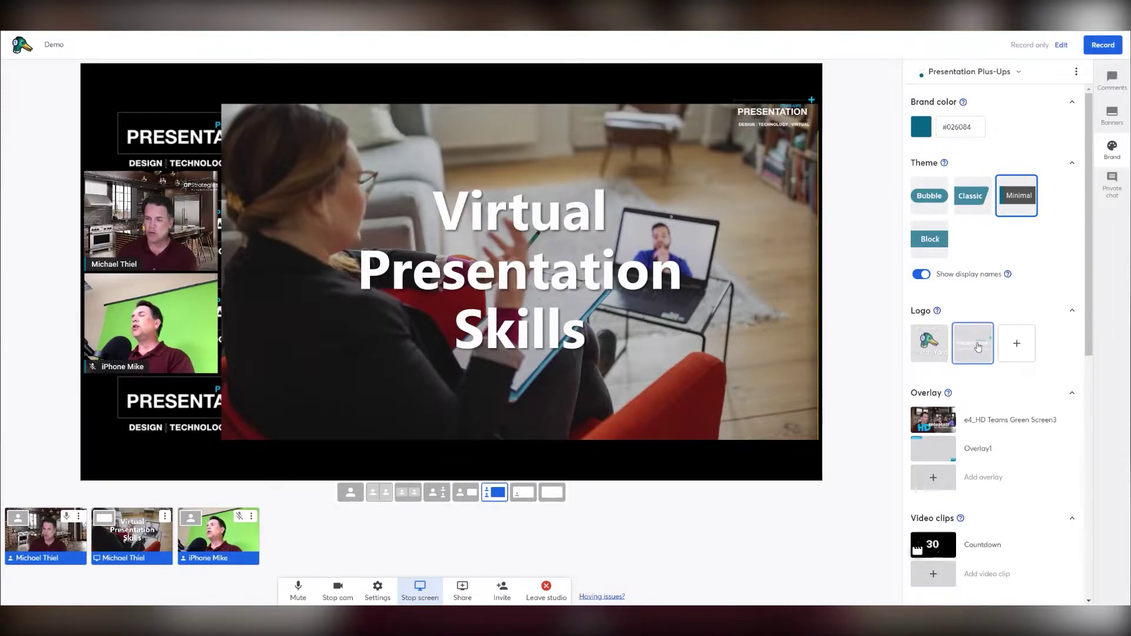
click(978, 347)
scroll(1088, 211, down, 5)
scroll(1089, 211, up, 5)
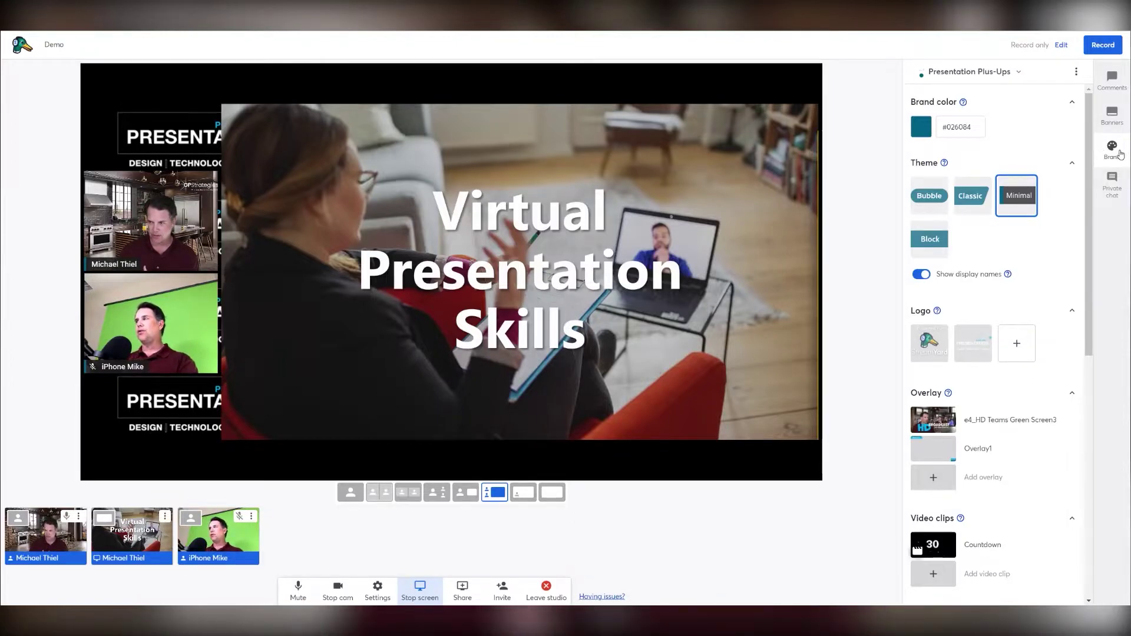
- Try the GP Strategies brand in Group layout, then return to the Presentation Plus-Ups brand
click(1017, 73)
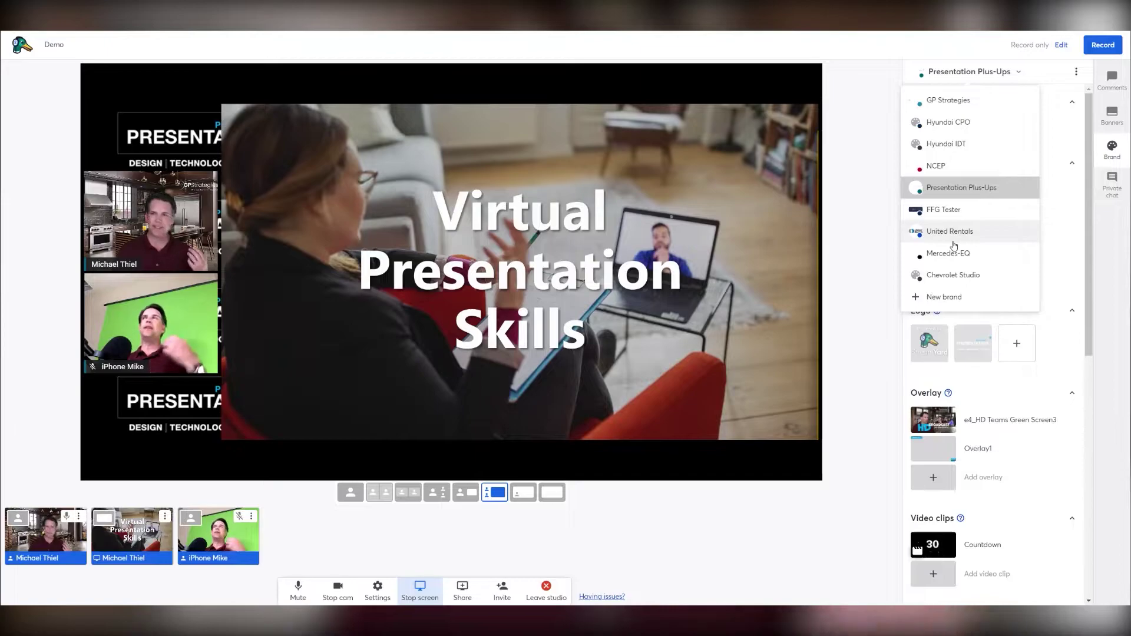
click(938, 102)
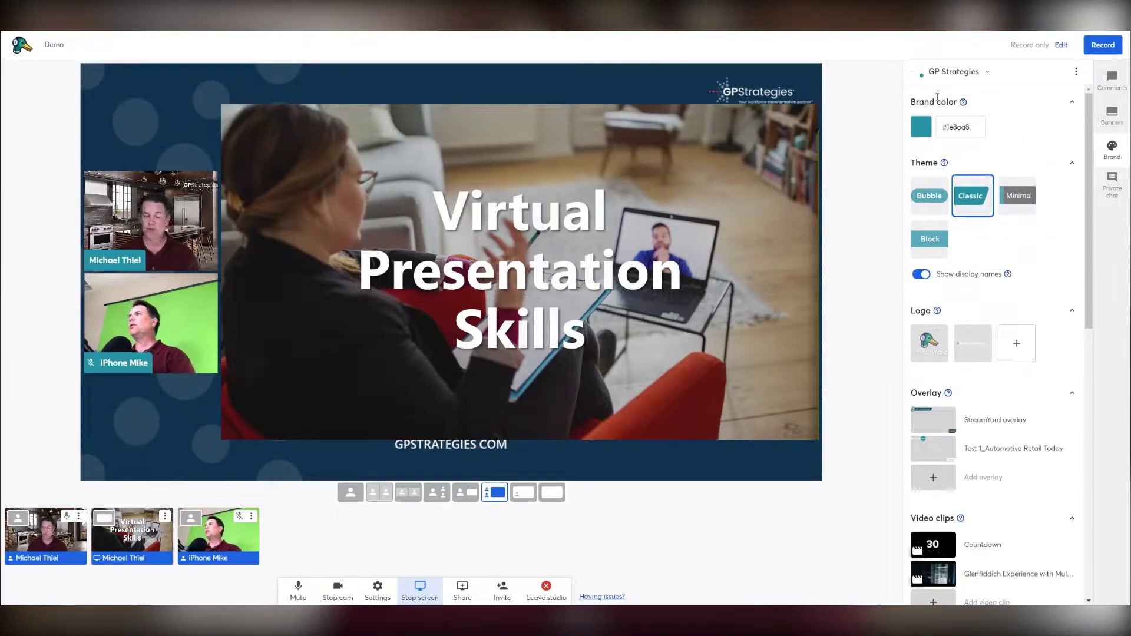
mouse_move(957, 423)
click(408, 493)
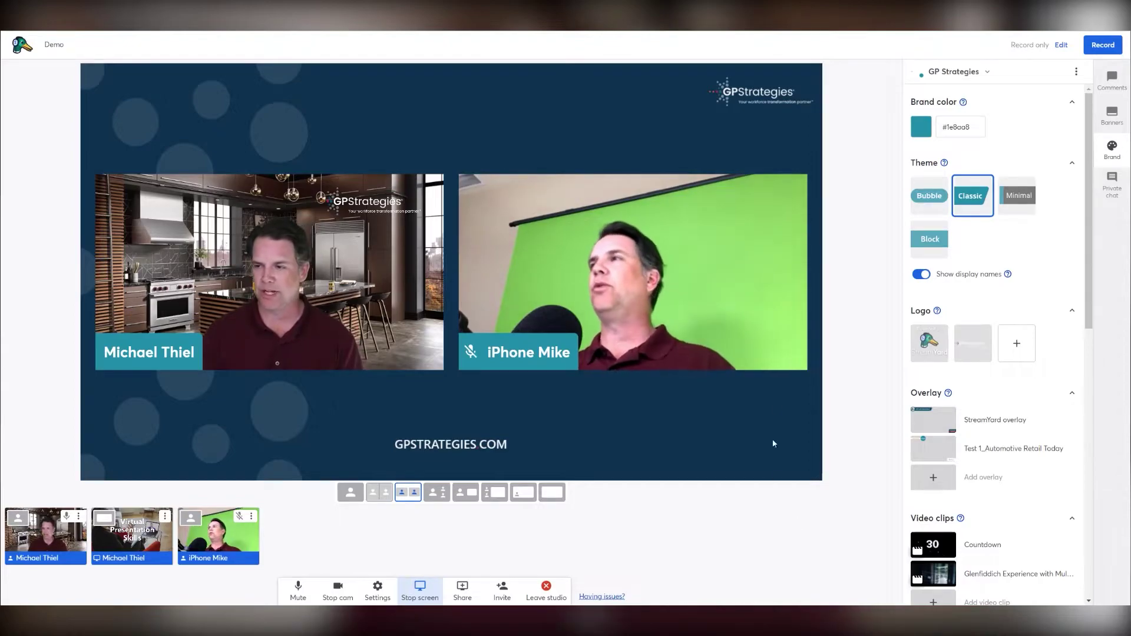
click(951, 73)
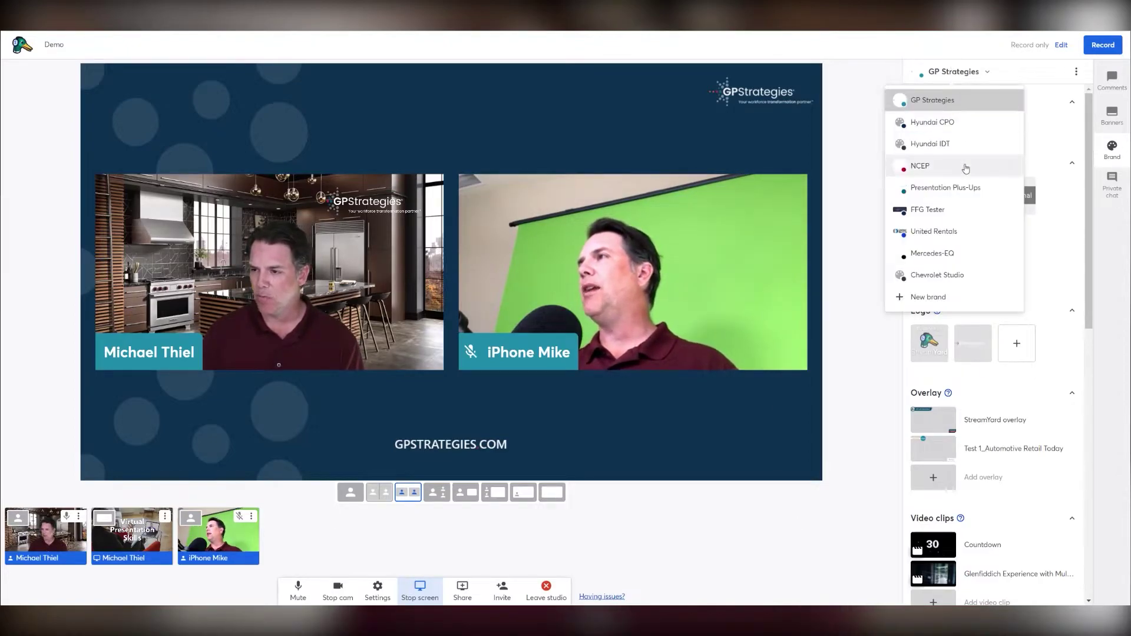
click(949, 192)
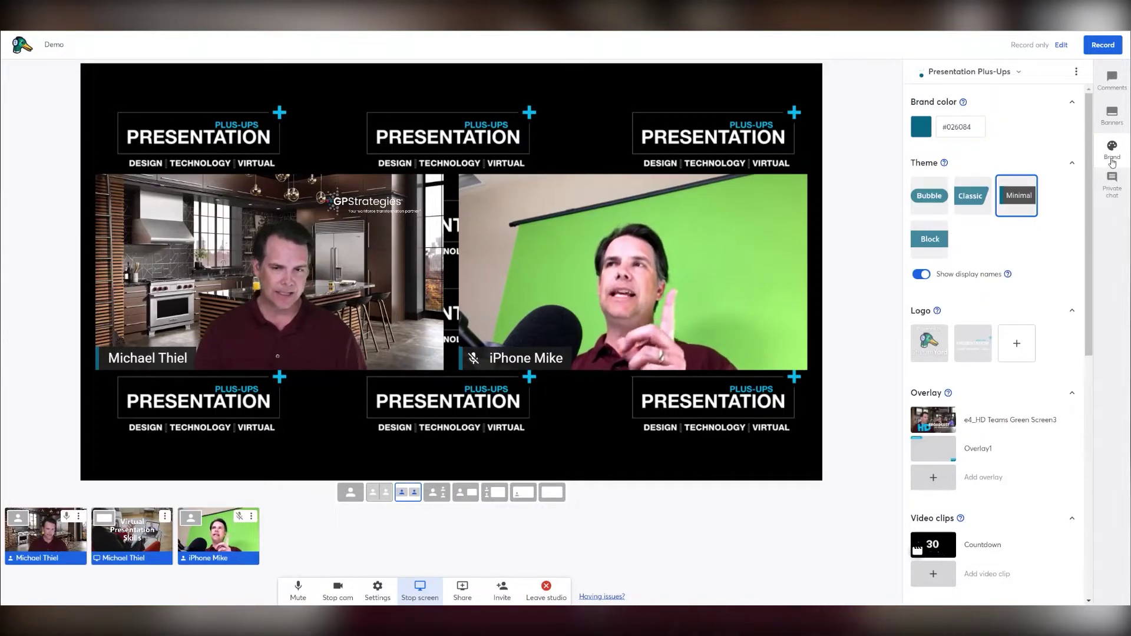
- Show the 'Topic #1: What is most important to a customer?' banner from the CarSaver banners list
click(1113, 181)
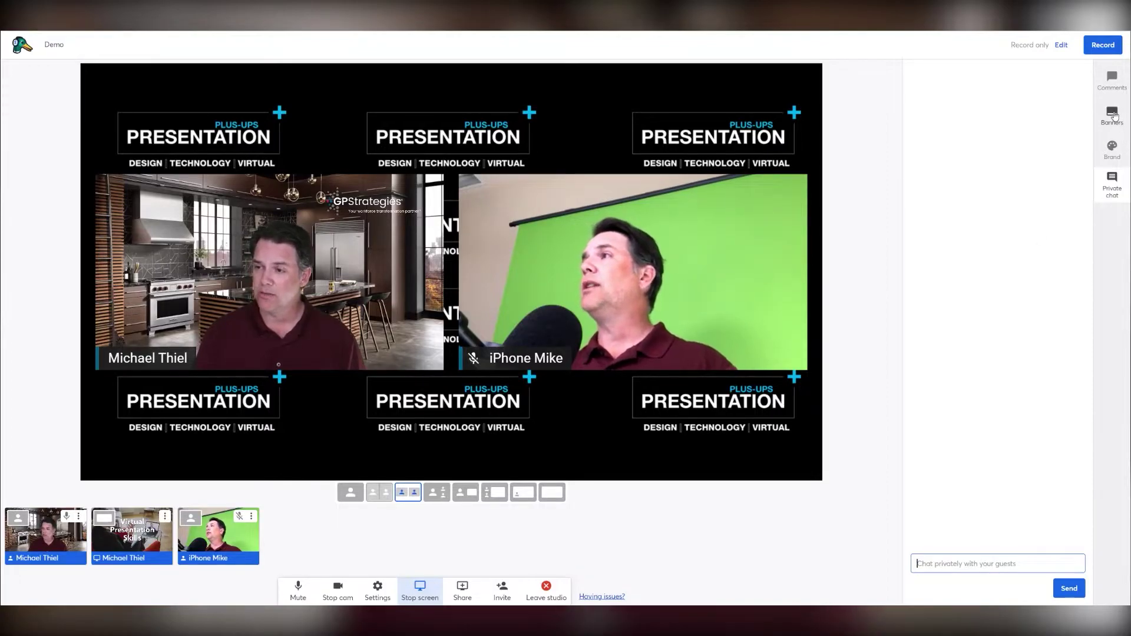
click(1113, 115)
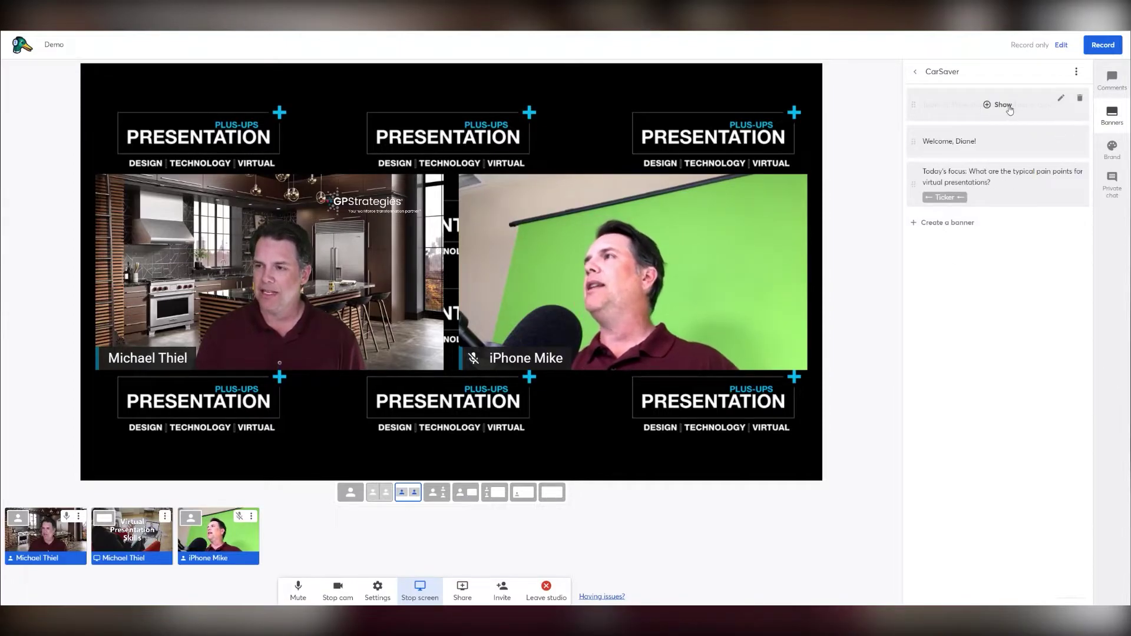
click(1002, 105)
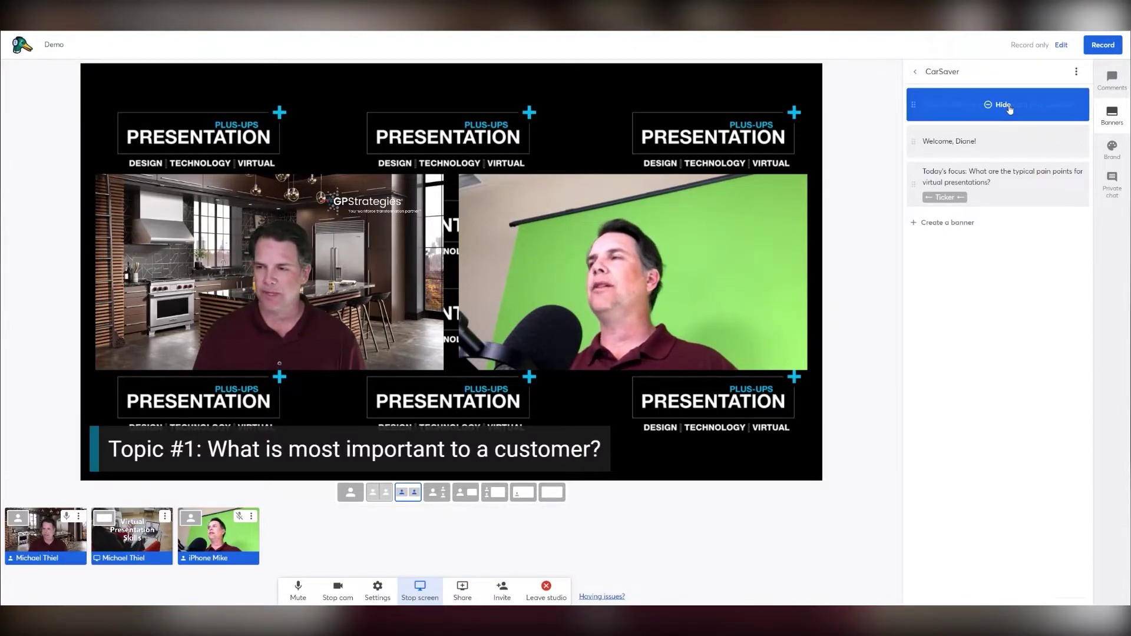
- Set the brand theme to Classic with a brighter blue brand colour
click(1117, 149)
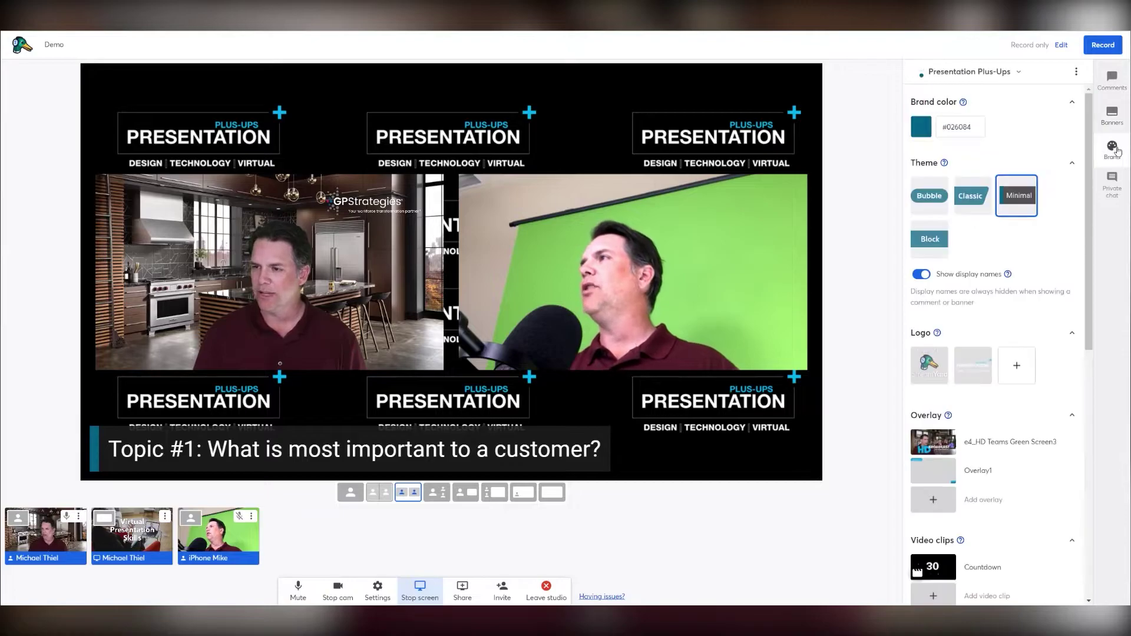
click(962, 199)
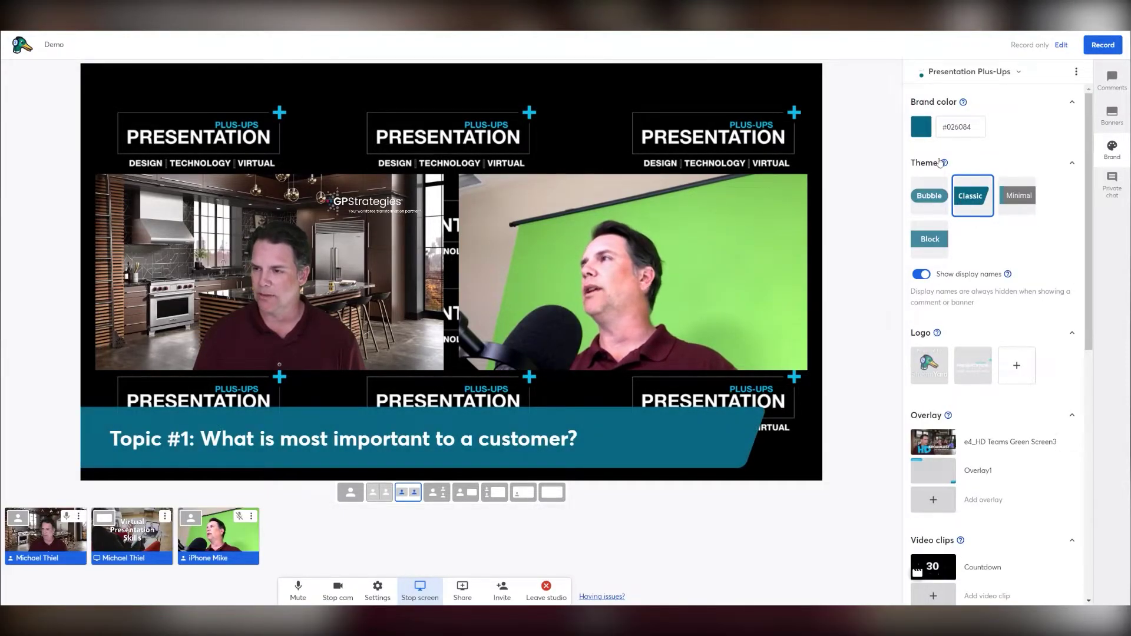
click(919, 137)
drag(957, 194, 972, 170)
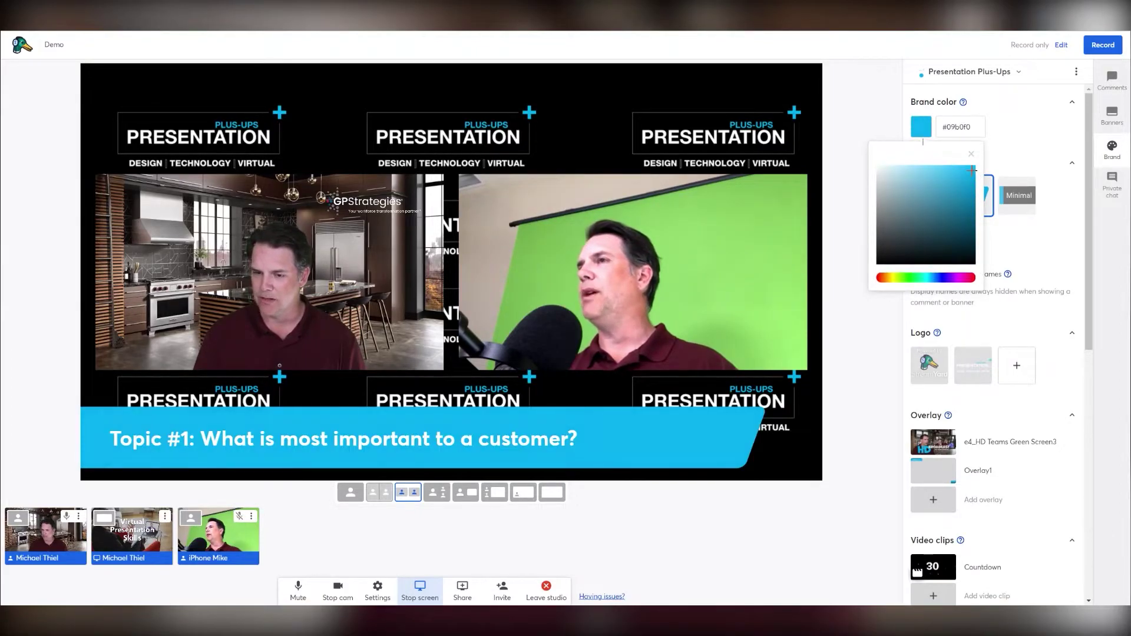
click(873, 101)
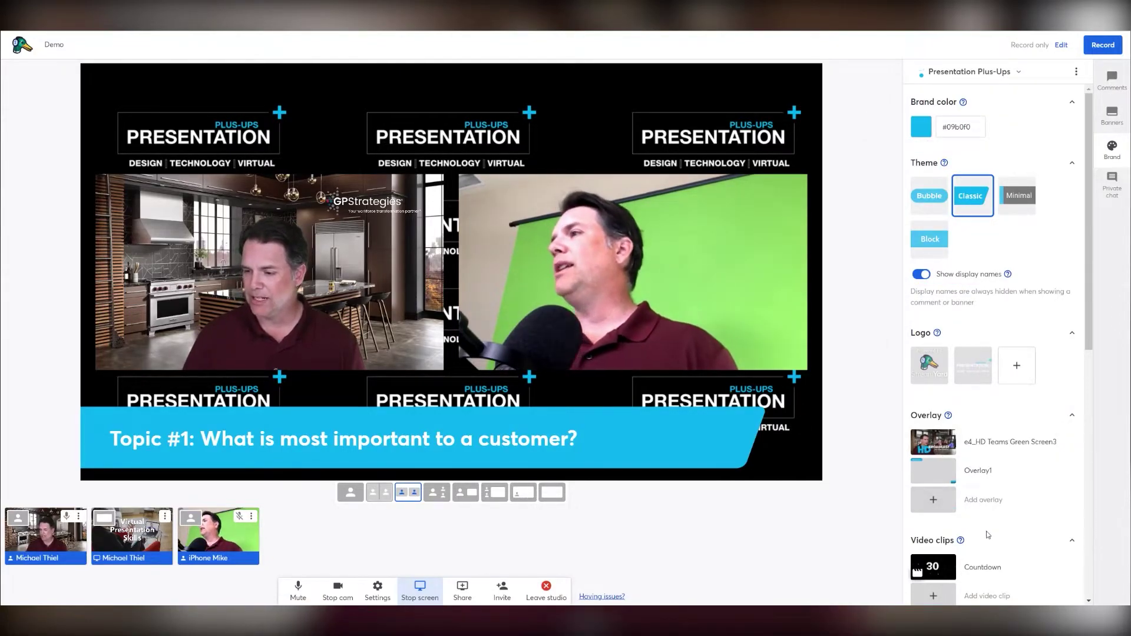
- Apply the Leaves background and enlarge both cameras to full-height side-by-side tiles
scroll(984, 531, down, 8)
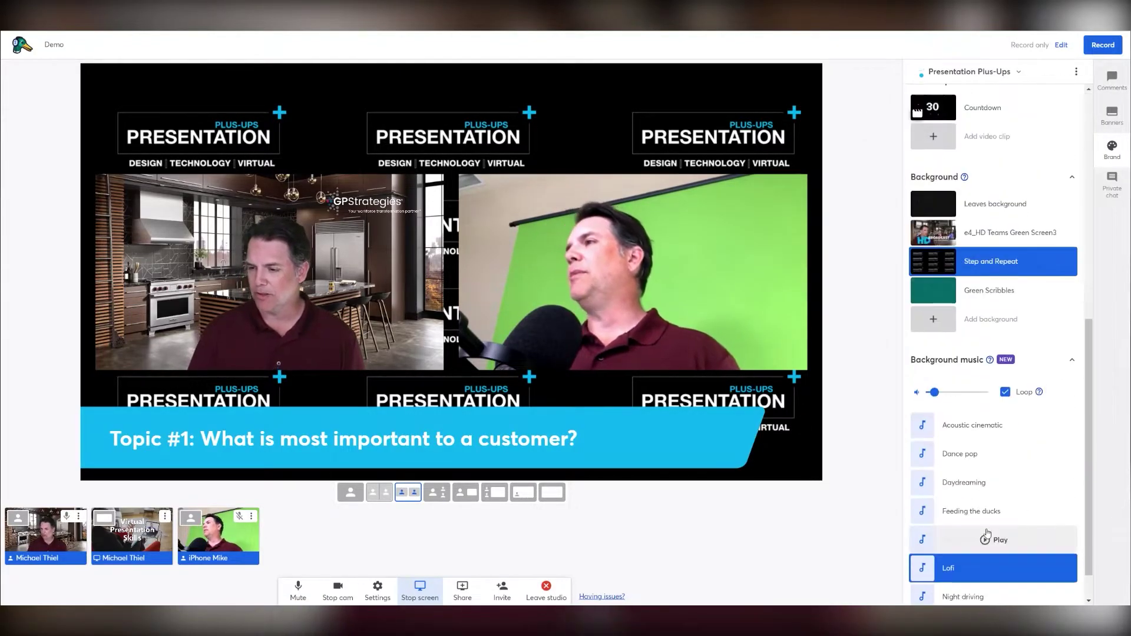
click(998, 204)
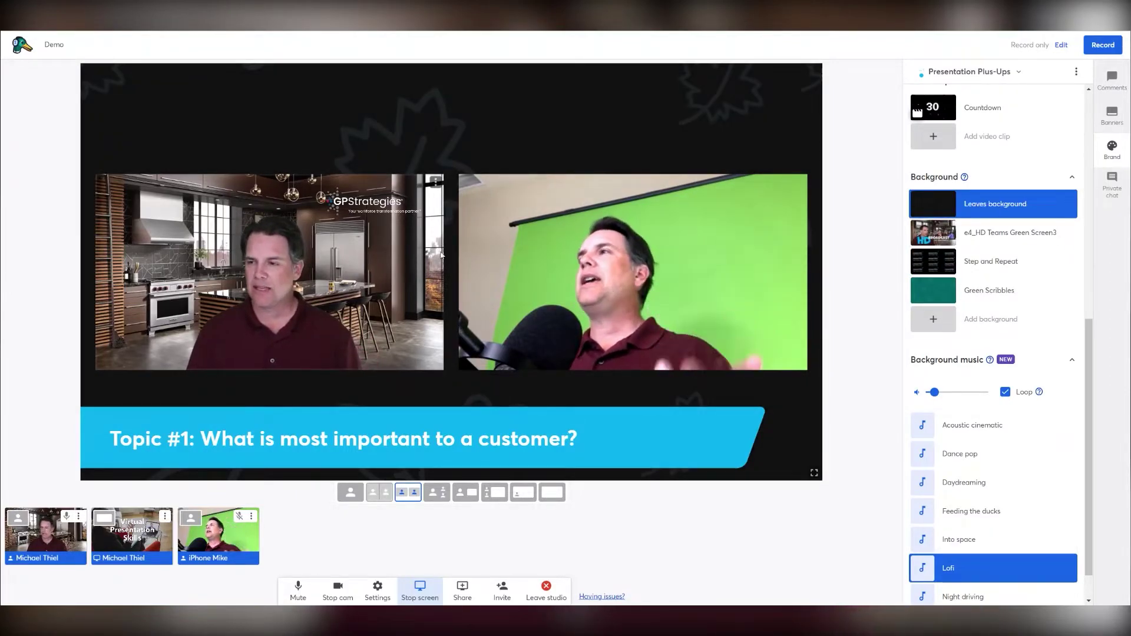
mouse_move(494, 256)
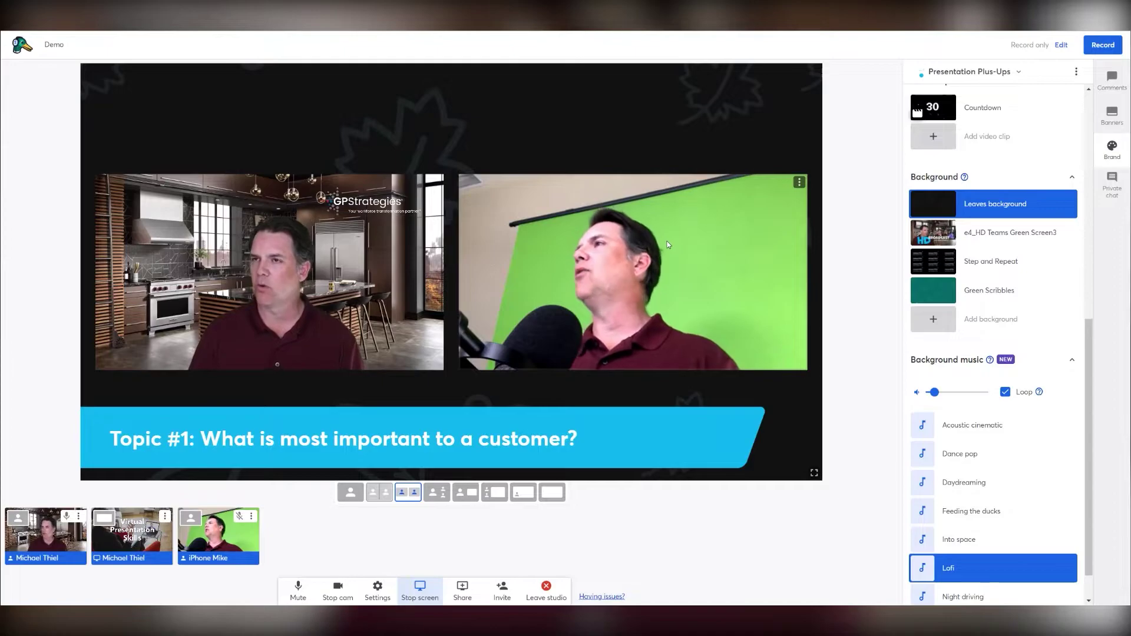
click(379, 494)
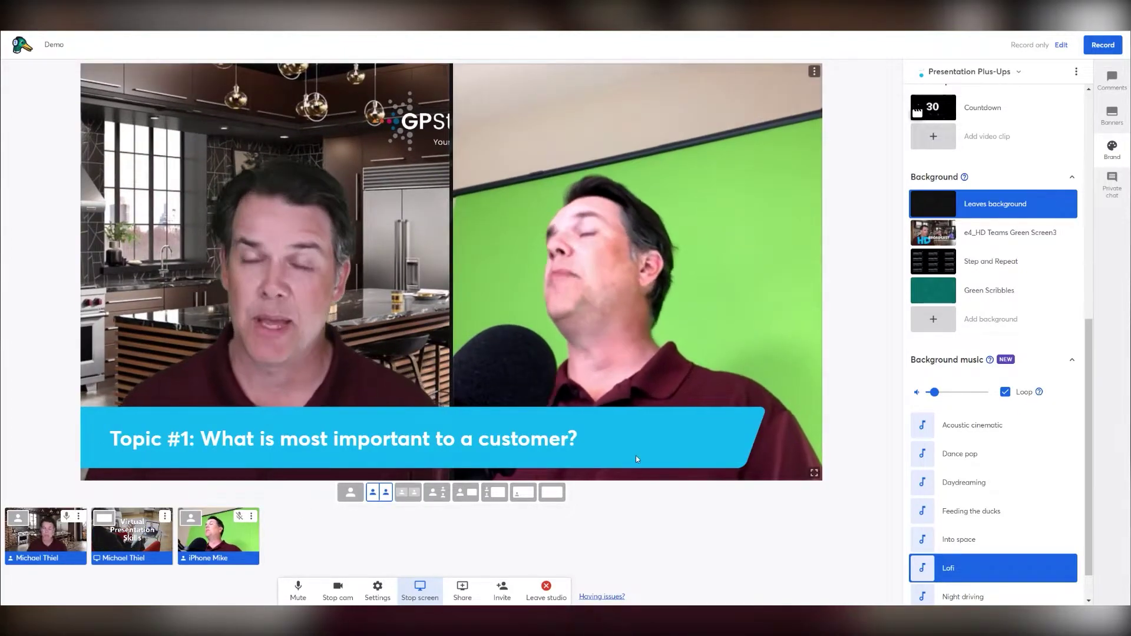
- Show the 'Today's focus' ticker and hide the Topic #1 banner
mouse_move(980, 303)
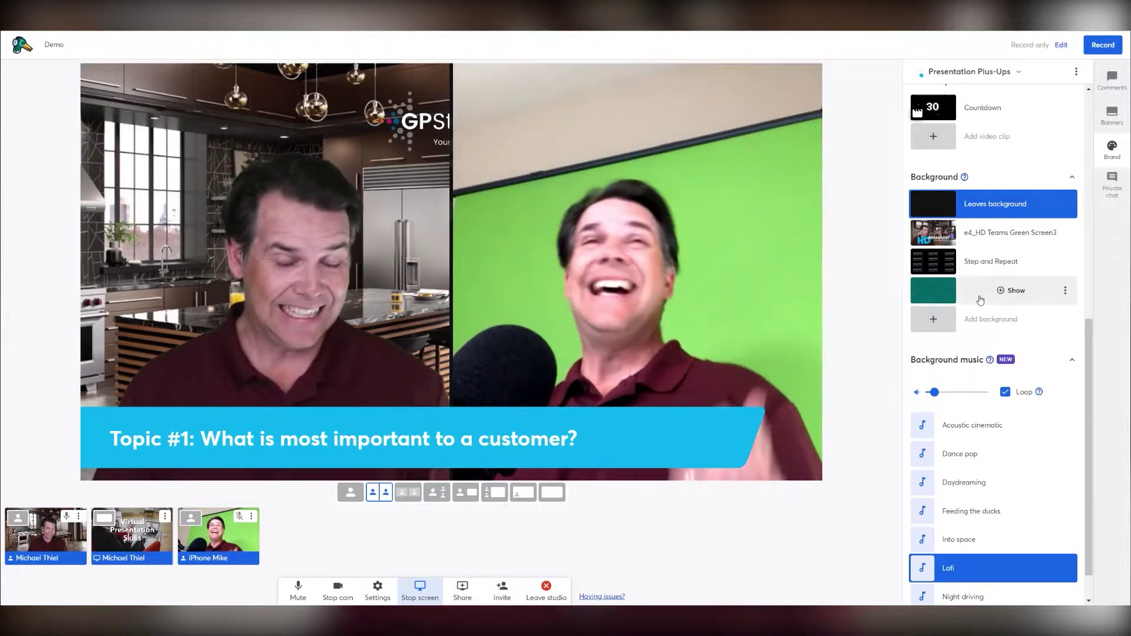
click(1112, 115)
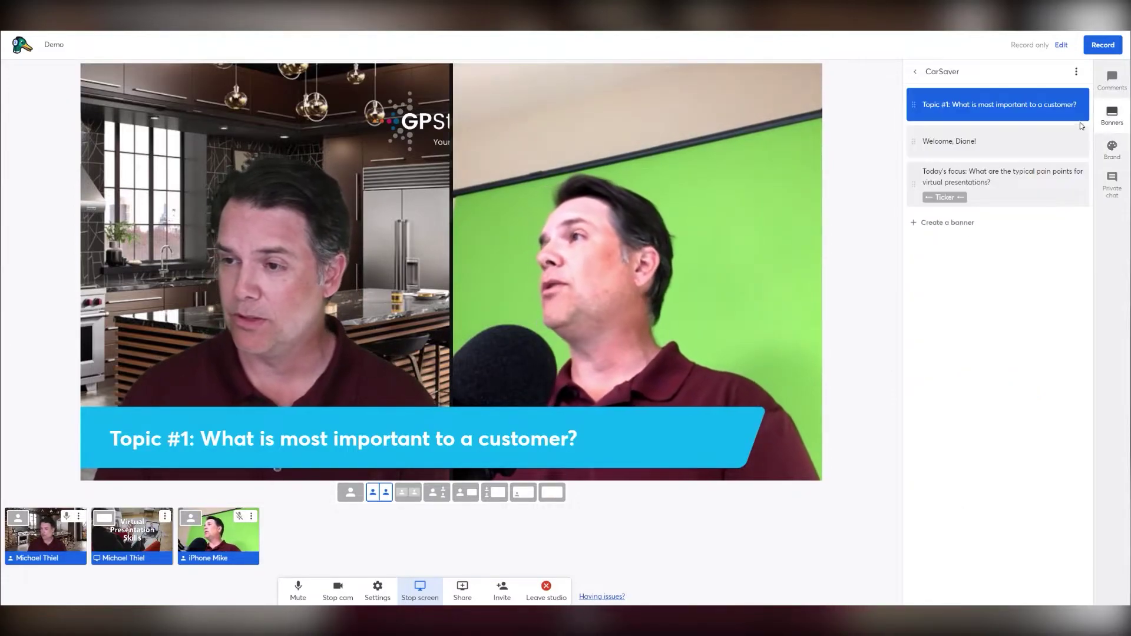
click(1001, 185)
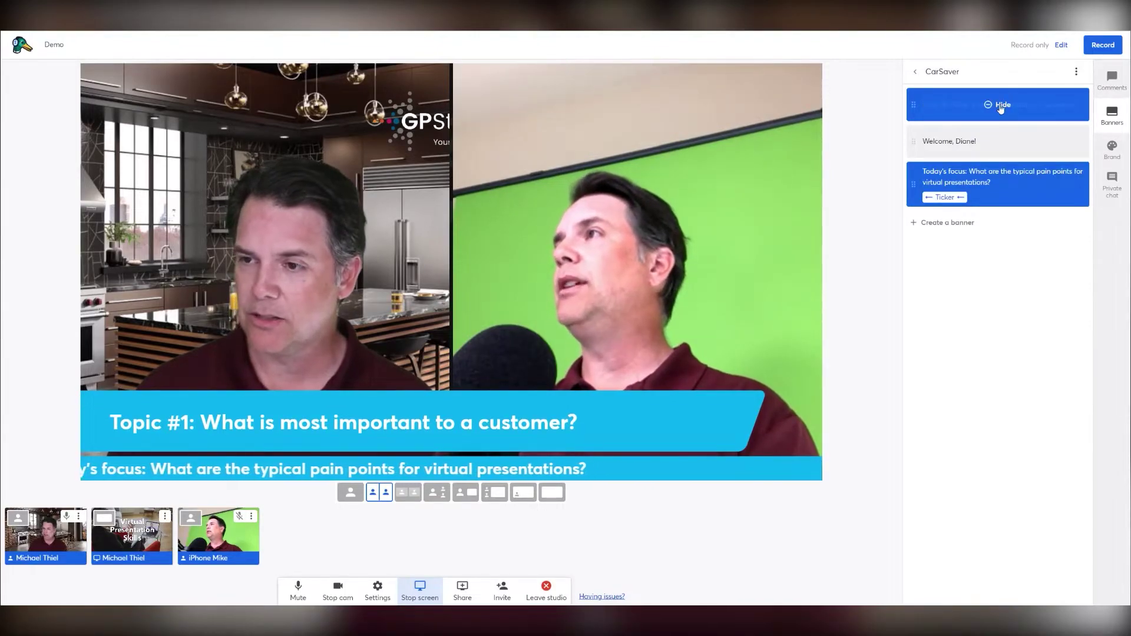
click(1000, 107)
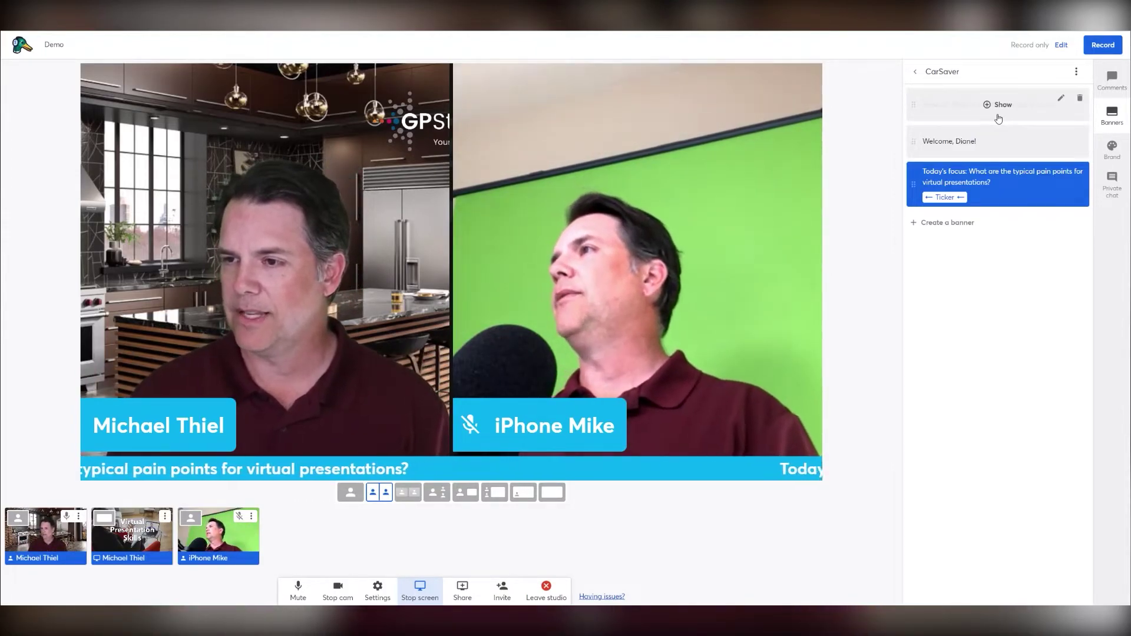
- Create a 'Hi. I'm a banner!' banner and show it on stage
click(946, 224)
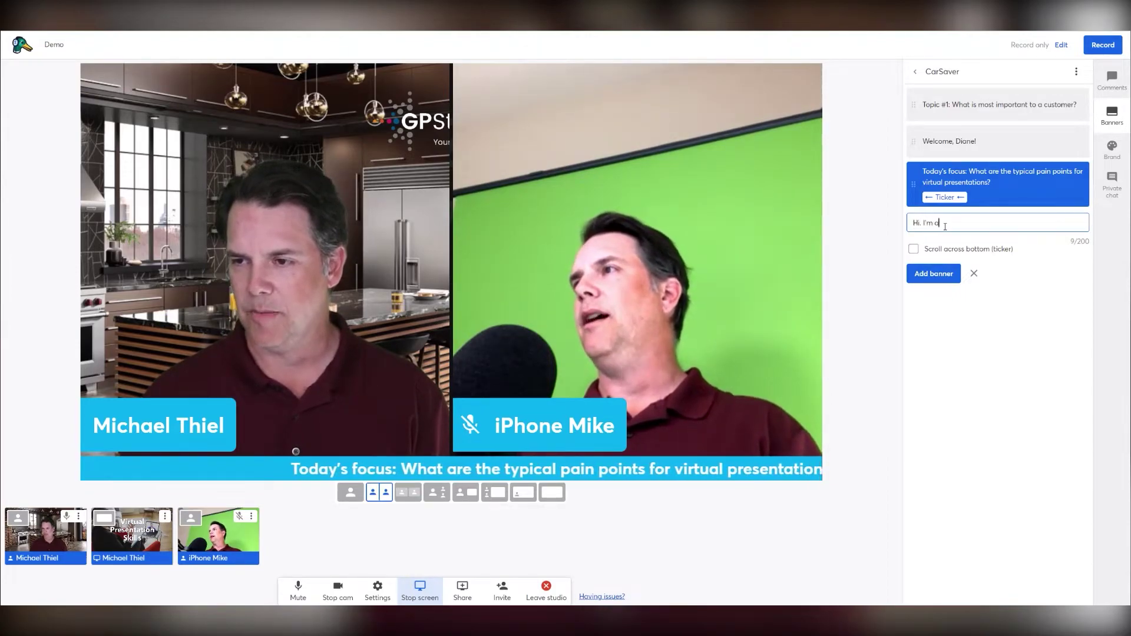
text(Hi. I'm a banner!)
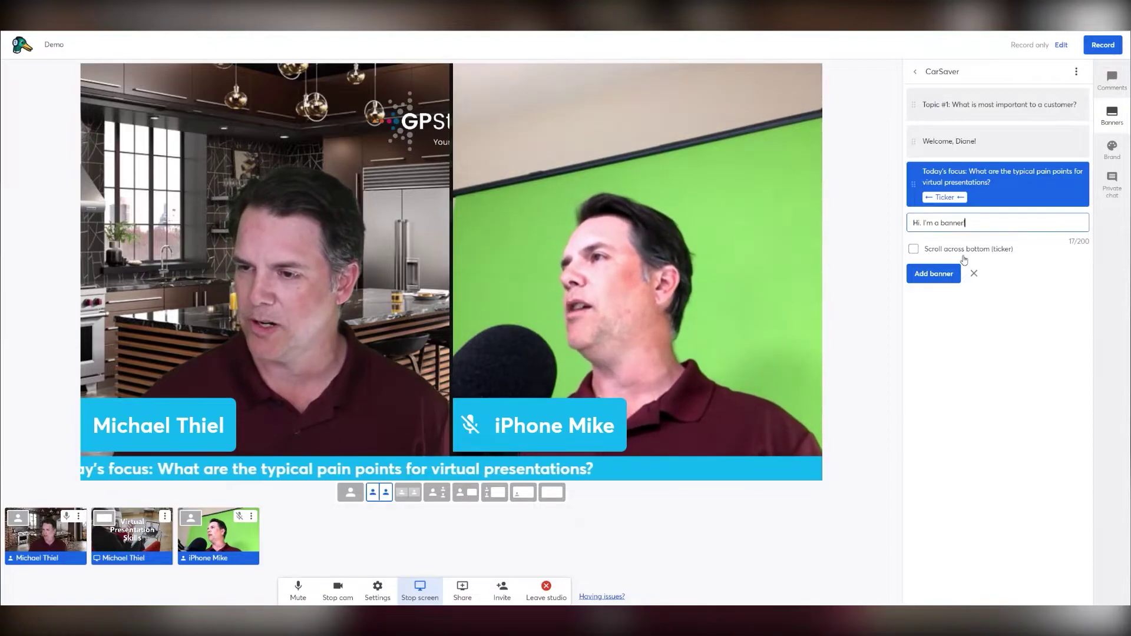
click(942, 274)
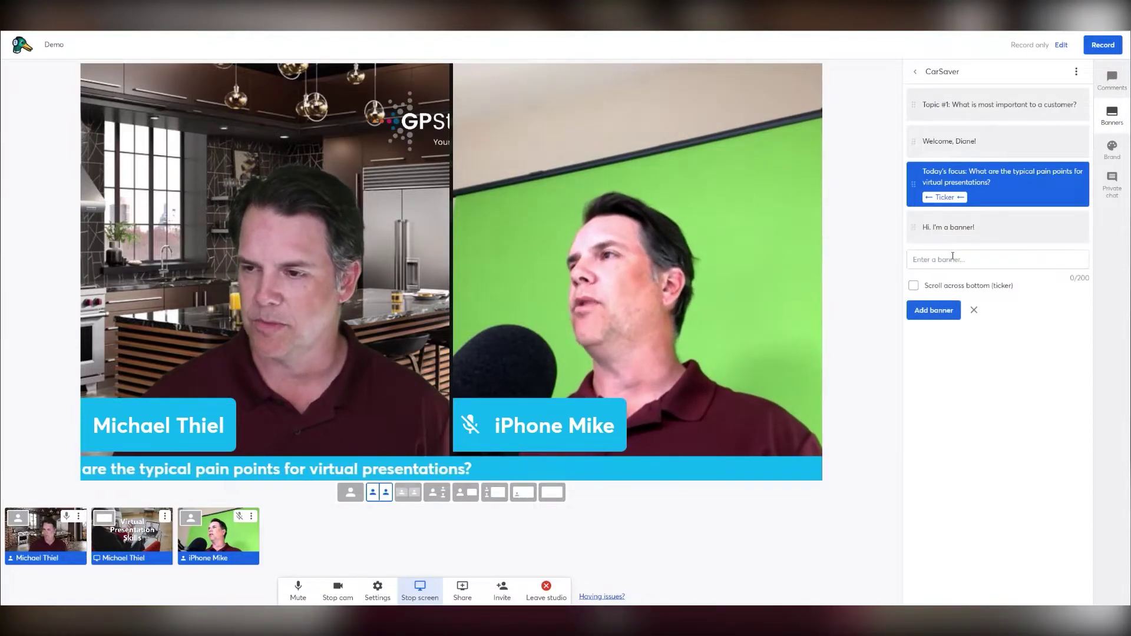
click(1001, 327)
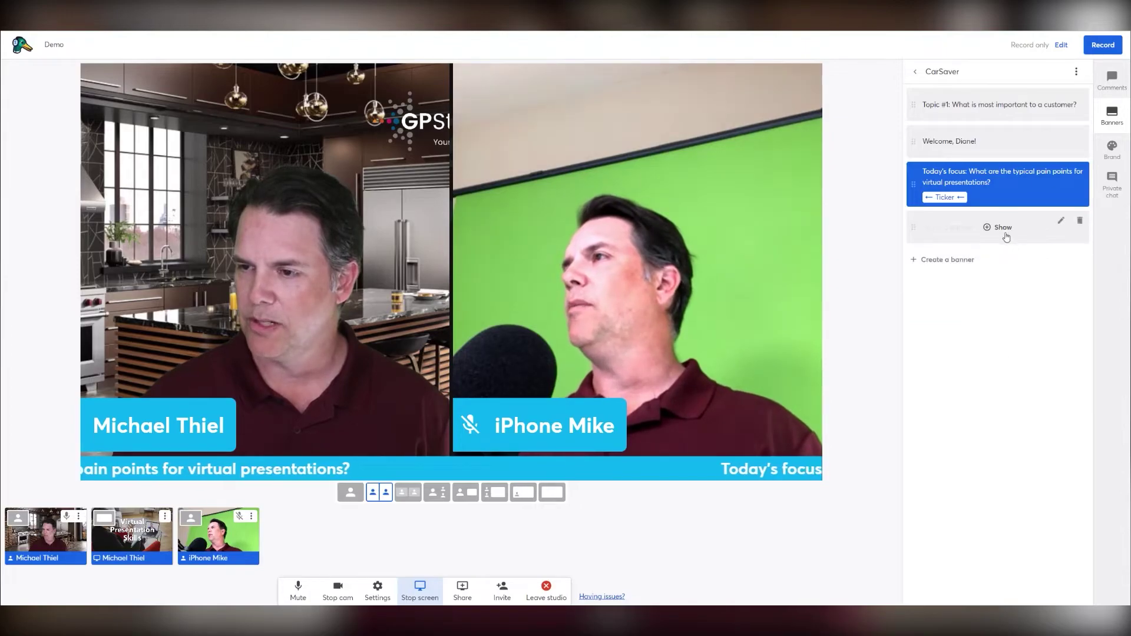
click(1003, 232)
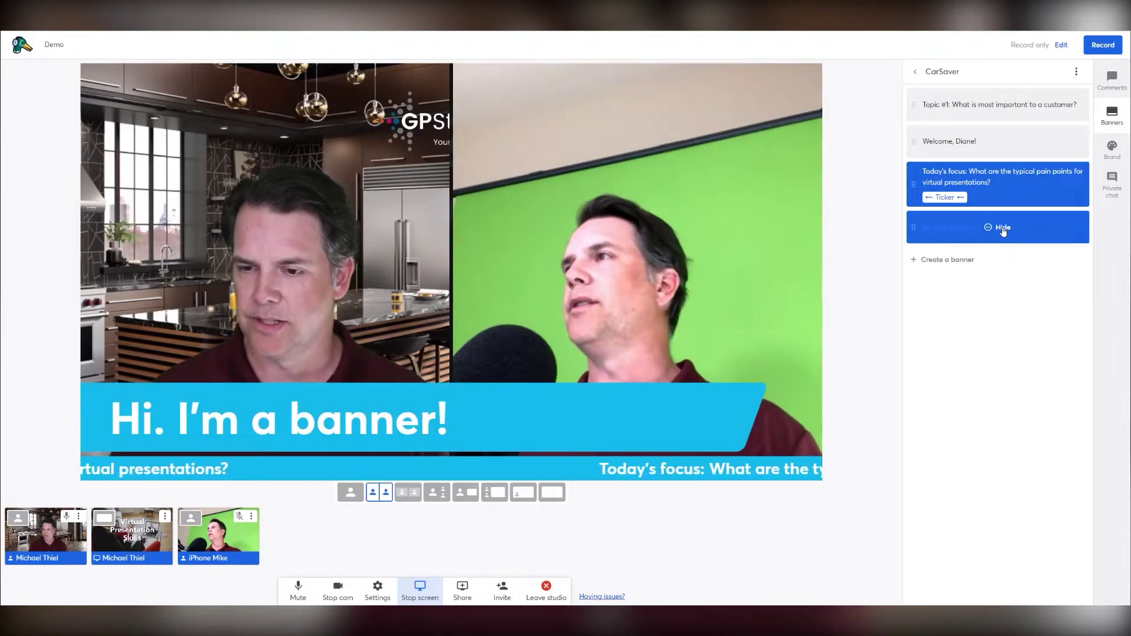
- Hide the scrolling ticker and briefly show, then hide, the welcome banner
click(1000, 185)
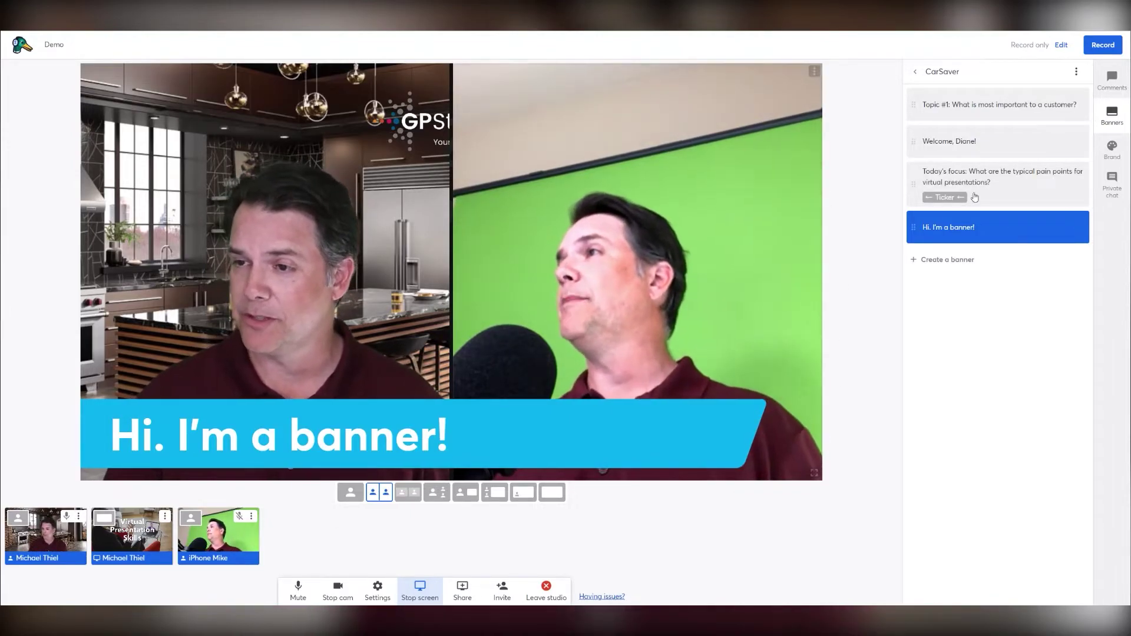
click(1001, 142)
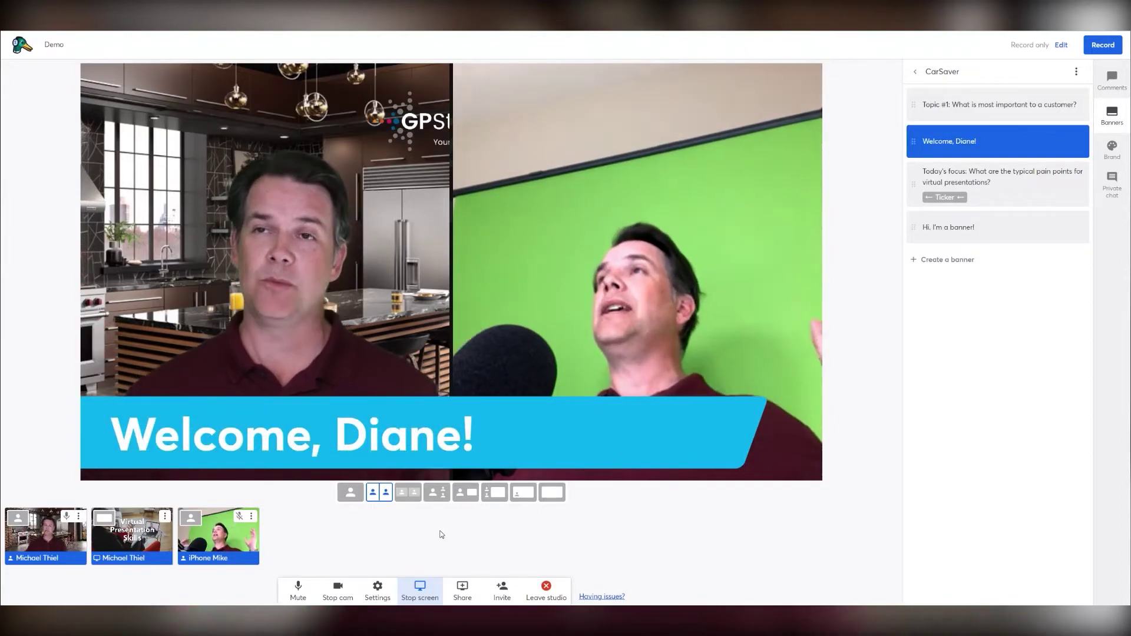
mouse_move(1003, 144)
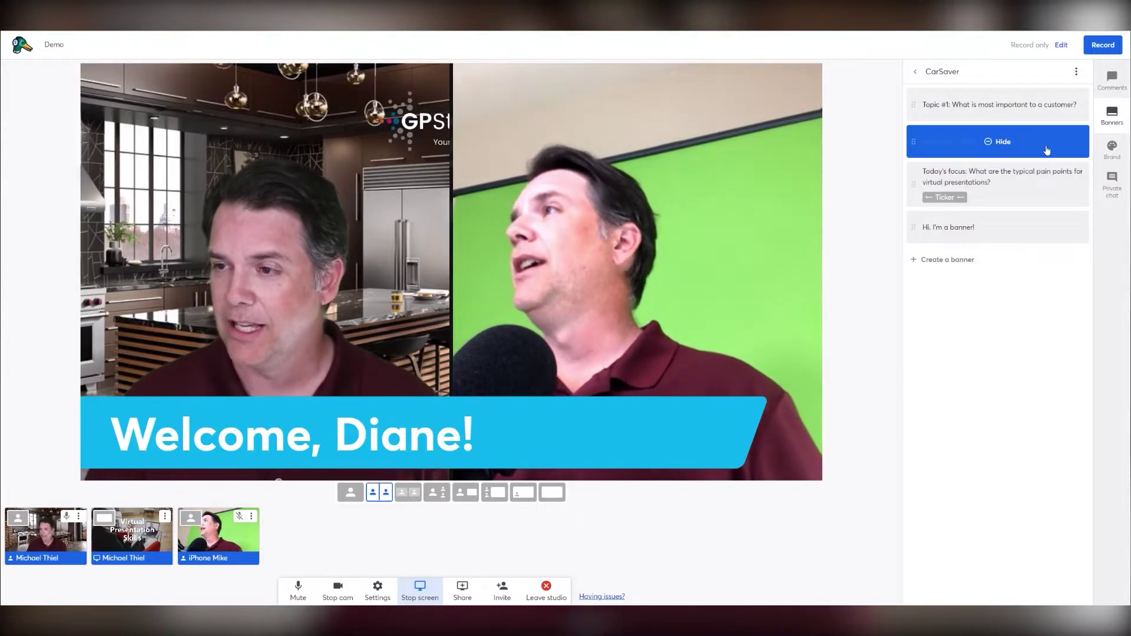
click(1003, 143)
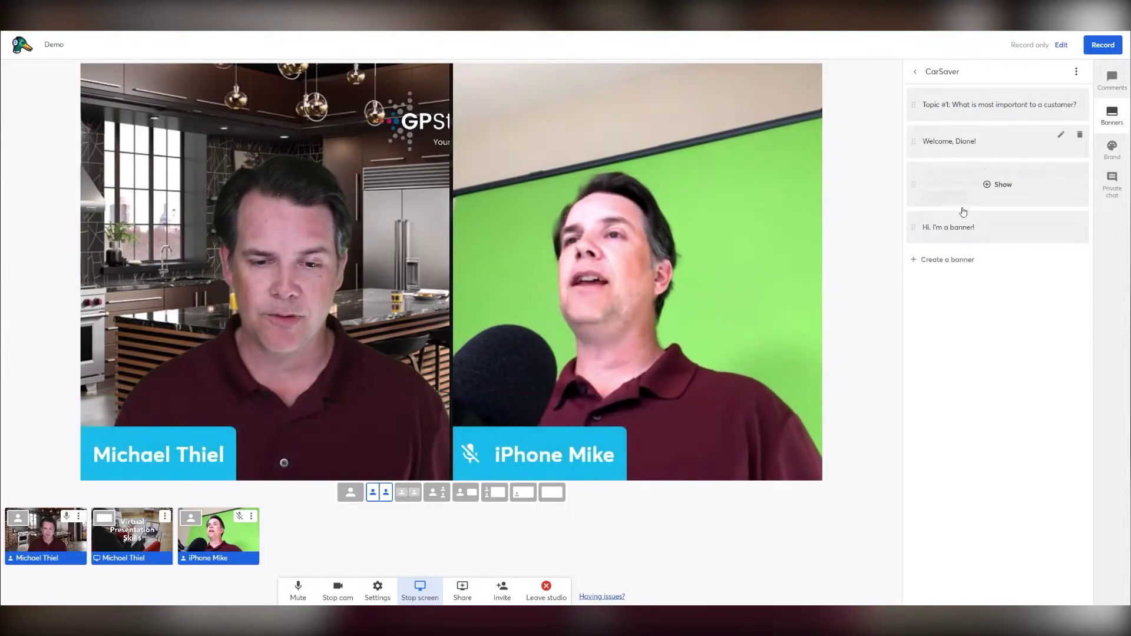
- Cycle through the News and Screen layouts, ending in picture-in-picture with the slide full-size
click(466, 494)
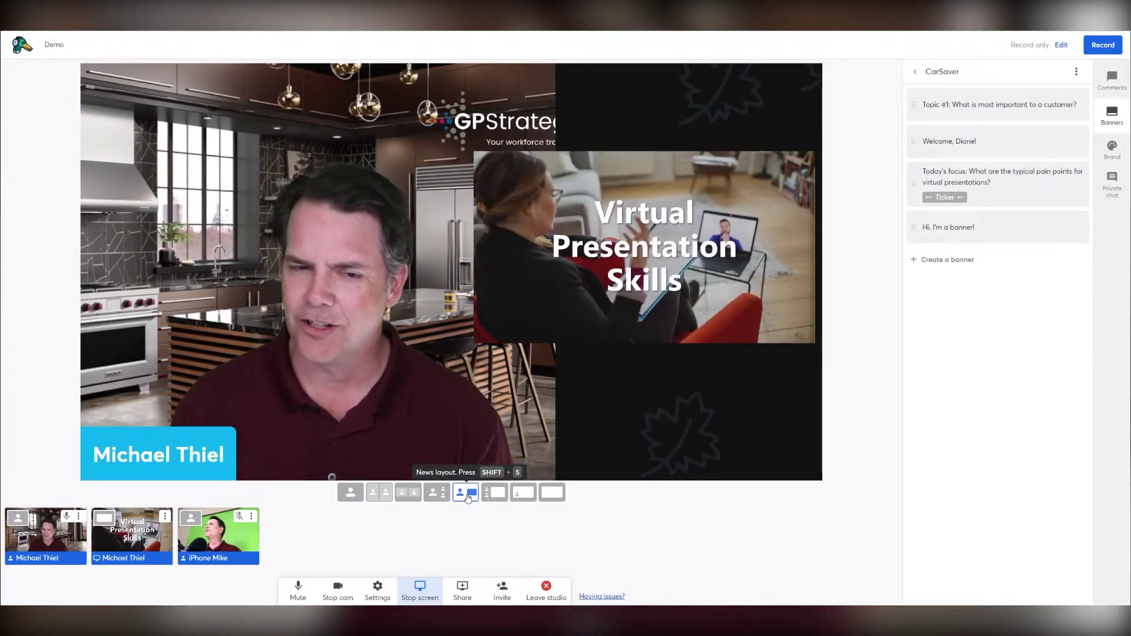
key(alt+Tab)
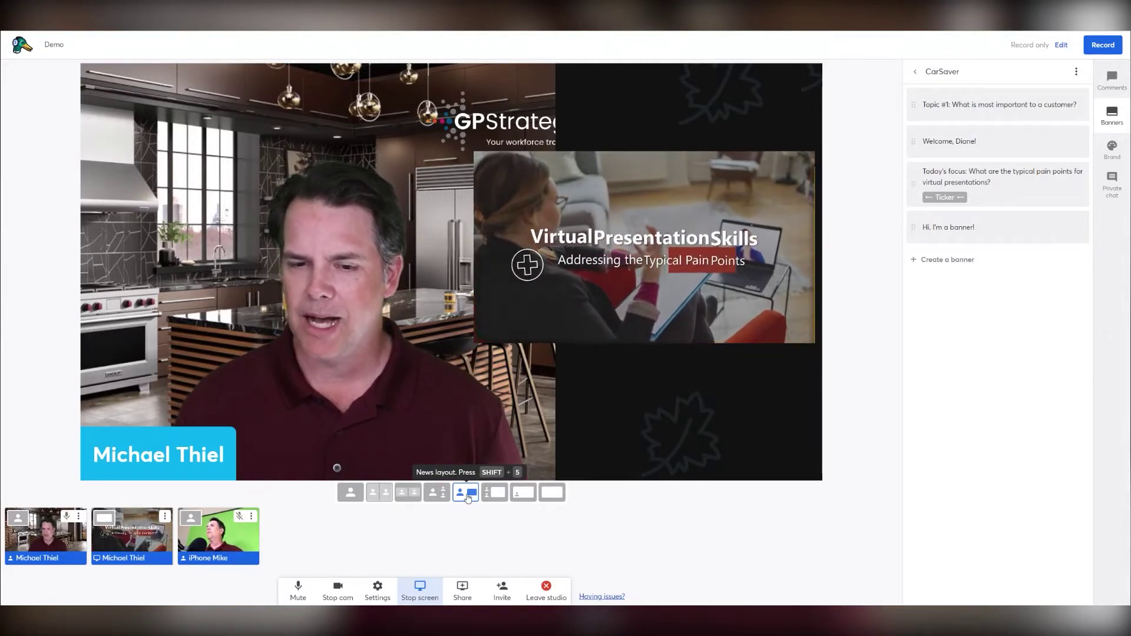
mouse_move(208, 548)
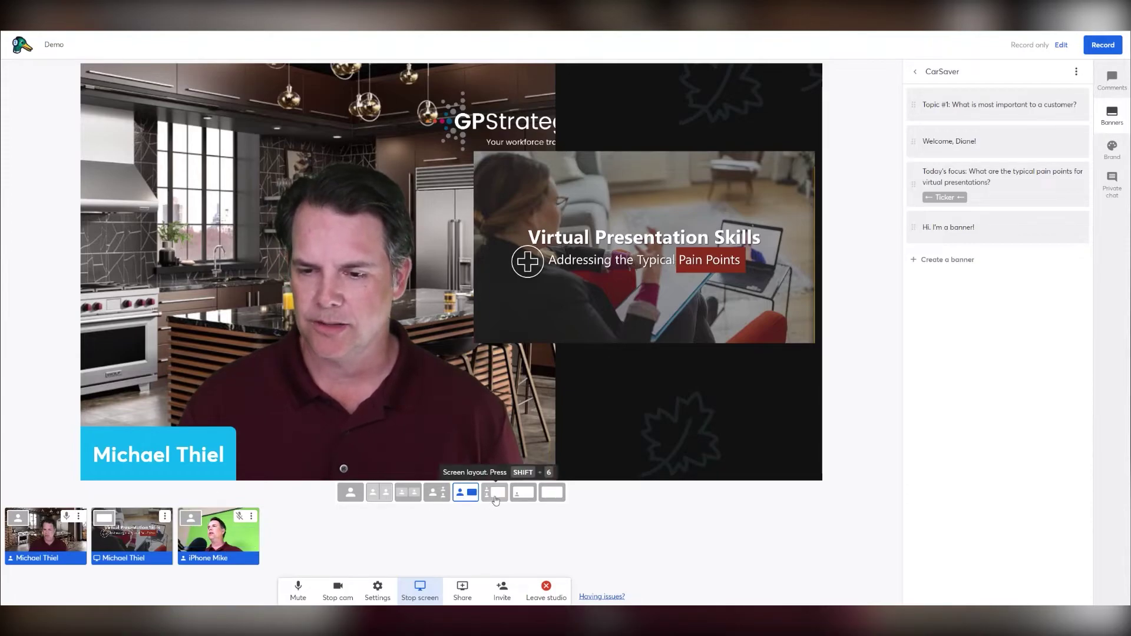
click(496, 499)
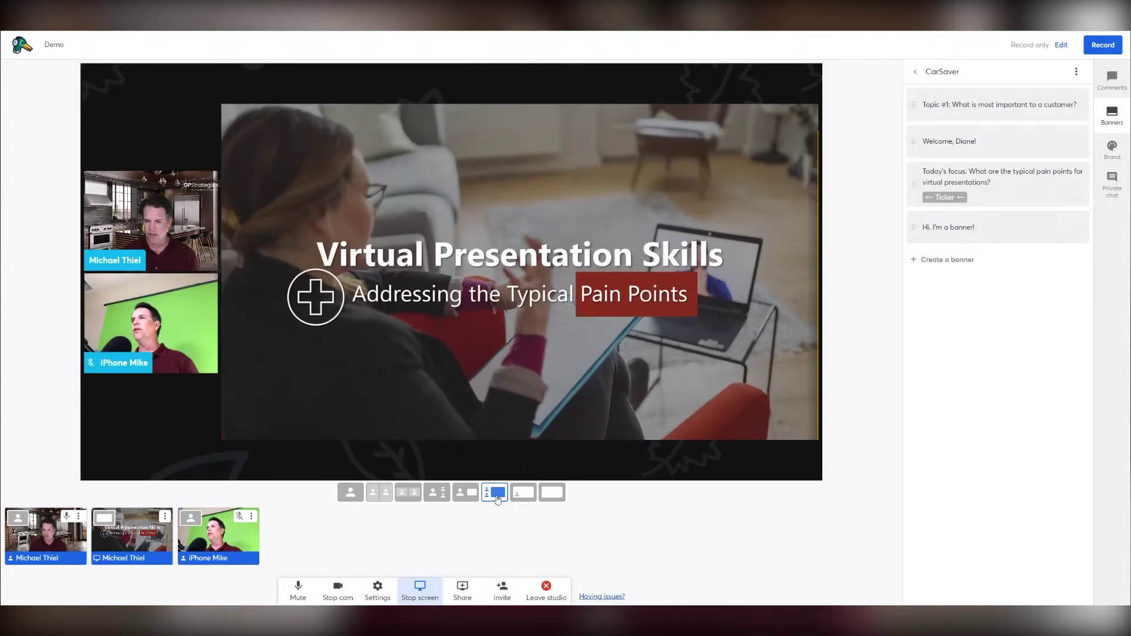
click(521, 496)
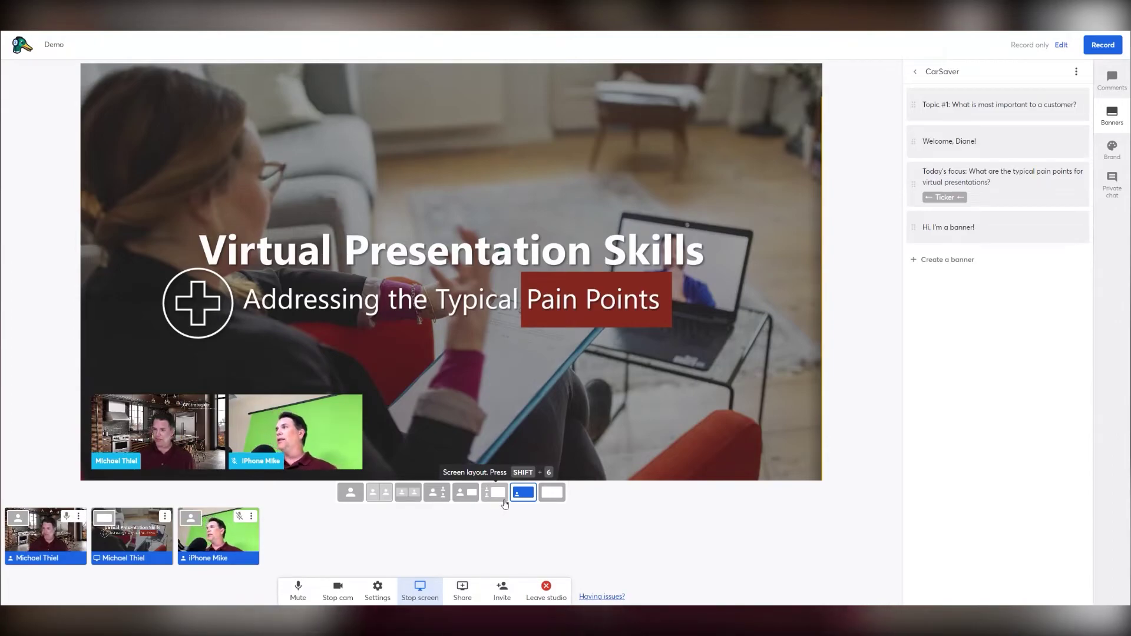
- Switch to Solo layout with only the kitchen camera and remove the iPhone camera from the stream
click(916, 72)
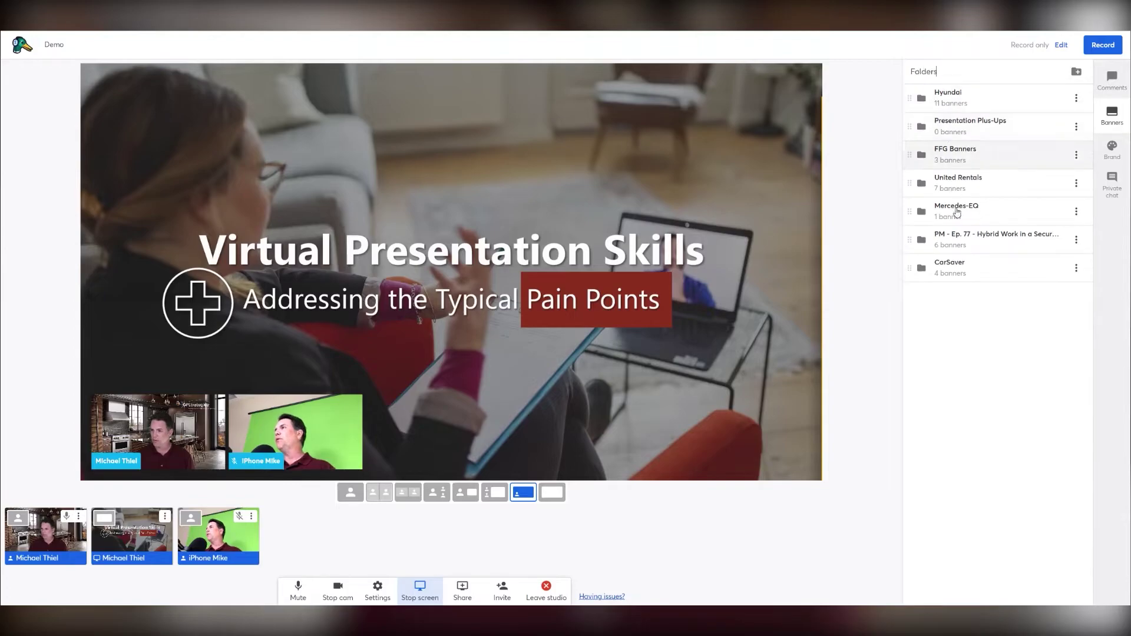
click(1112, 148)
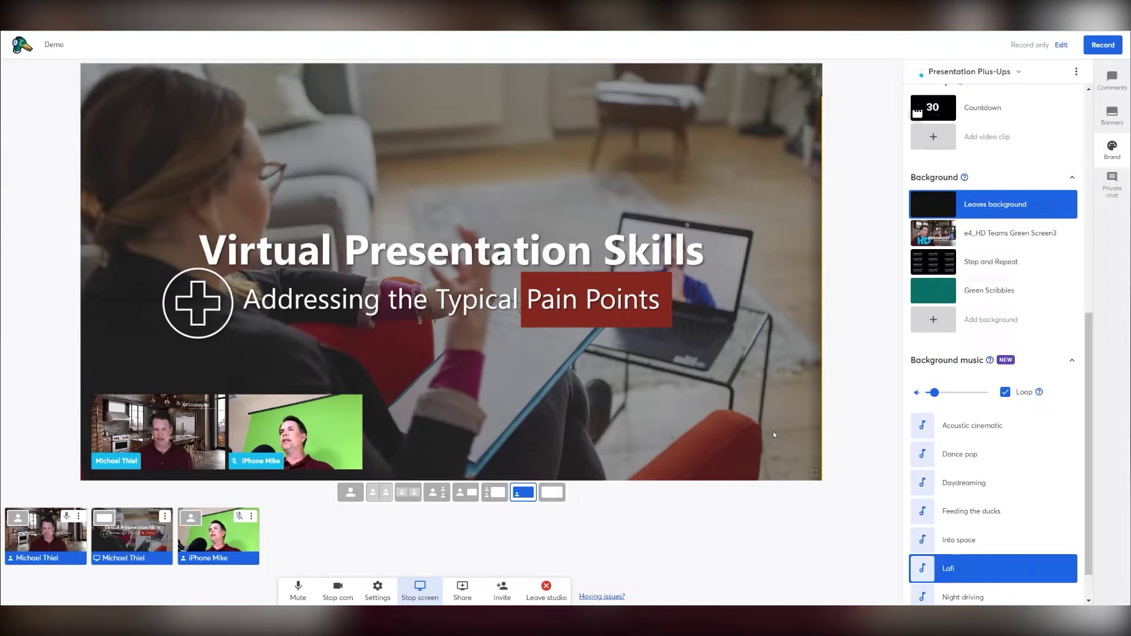
mouse_move(64, 540)
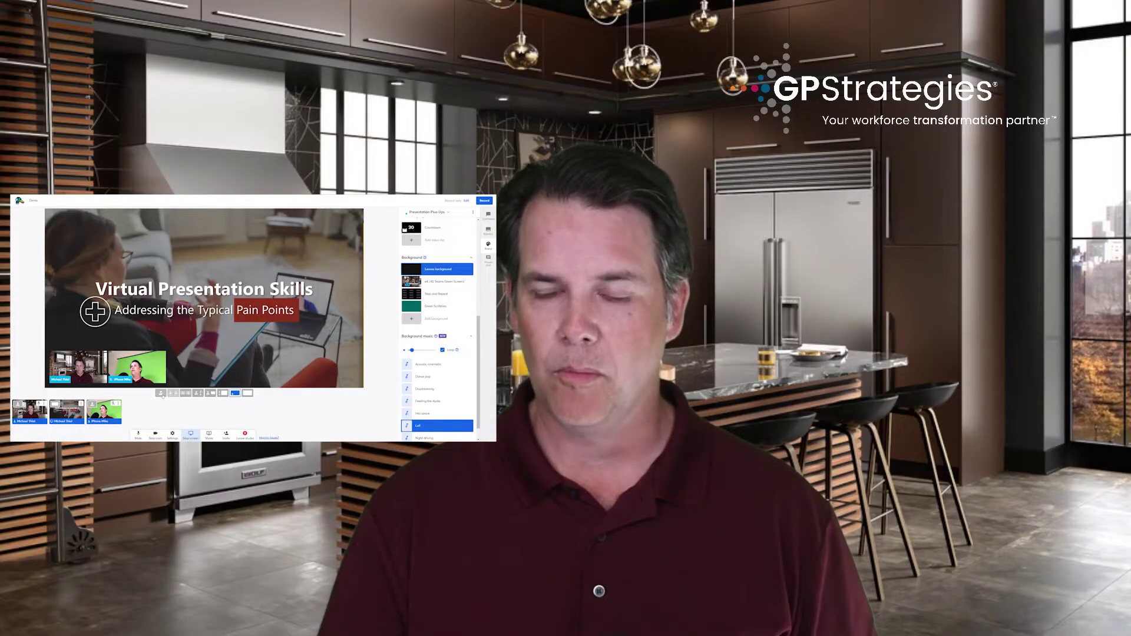
click(351, 492)
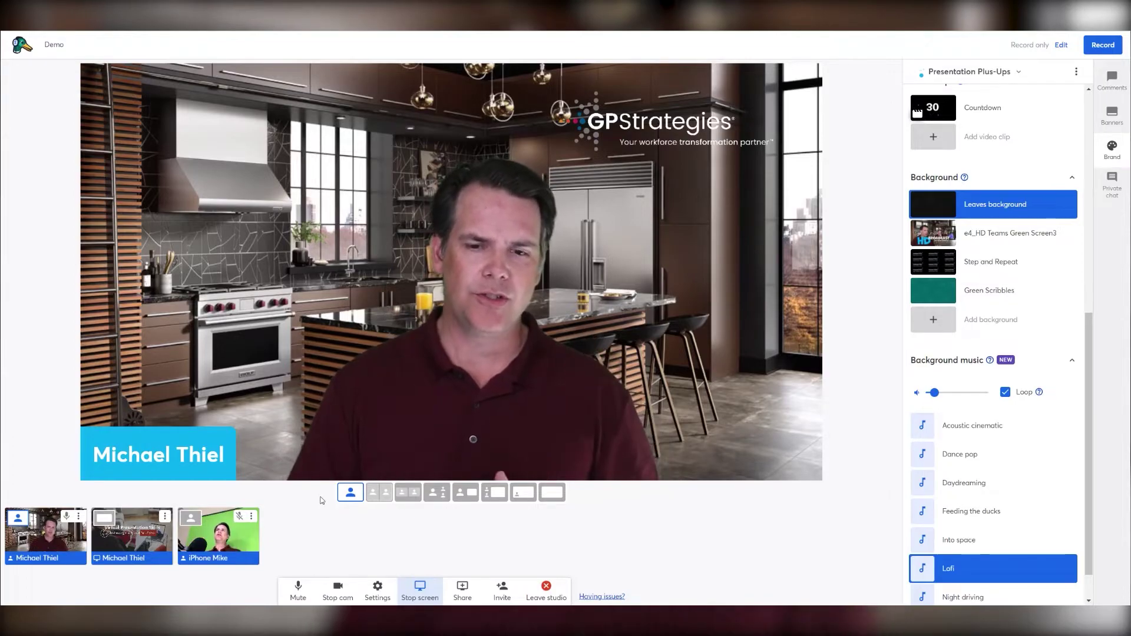
mouse_move(217, 541)
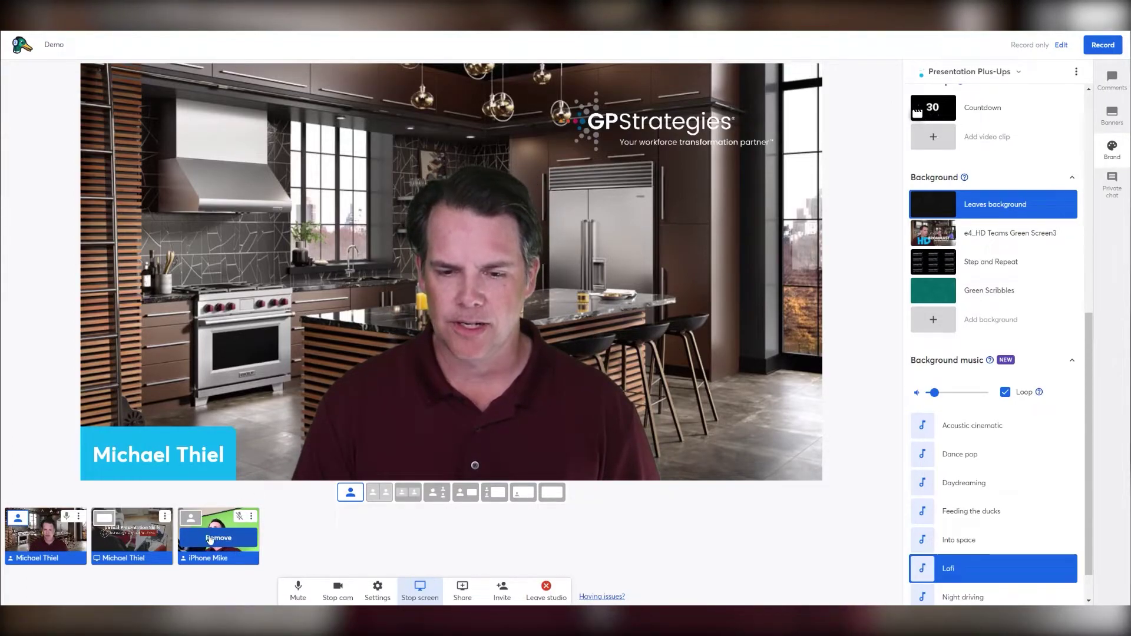
click(210, 538)
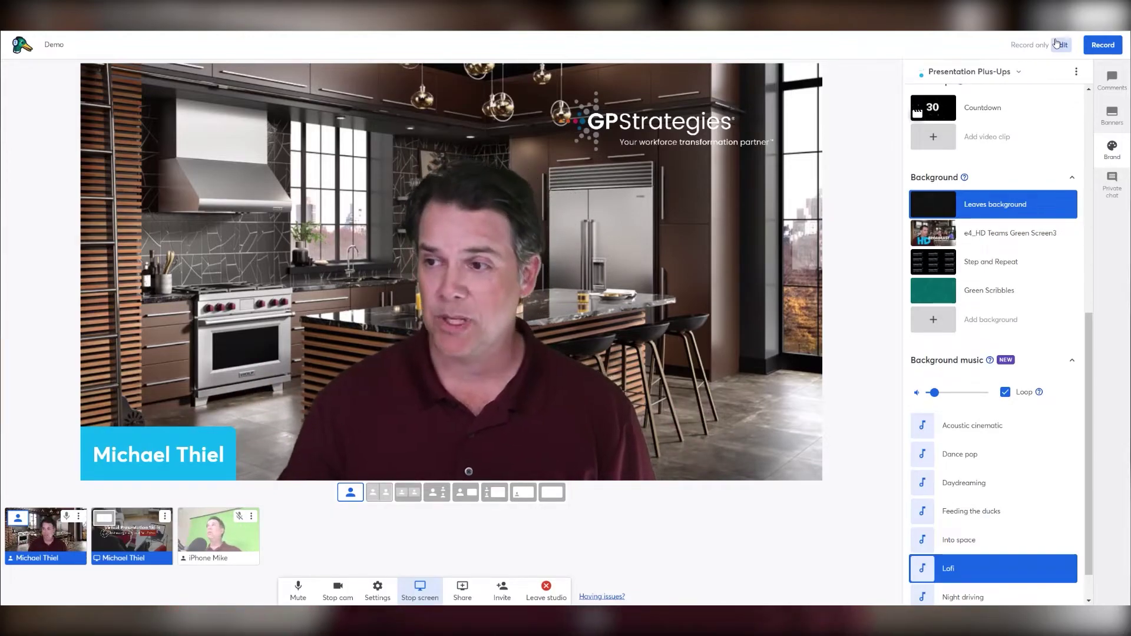
- Show the example StreamYard viewer comment on stream, then hide it again
click(1115, 78)
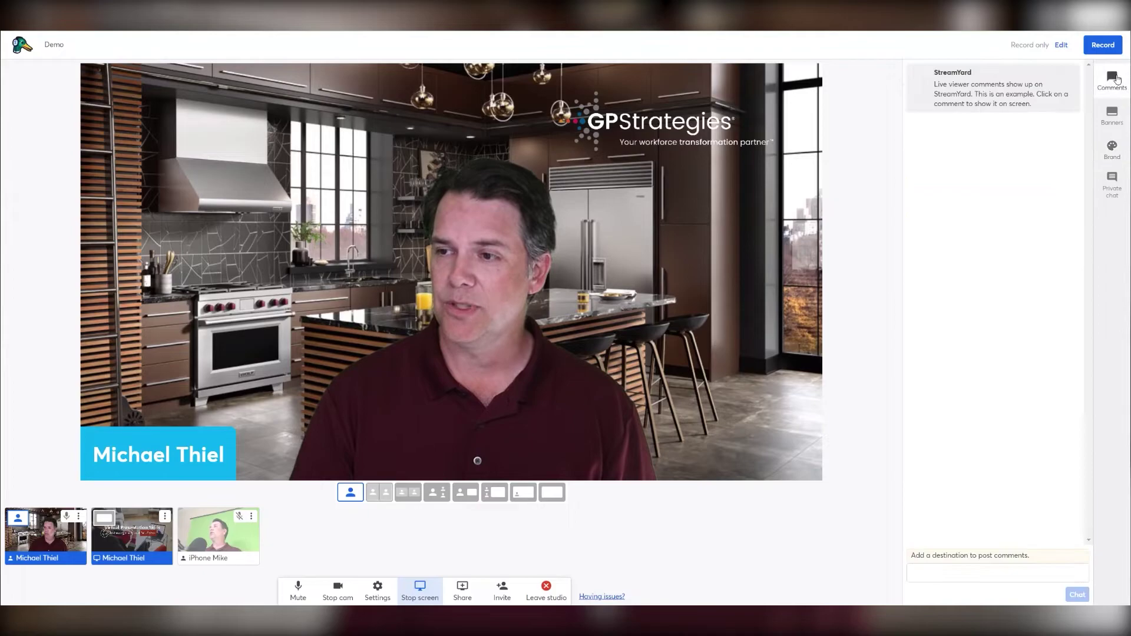
mouse_move(1082, 93)
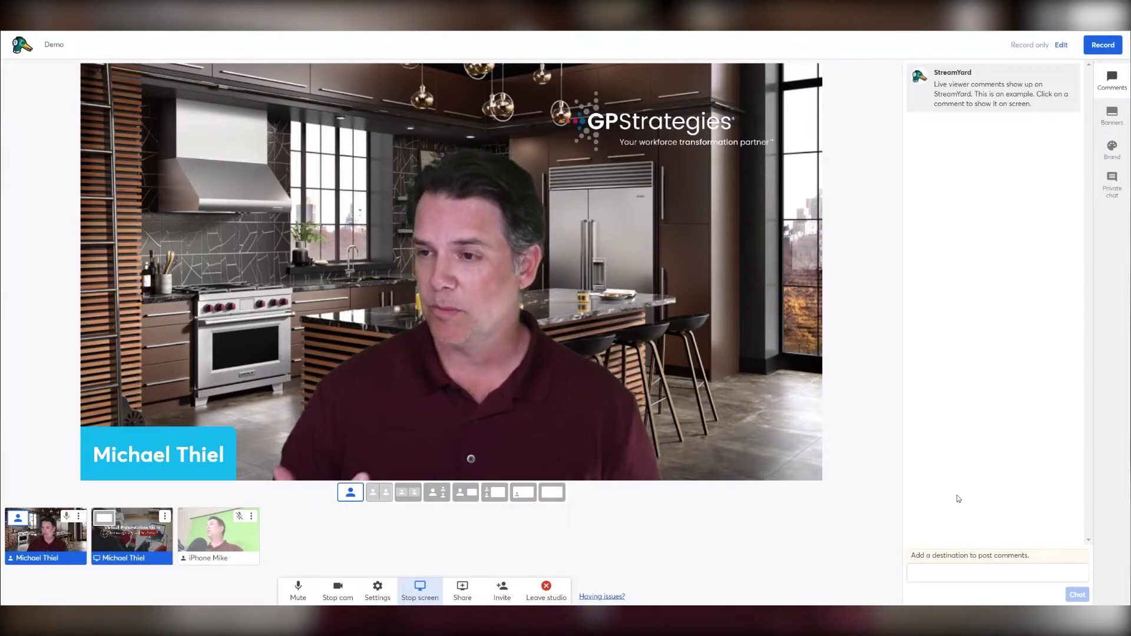
click(993, 94)
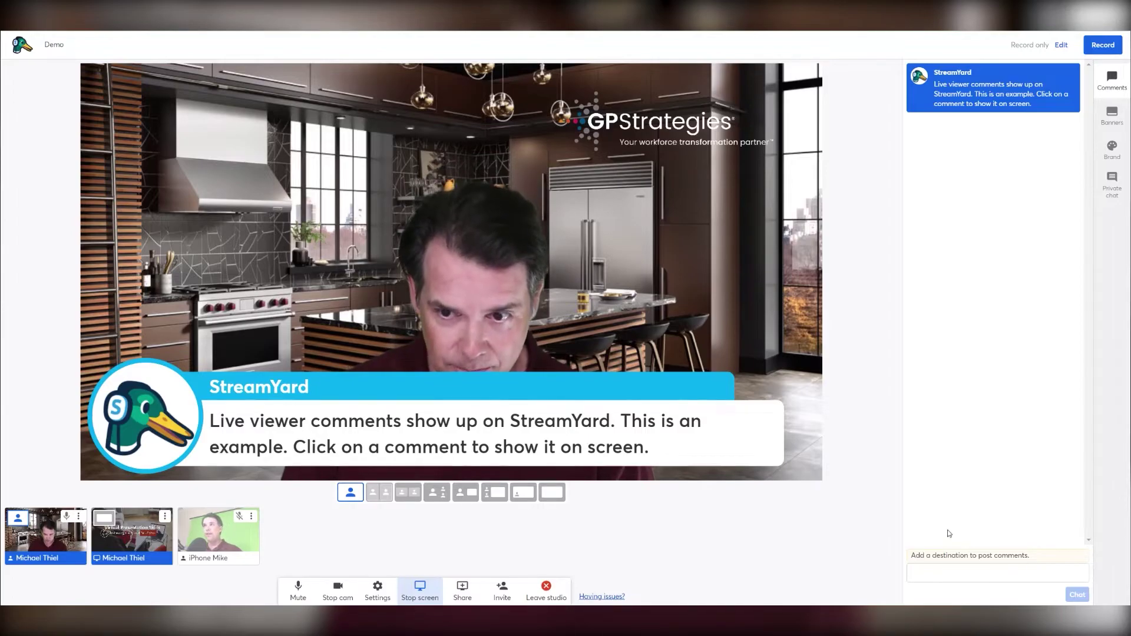
click(982, 88)
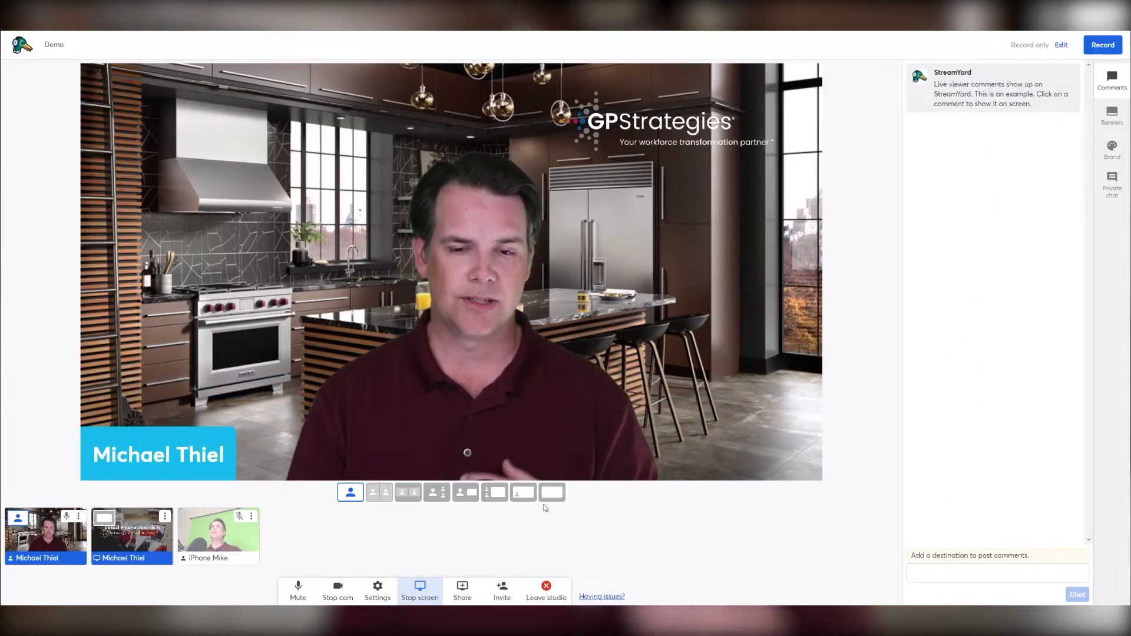
- Return to Group layout, re-add the iPhone camera and apply the Step and Repeat background
click(407, 494)
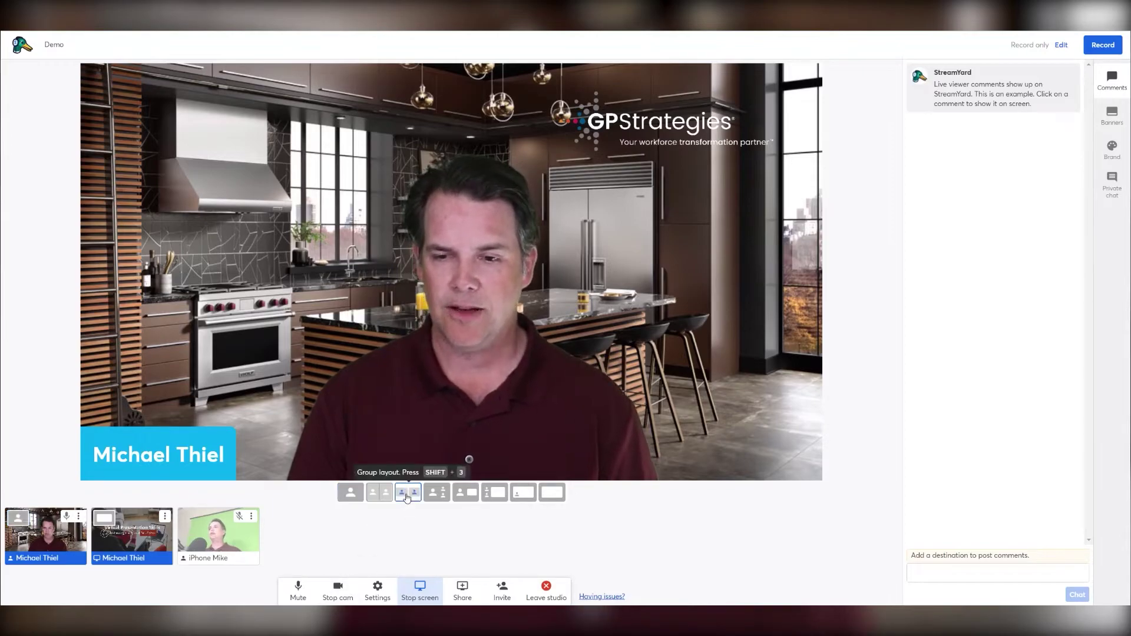
click(218, 533)
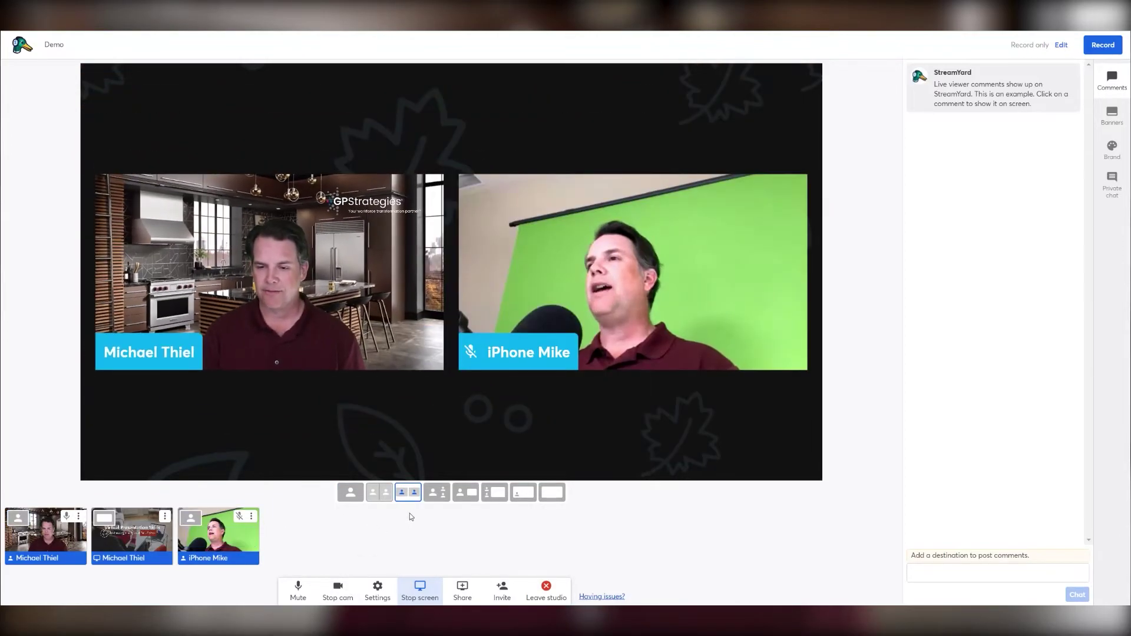
click(1111, 149)
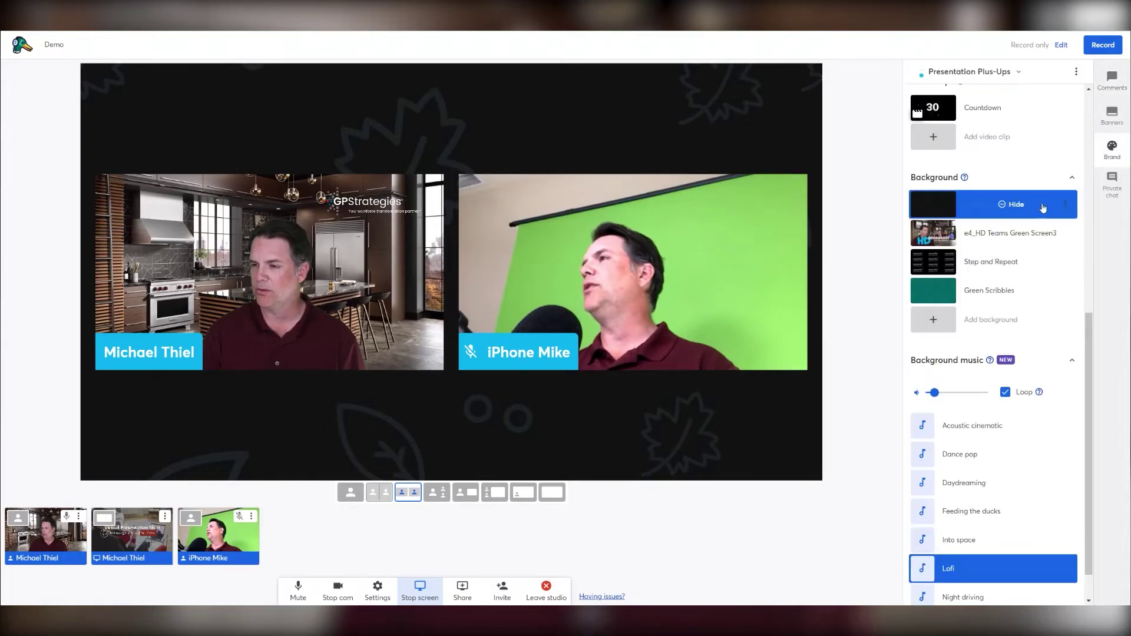
click(1002, 264)
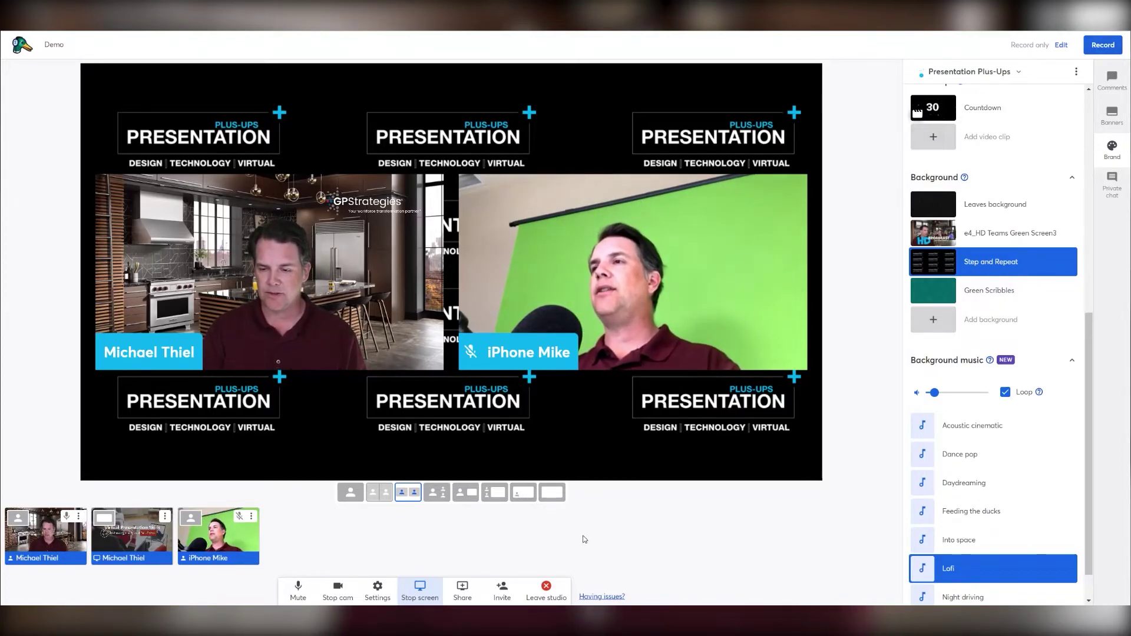
click(546, 590)
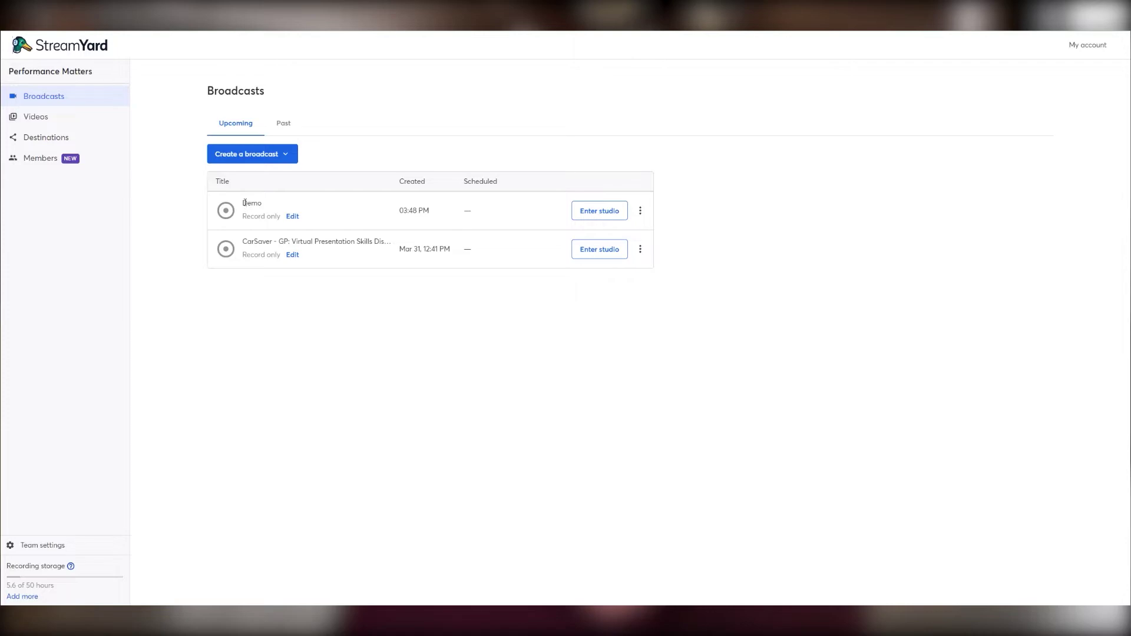
drag(245, 203, 273, 204)
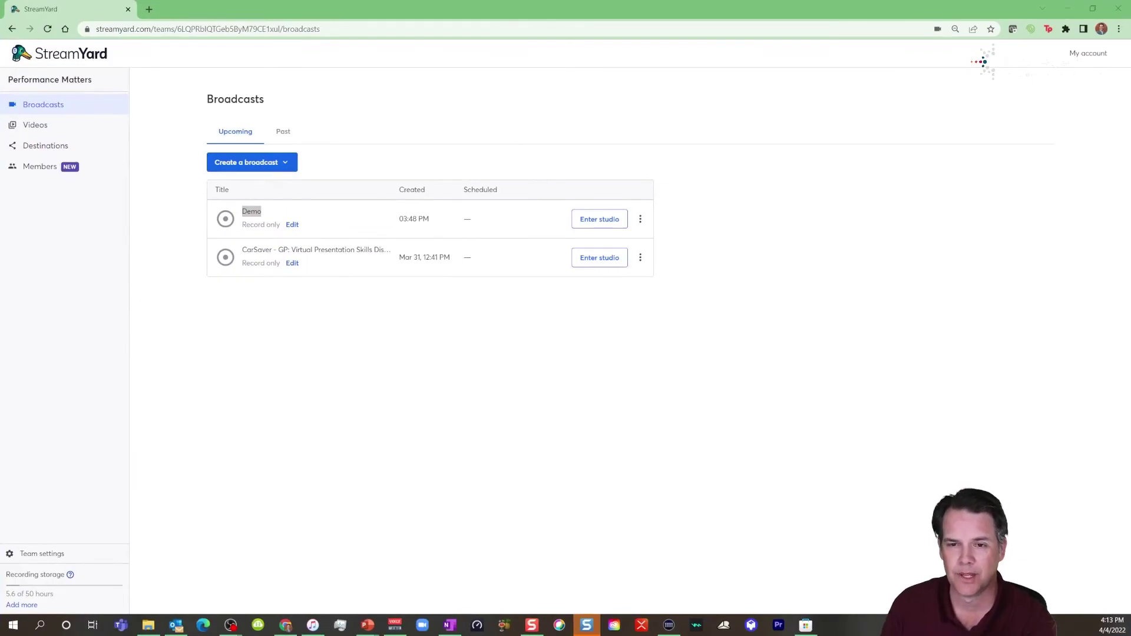
- Start a new broadcast to the chosen channel and enter the title 'Sample LiveStream'
click(245, 164)
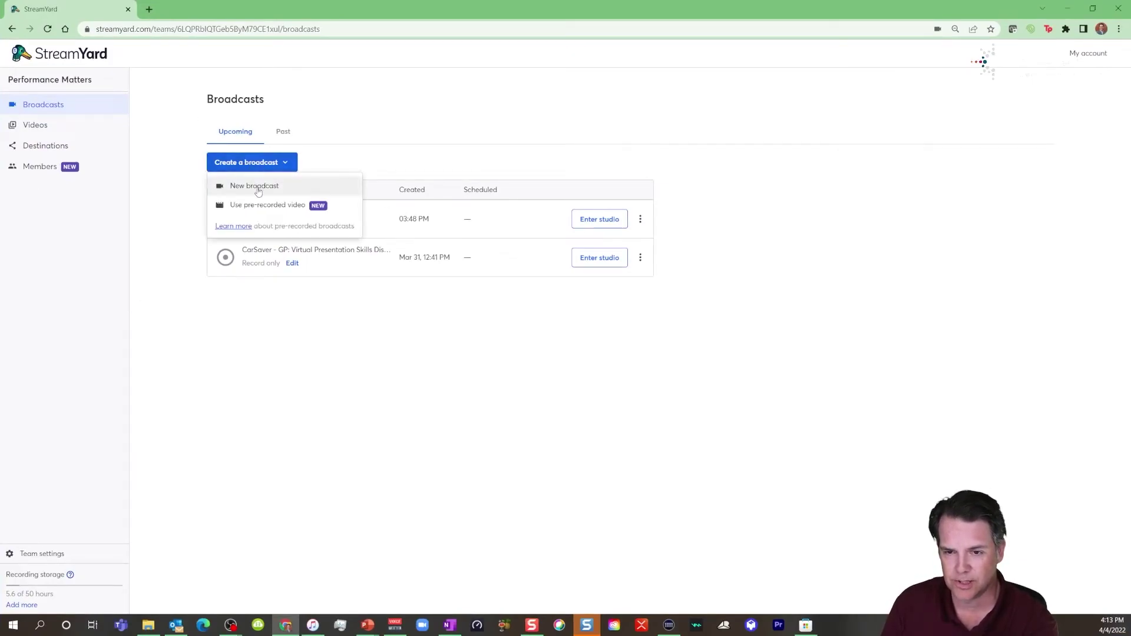
click(255, 186)
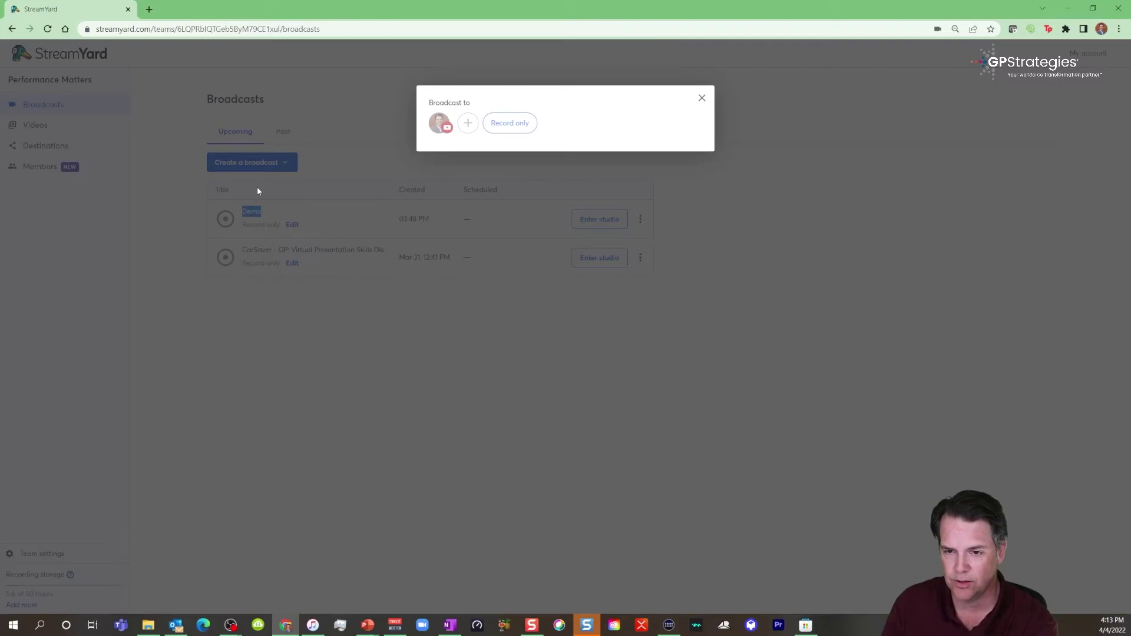
click(439, 126)
click(462, 167)
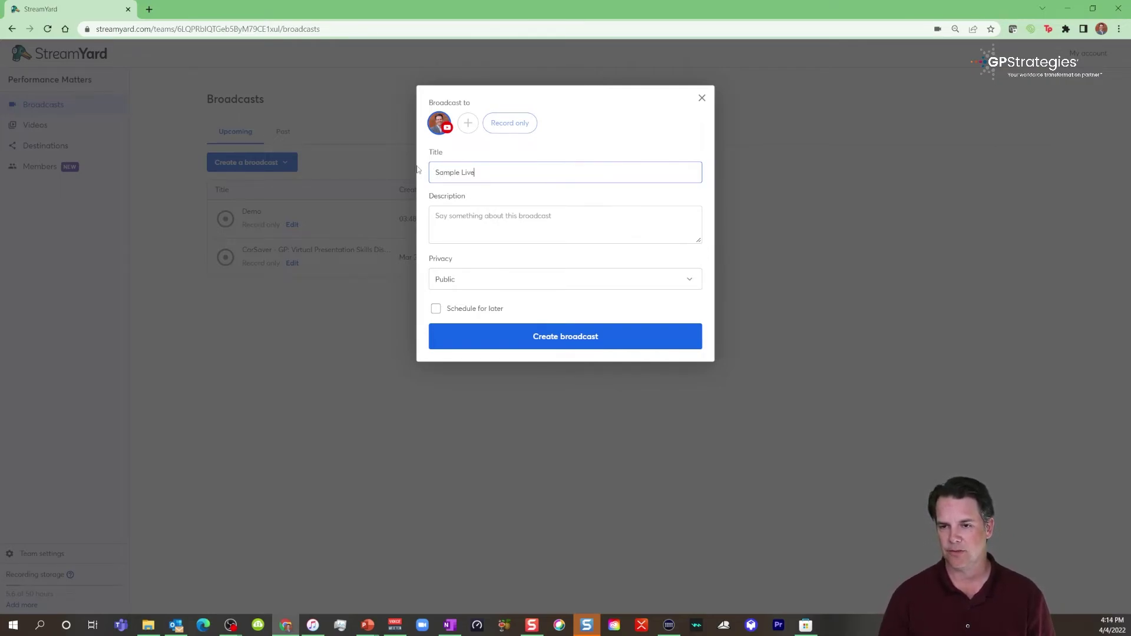
- Add the description 'Blah Blah', set privacy to Unlisted, and create the broadcast
key(Tab)
text(B)
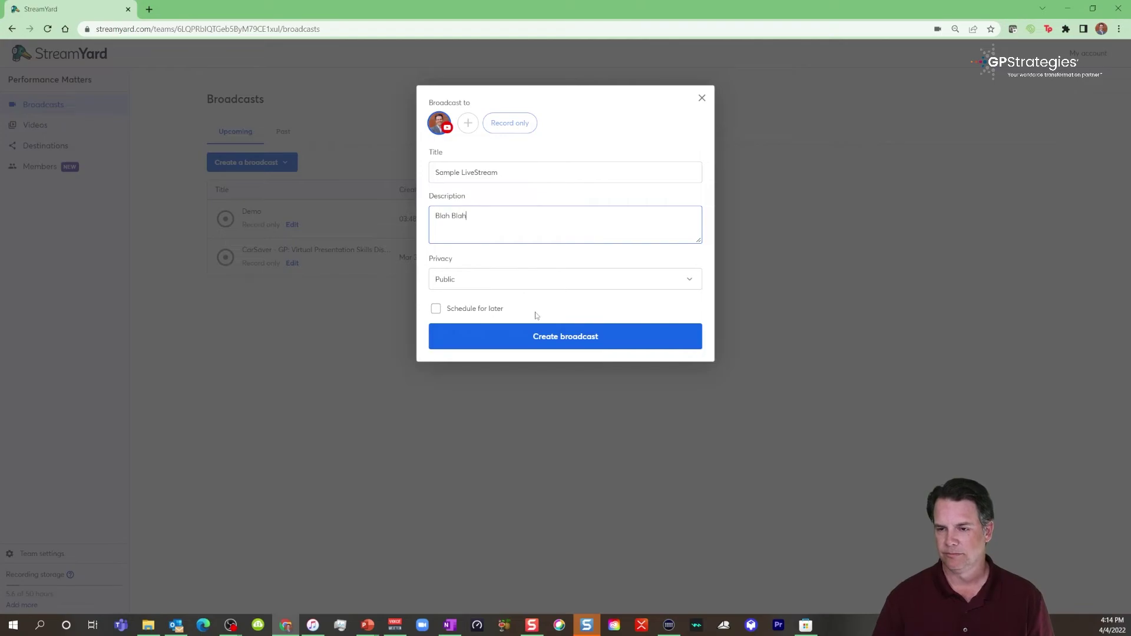
click(543, 289)
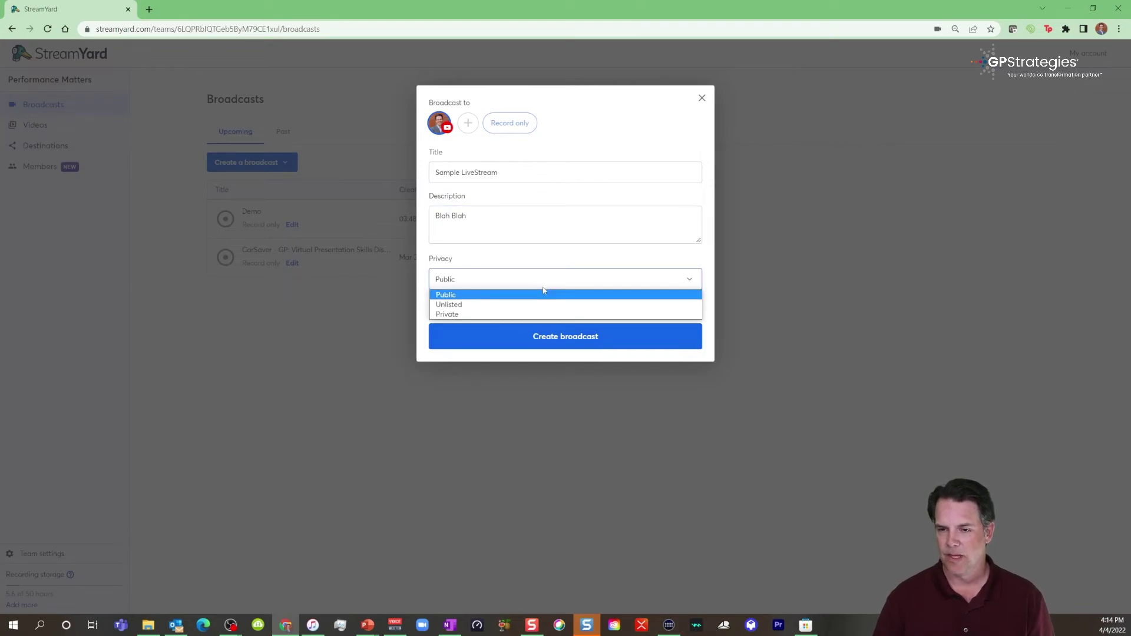
click(481, 306)
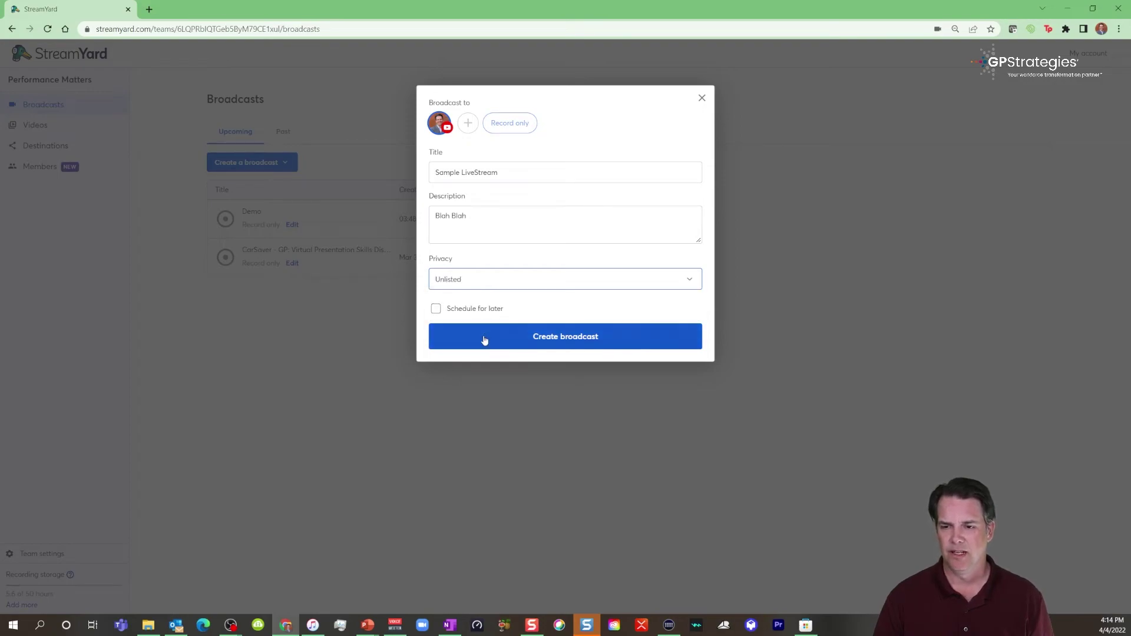
click(562, 341)
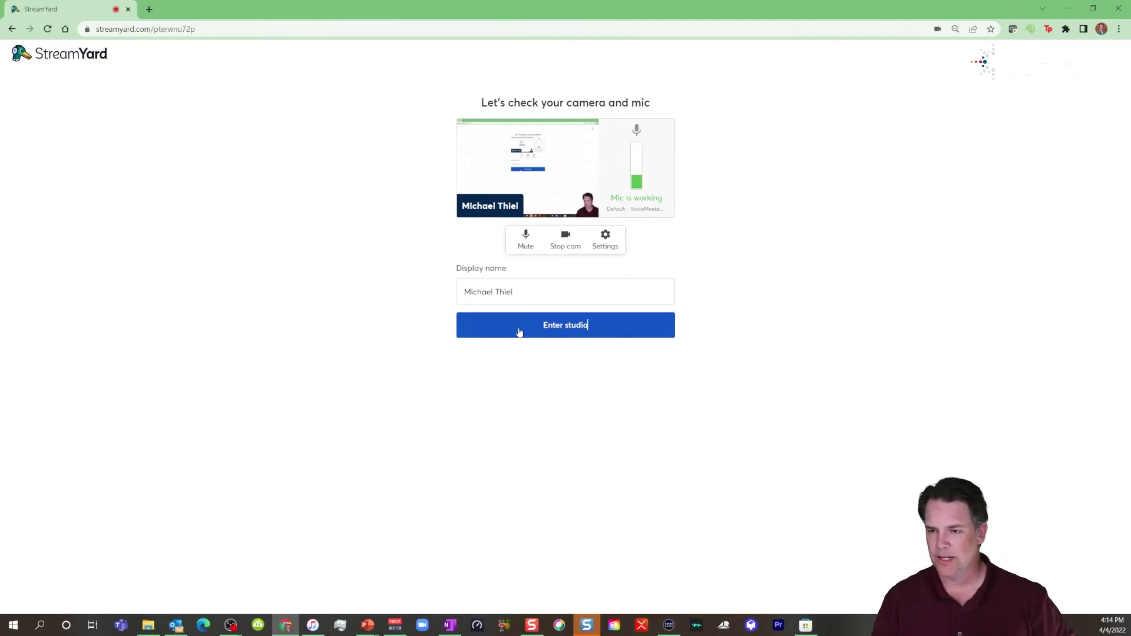
- Enter the Sample LiveStream studio, swap FFG Tester branding for Presentation Plus-Ups, and start going live
click(519, 333)
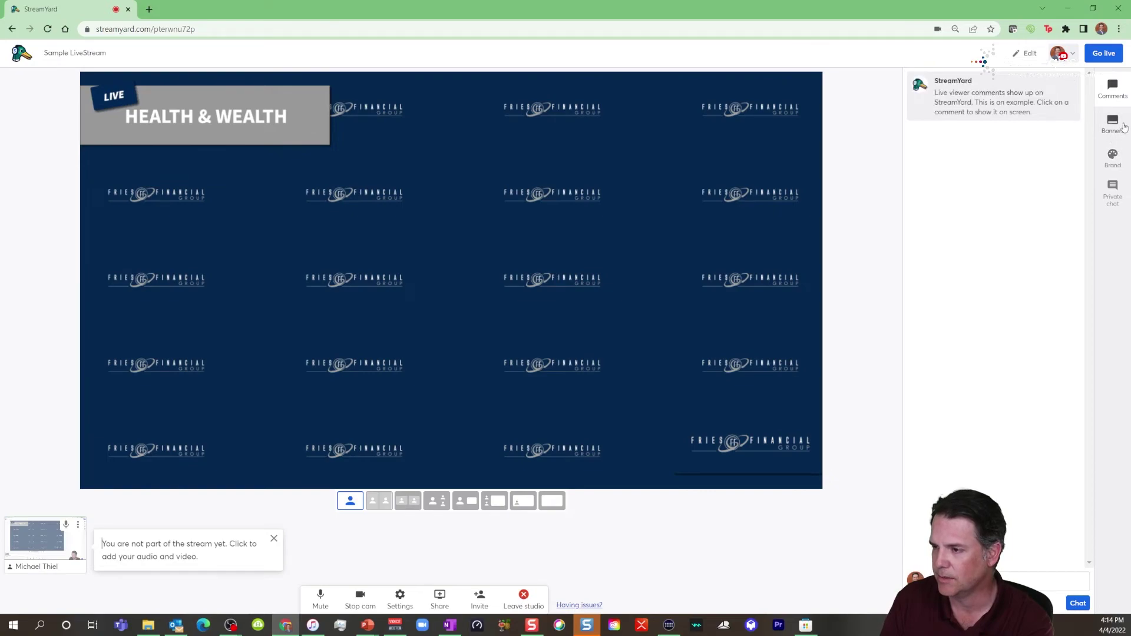
click(1113, 158)
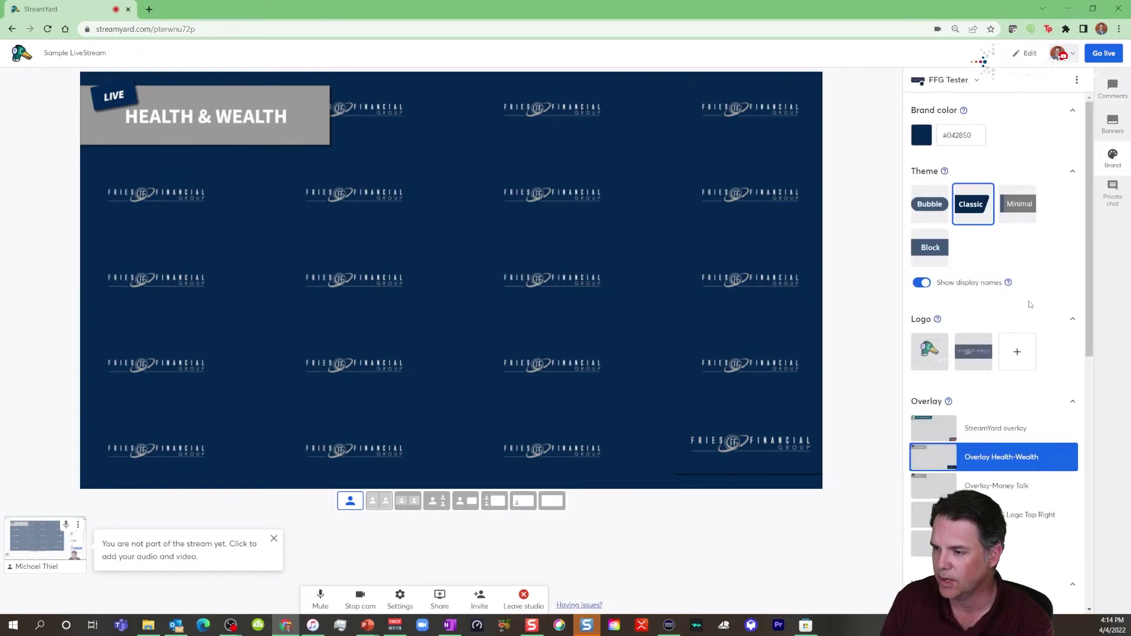
click(976, 82)
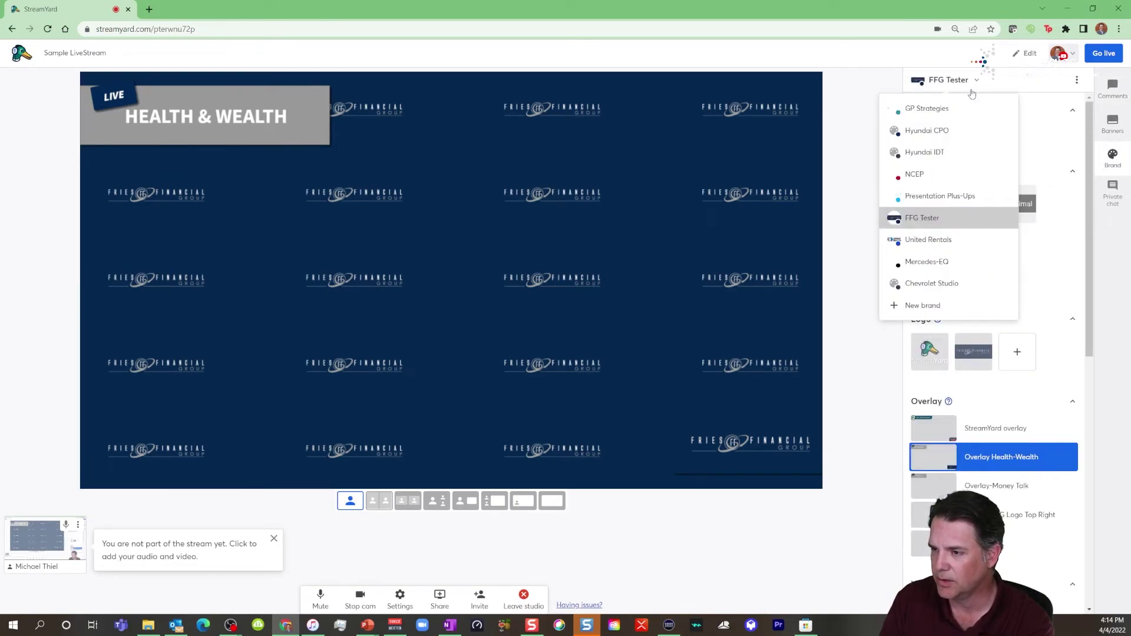
click(944, 202)
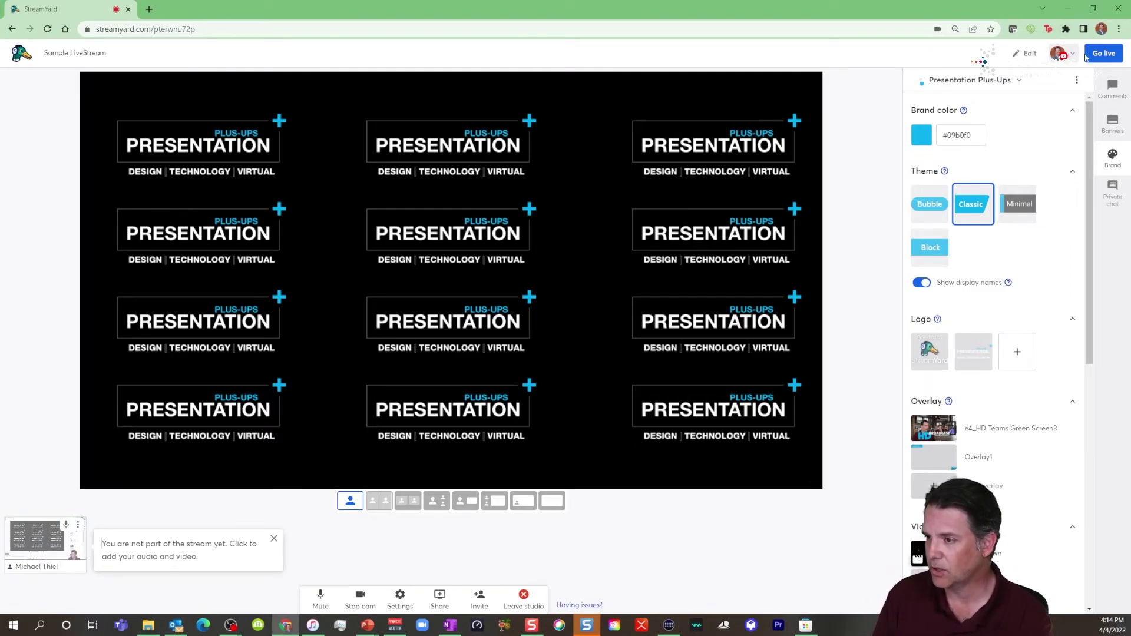
click(1105, 53)
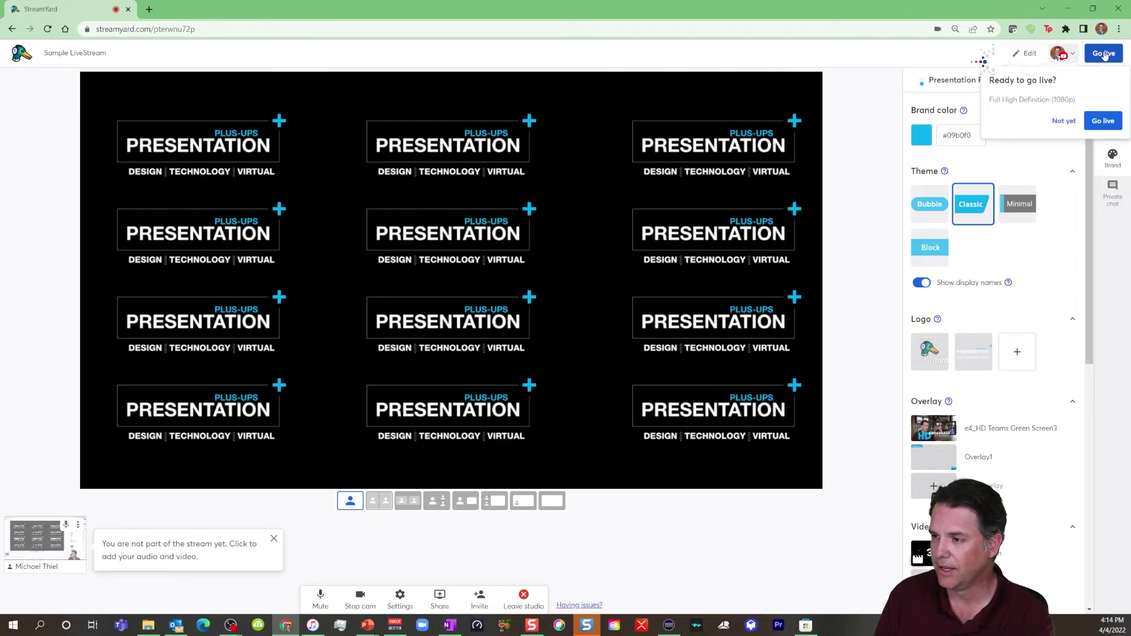
- Confirm the 'Ready to go live?' prompt to put Sample LiveStream on air
click(1103, 122)
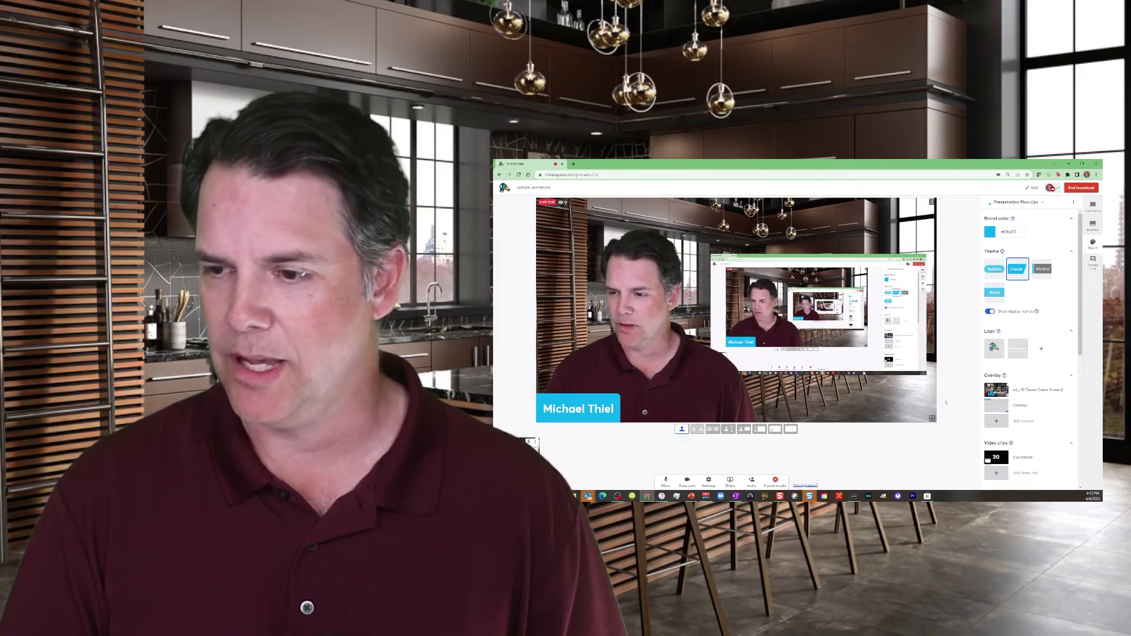
- Post 'This is awesome. You are the BEST!!!' to chat, show it on stream, then hide it
click(1093, 208)
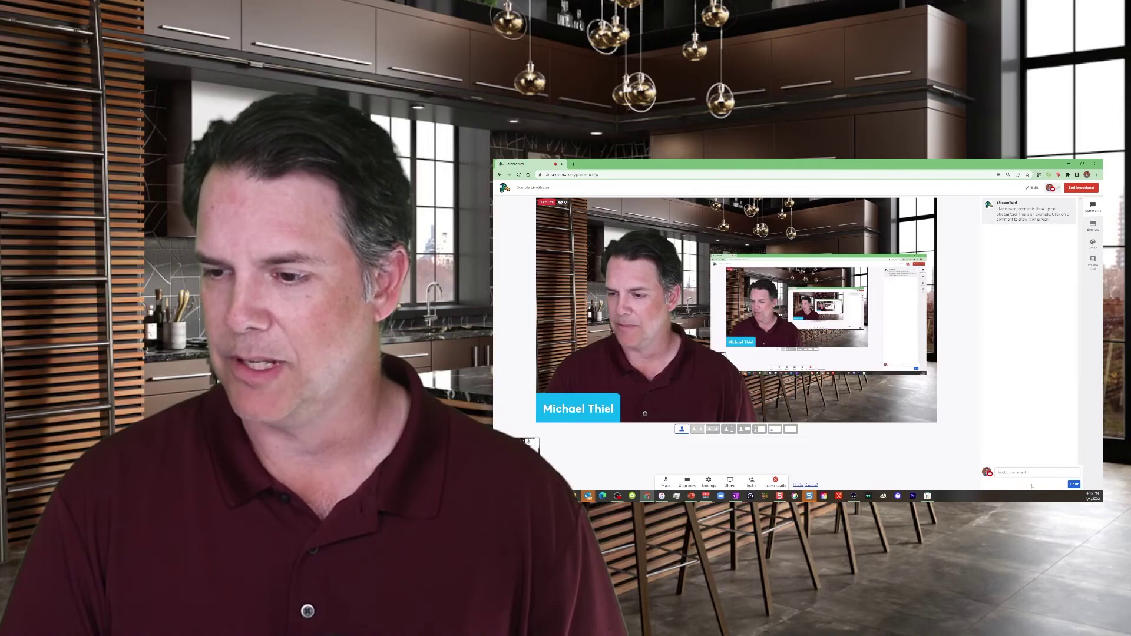
click(1005, 470)
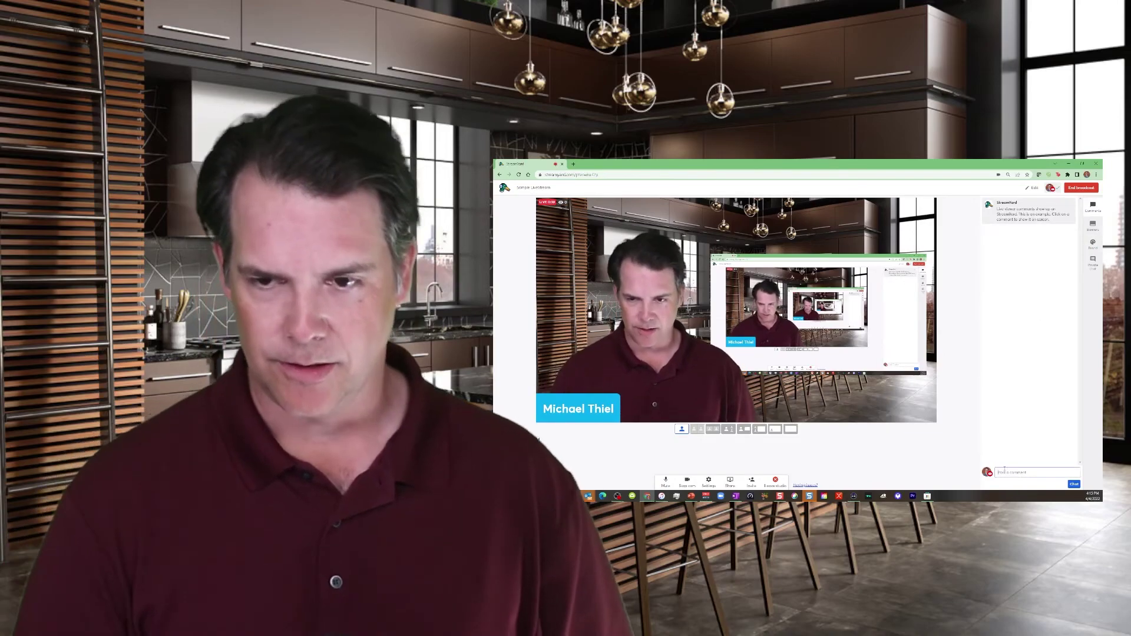
text(I)
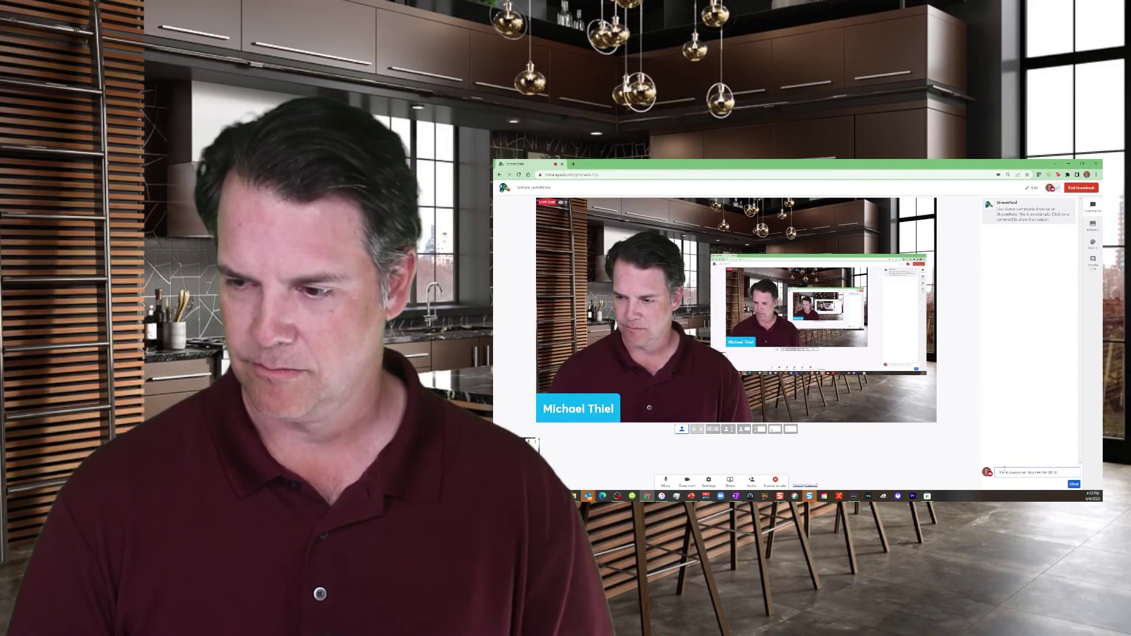
text(!!)
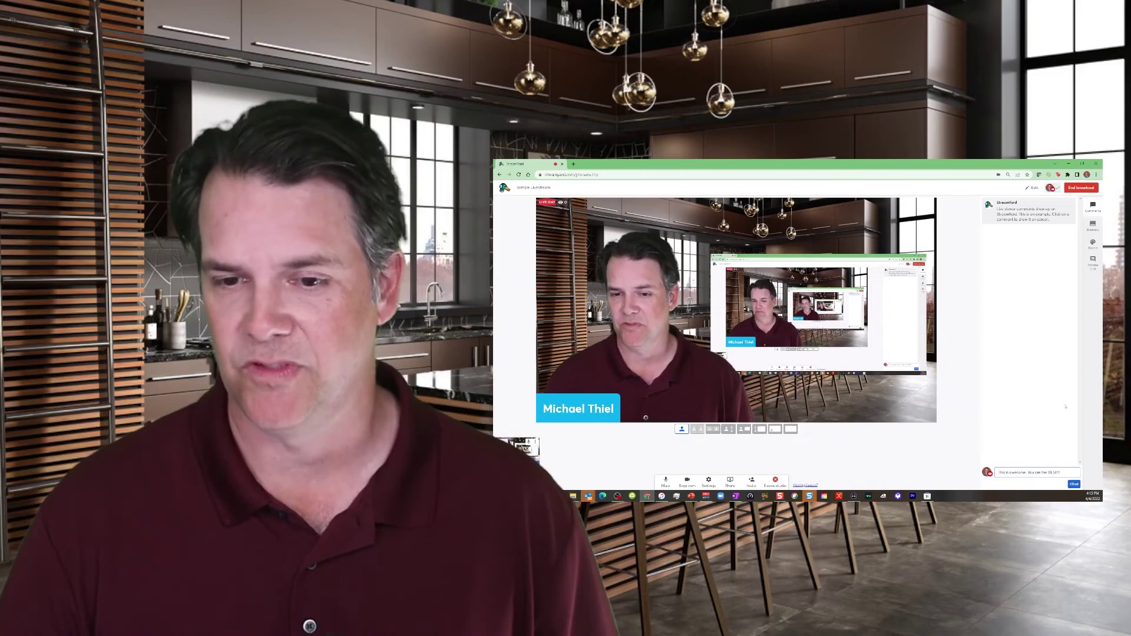
click(1075, 484)
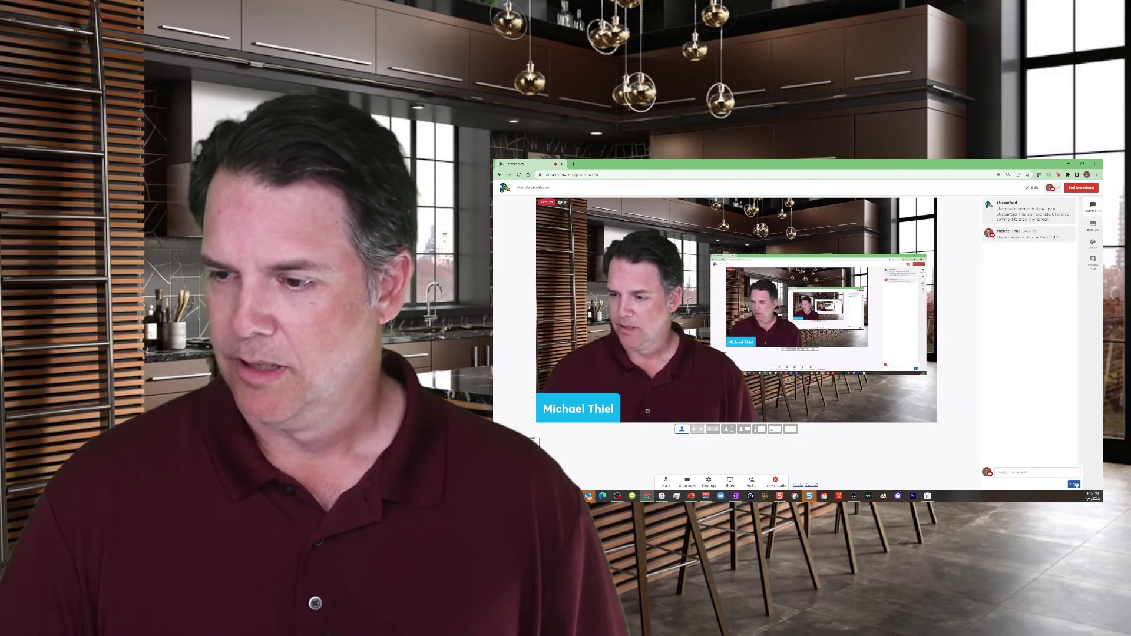
click(1032, 234)
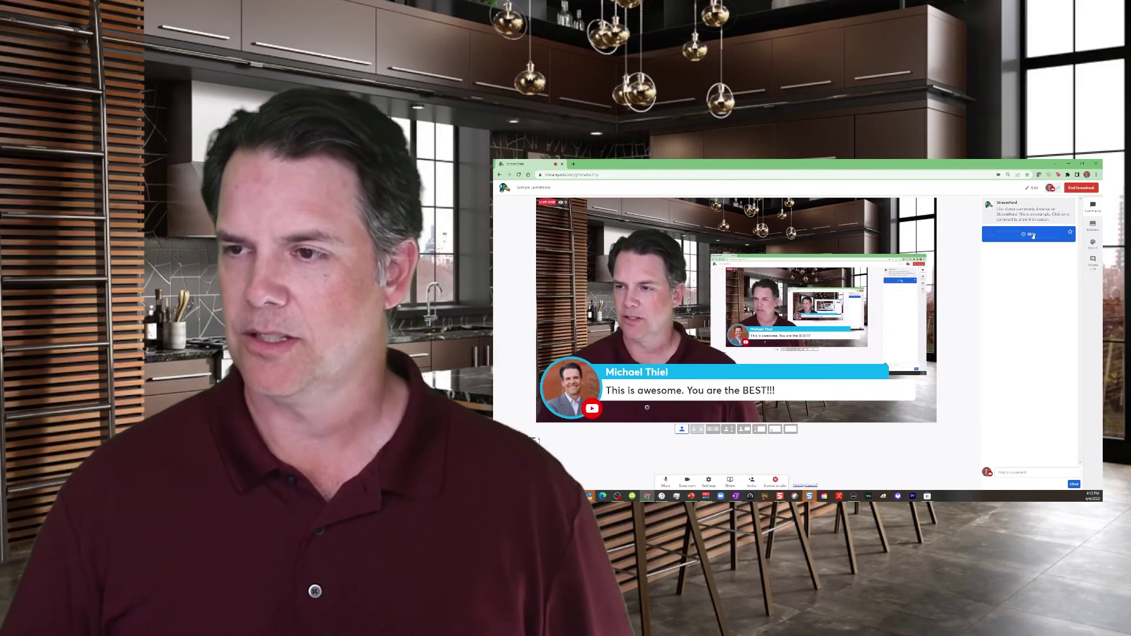
click(1030, 234)
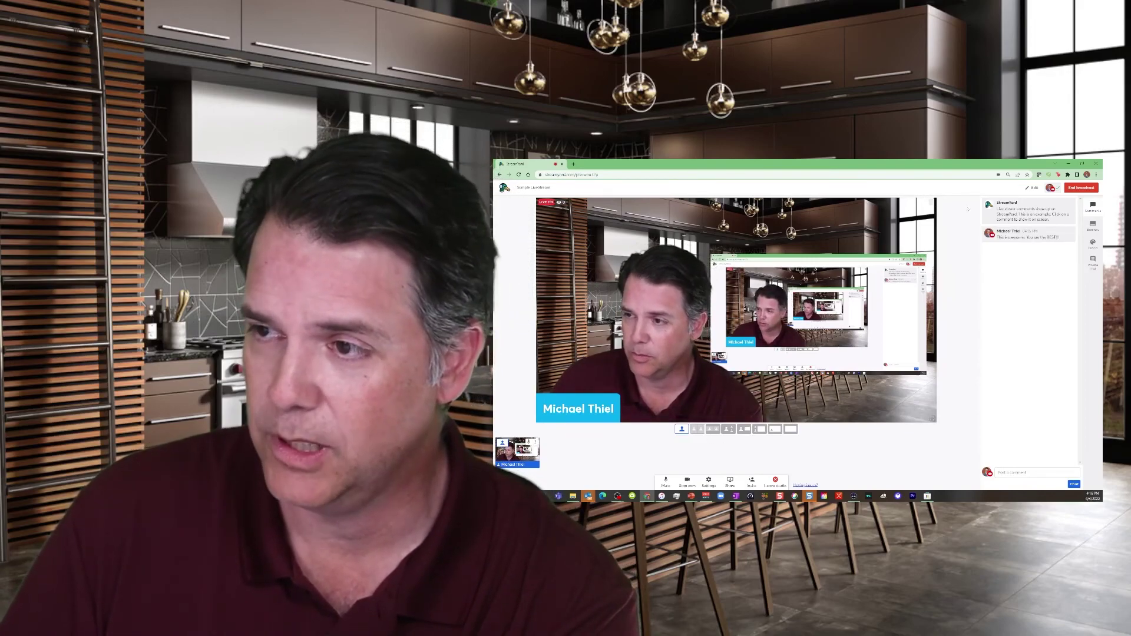
- End the Sample LiveStream broadcast and dismiss the feedback rating prompt
click(1076, 188)
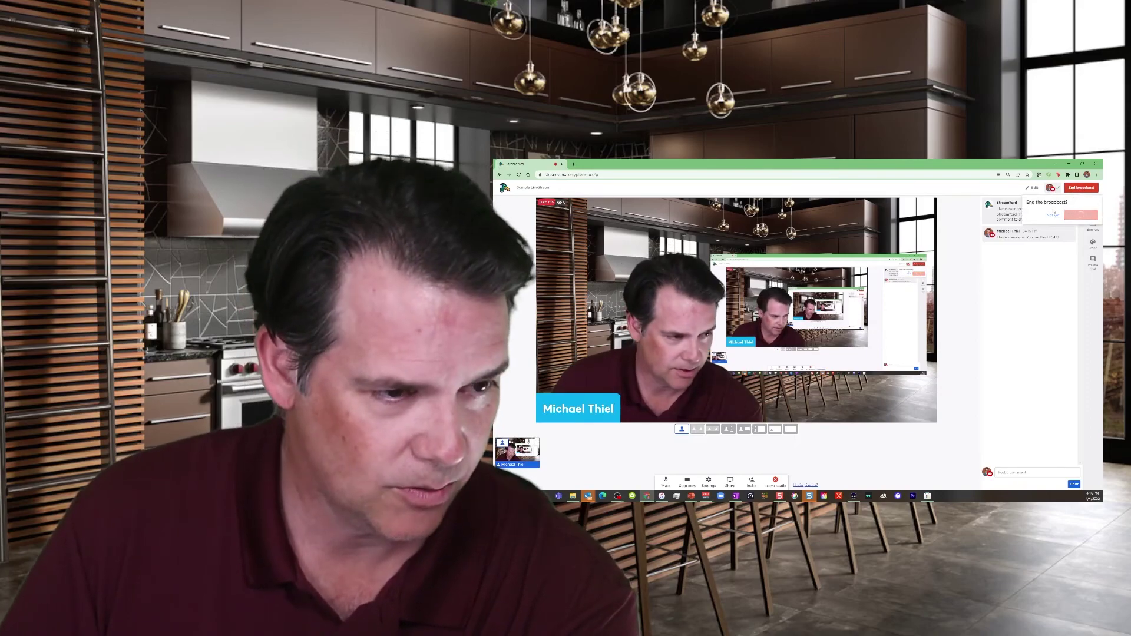
click(1081, 215)
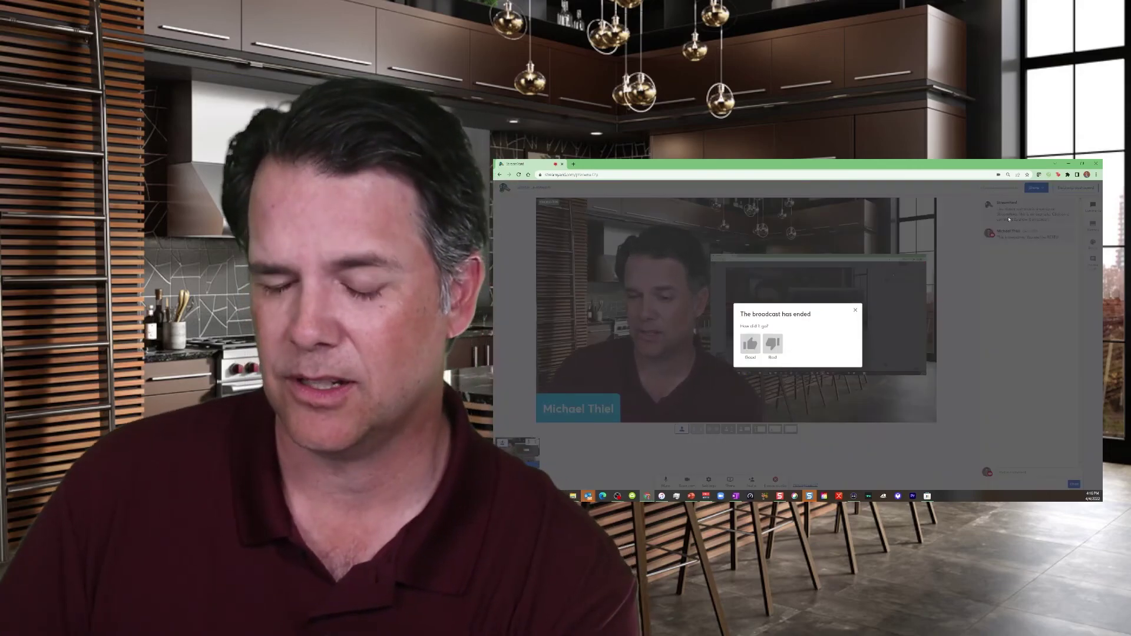
key(Escape)
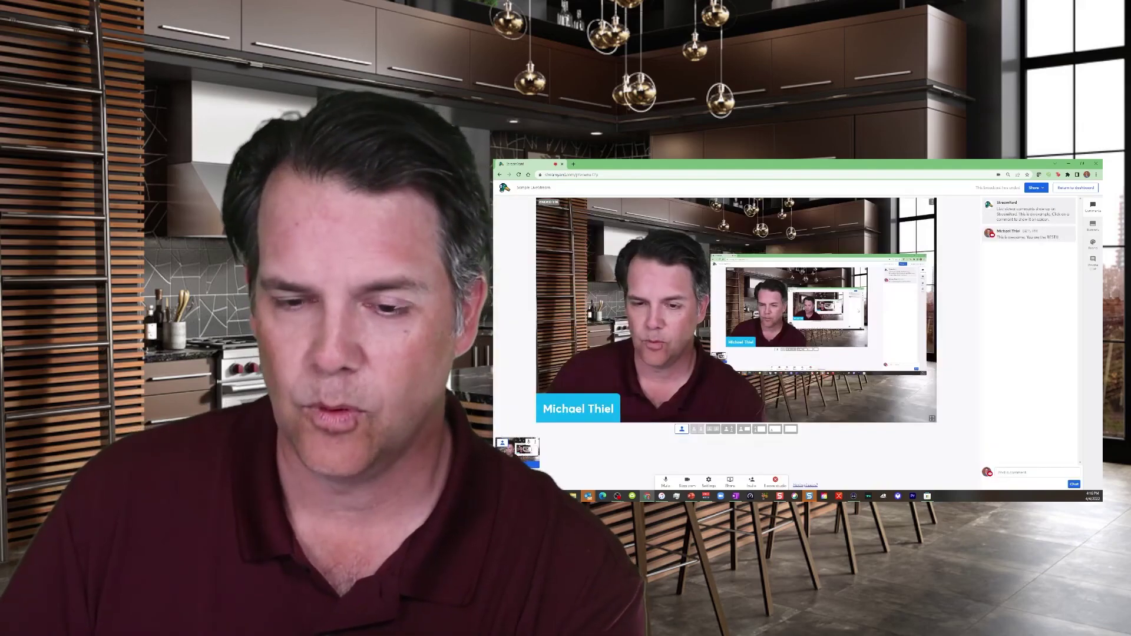